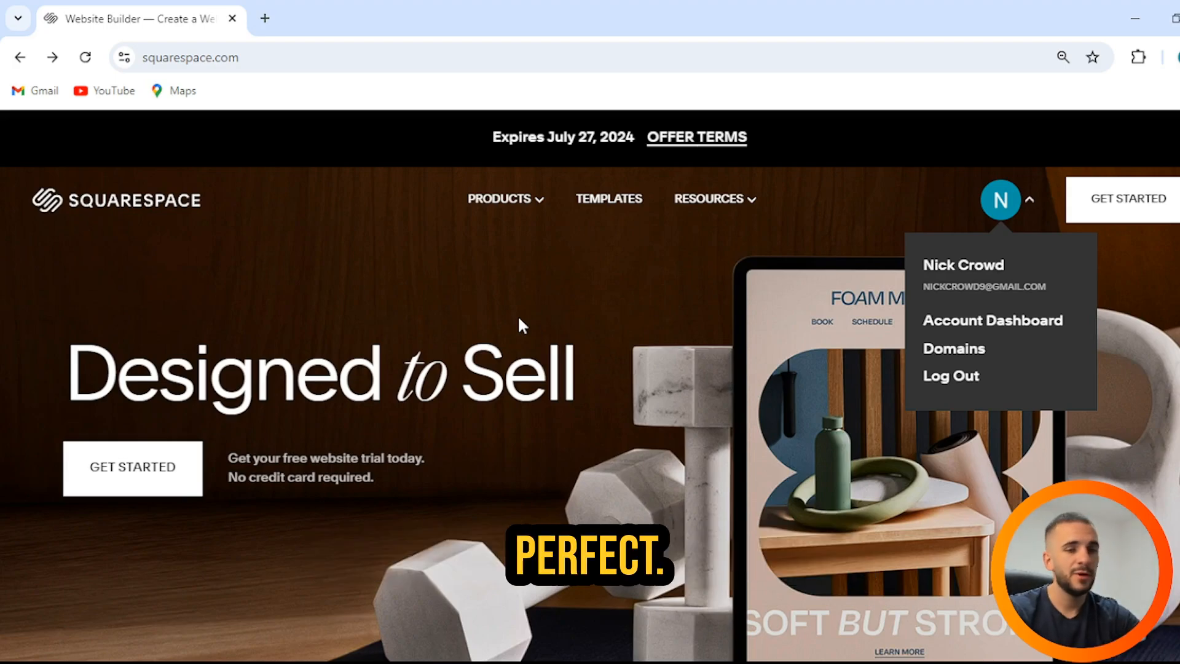
# Step: Go from the account dashboard to the template gallery to create a new website
pyautogui.click(979, 322)
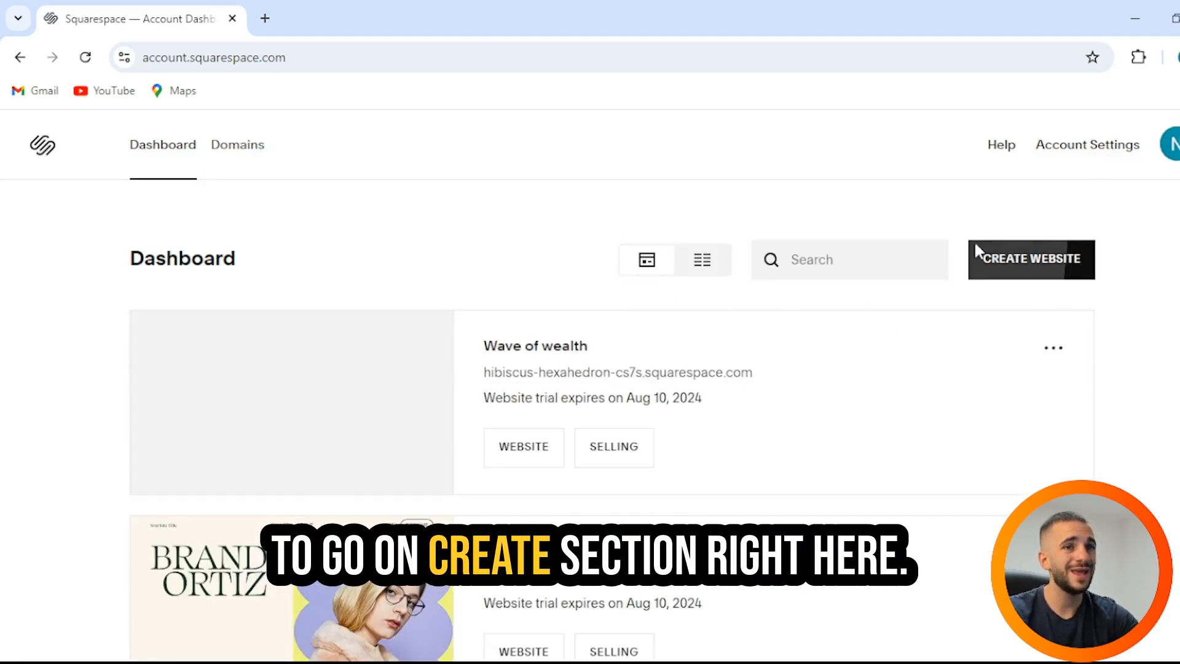
pyautogui.click(1055, 265)
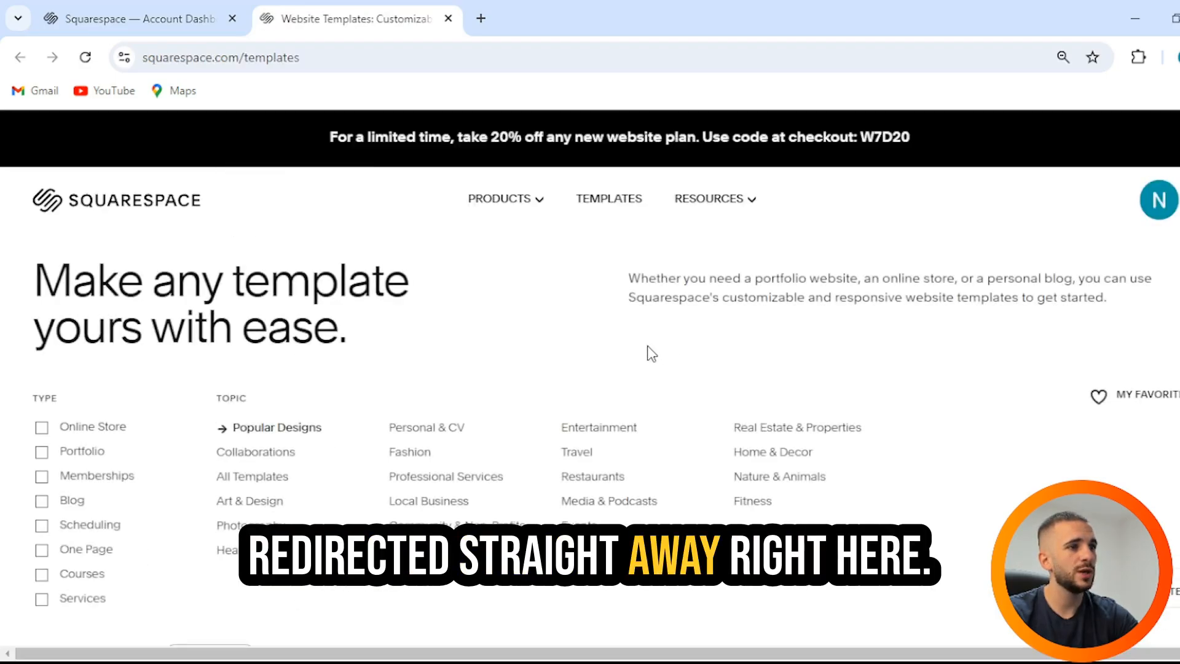
pyautogui.scroll(-3, 651, 352)
pyautogui.scroll(3, 651, 352)
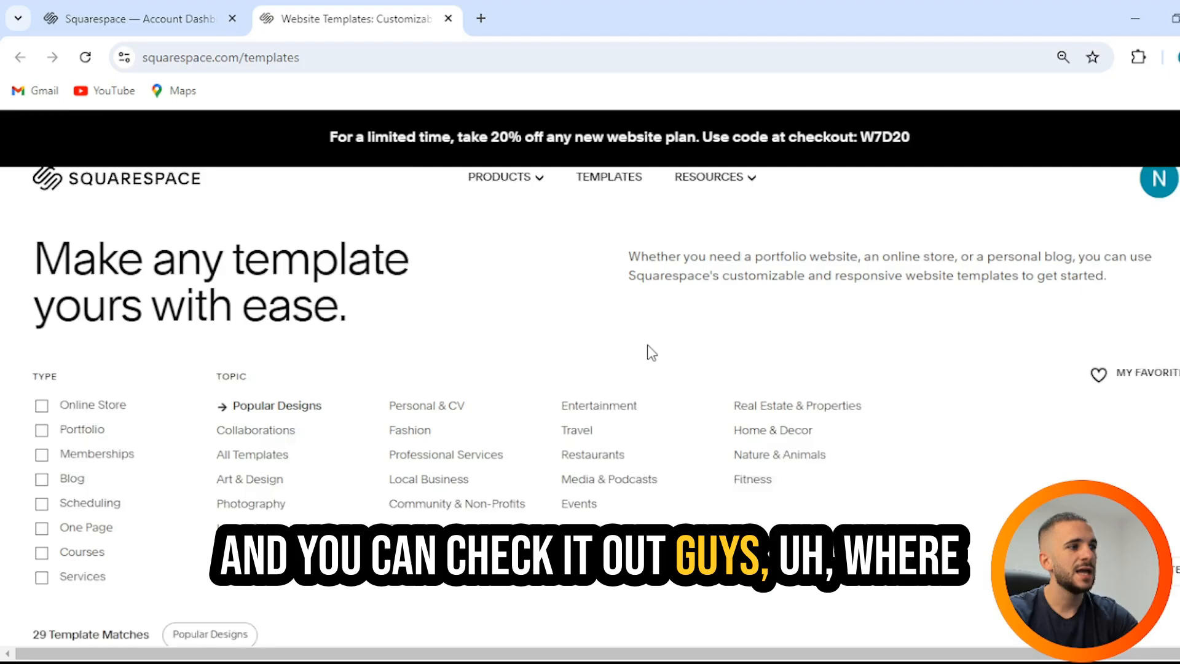
pyautogui.moveTo(68, 281); pyautogui.dragTo(468, 348)
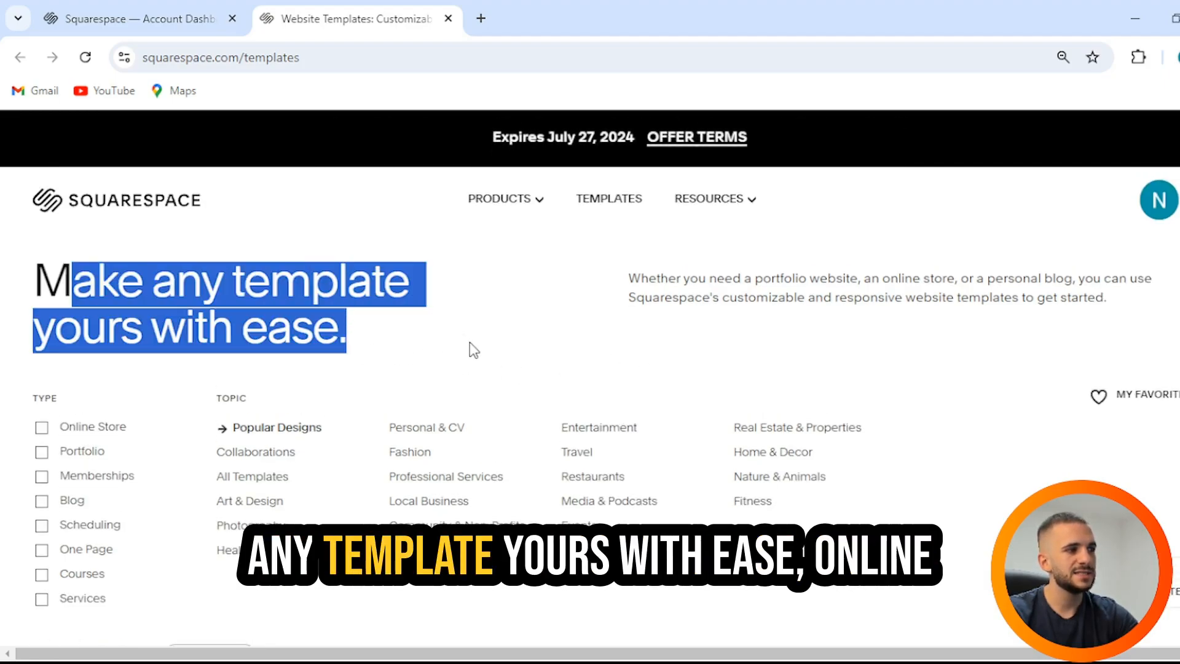
pyautogui.scroll(-3, 70, 294)
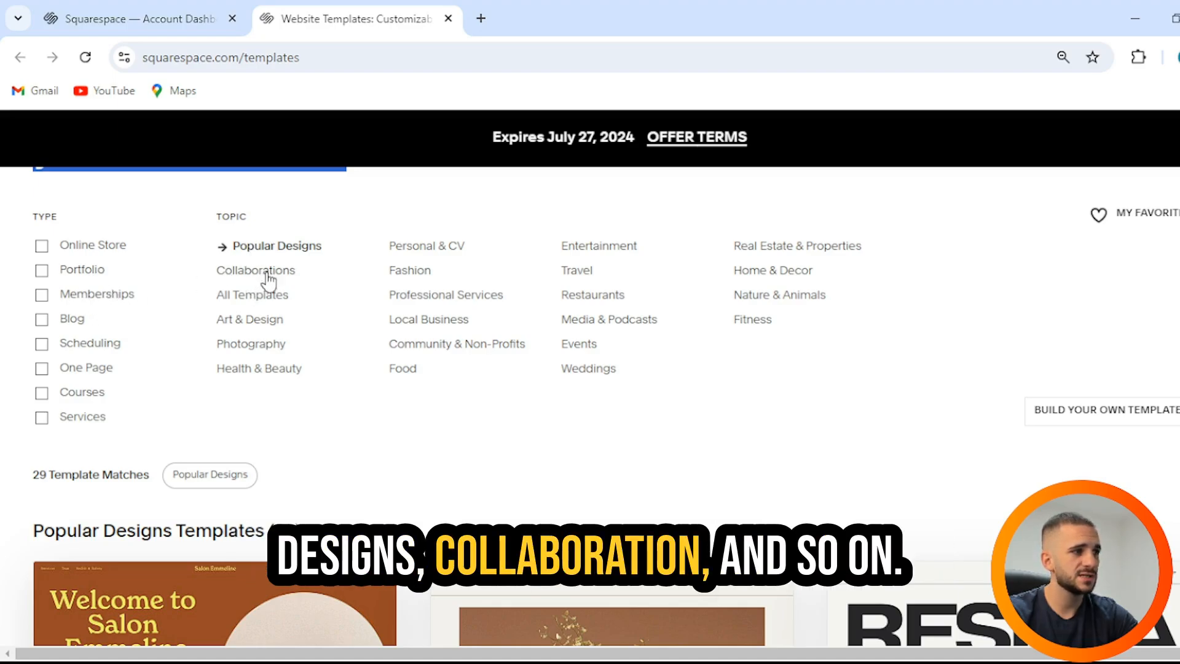
# Step: Filter Popular Designs to Portfolio templates and browse the 72 matches
pyautogui.click(41, 270)
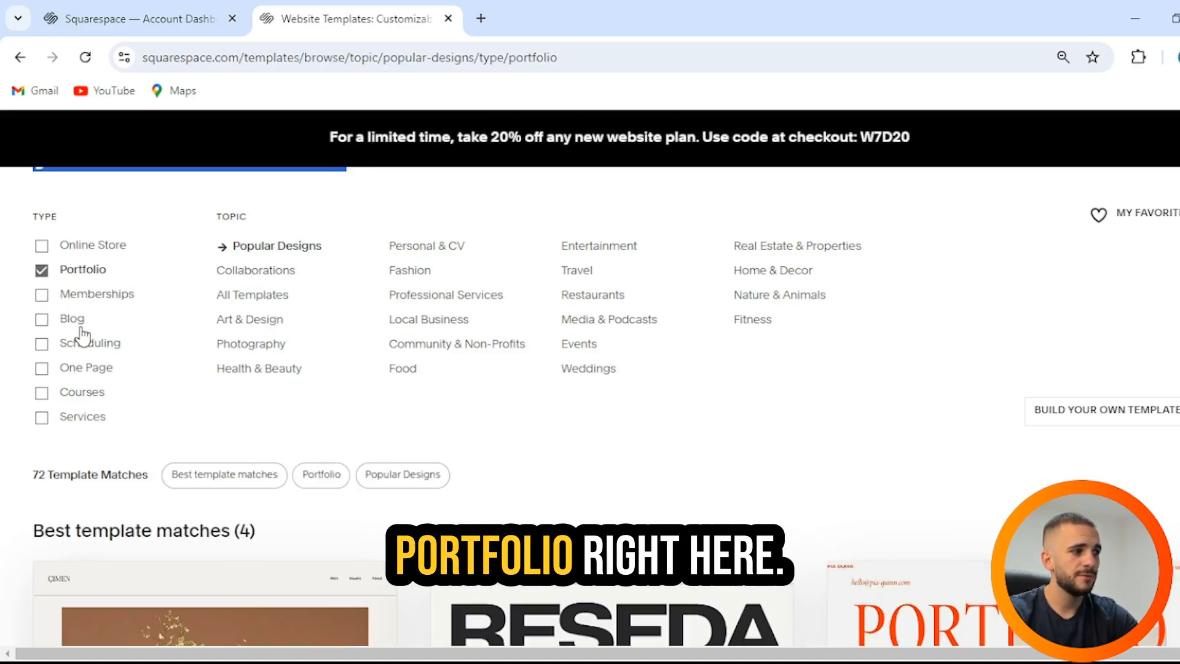
pyautogui.scroll(-2, 222, 333)
pyautogui.scroll(-10, 223, 333)
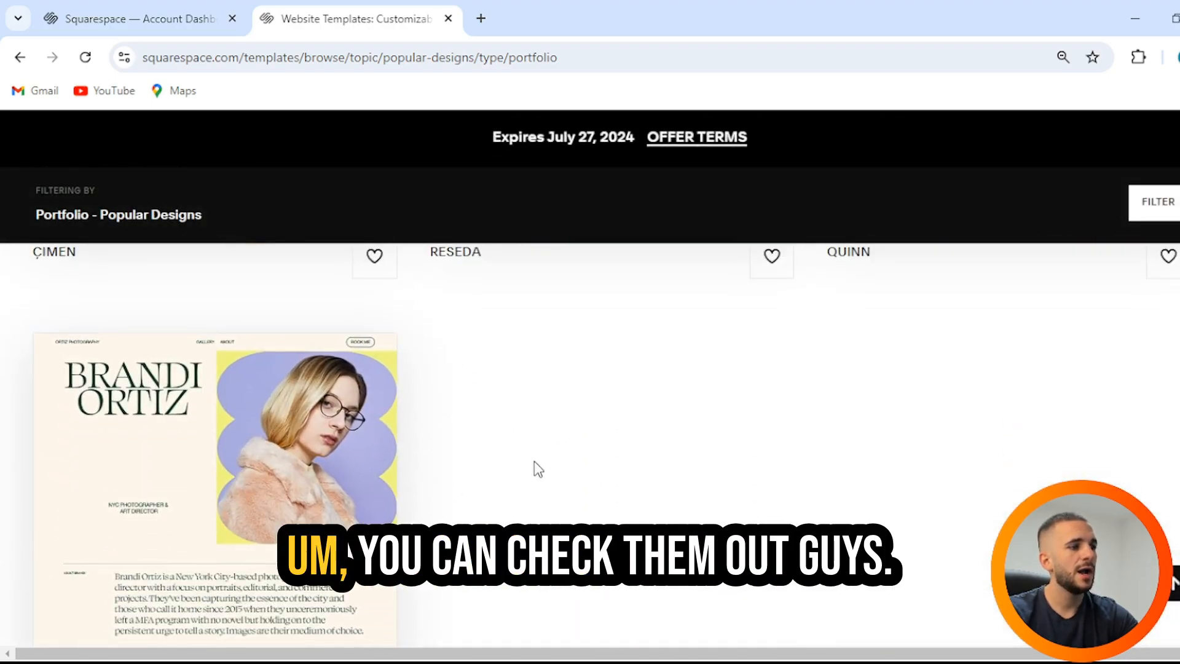
pyautogui.scroll(-3, 533, 461)
pyautogui.scroll(10, 534, 461)
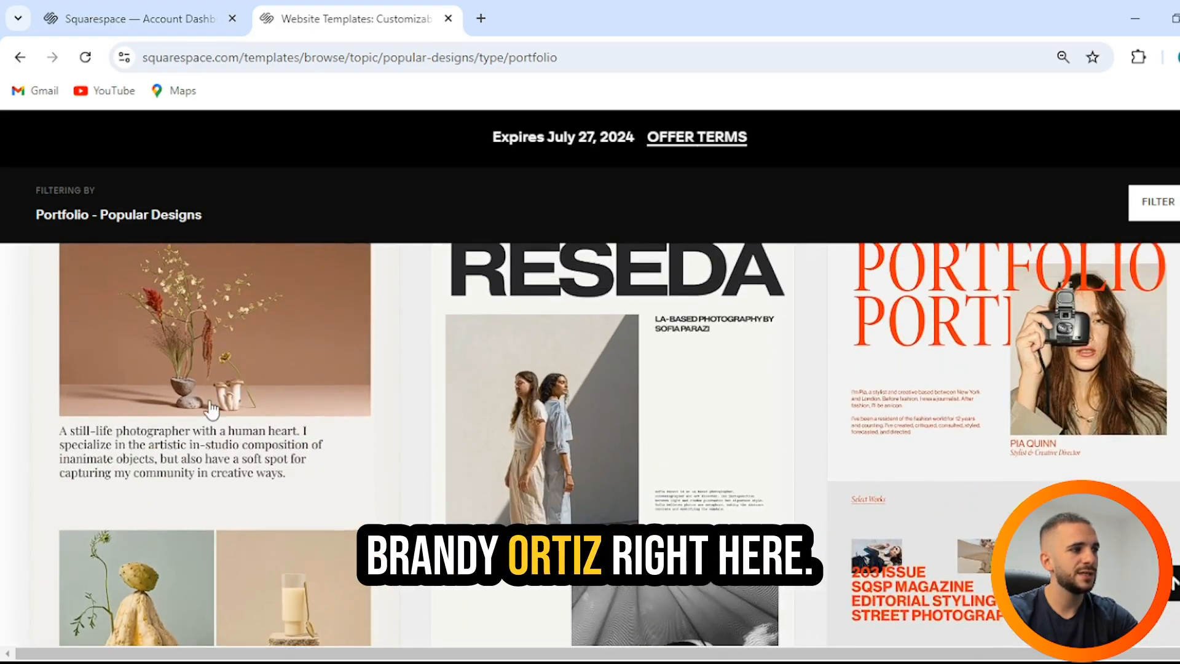
pyautogui.scroll(-2, 553, 430)
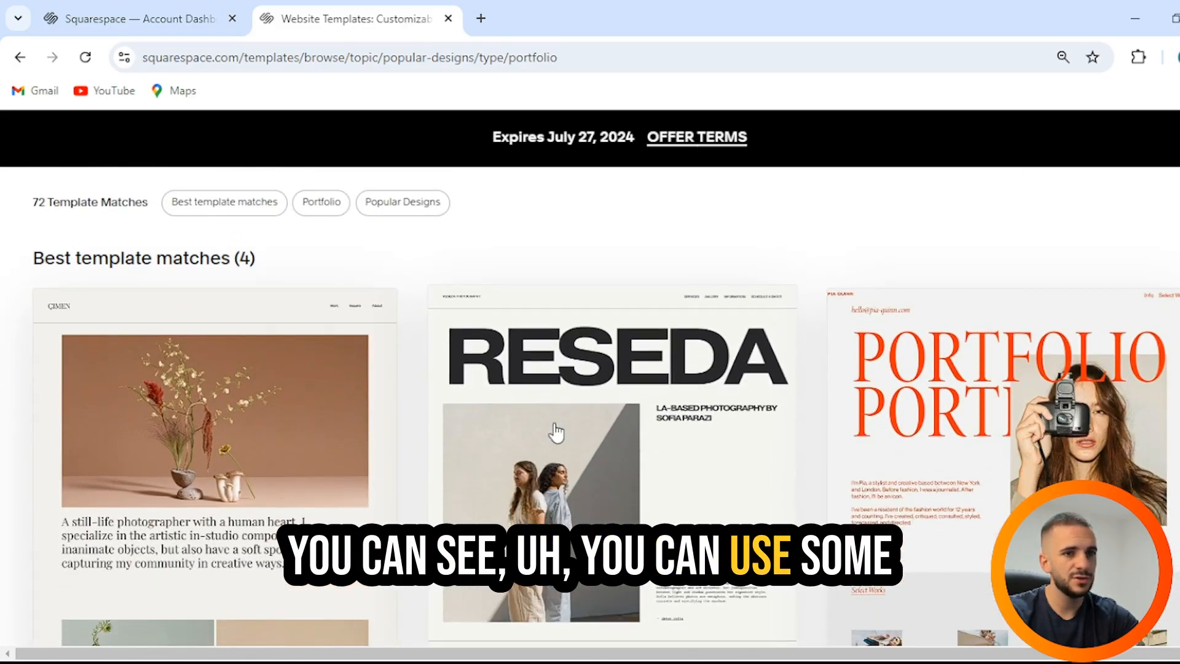
pyautogui.scroll(-7, 556, 430)
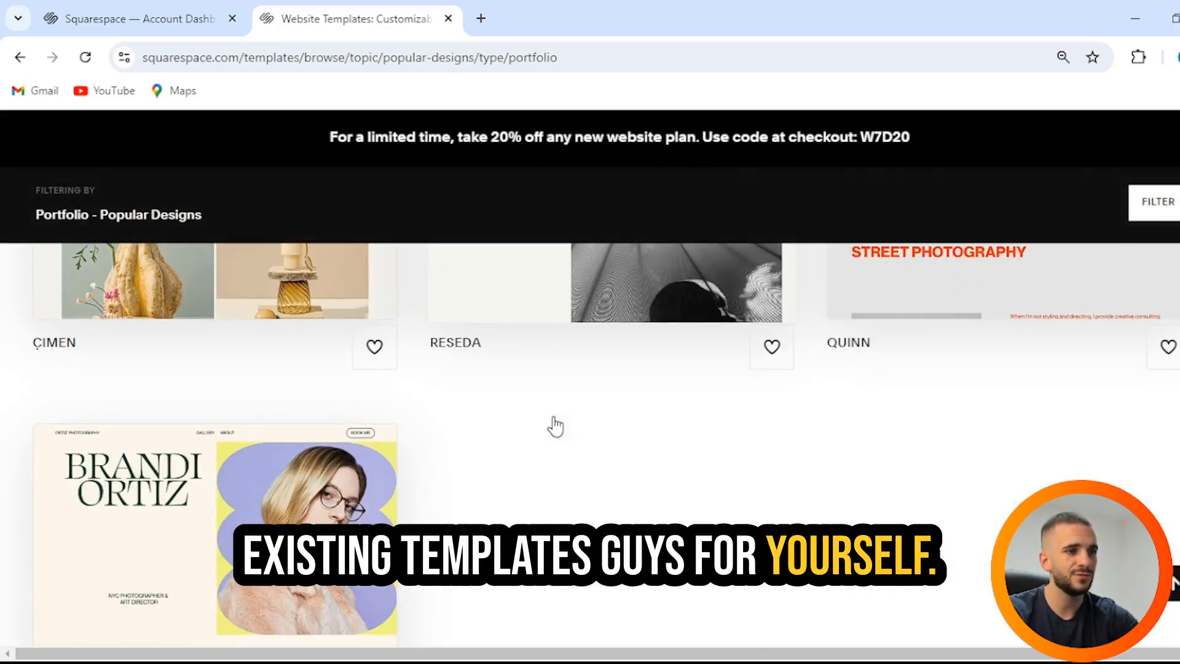
pyautogui.scroll(-3, 556, 423)
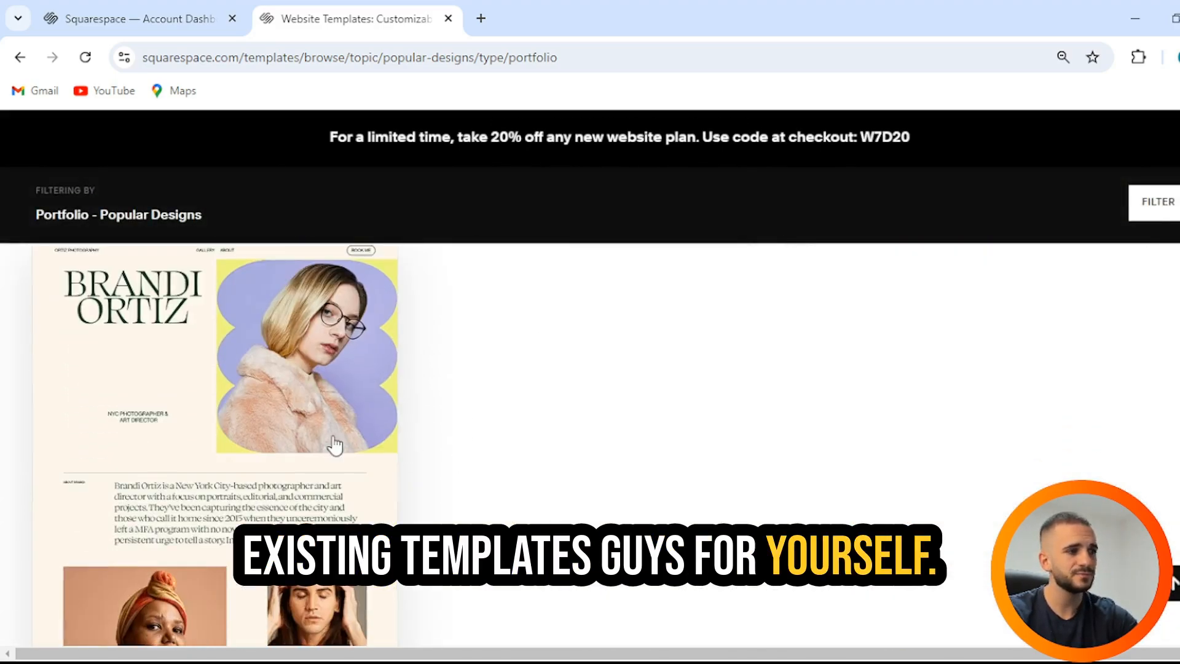
# Step: Preview Brandi Ortiz in peach-navy, black-white and yellow-charcoal presets, then start a site with it
pyautogui.click(271, 422)
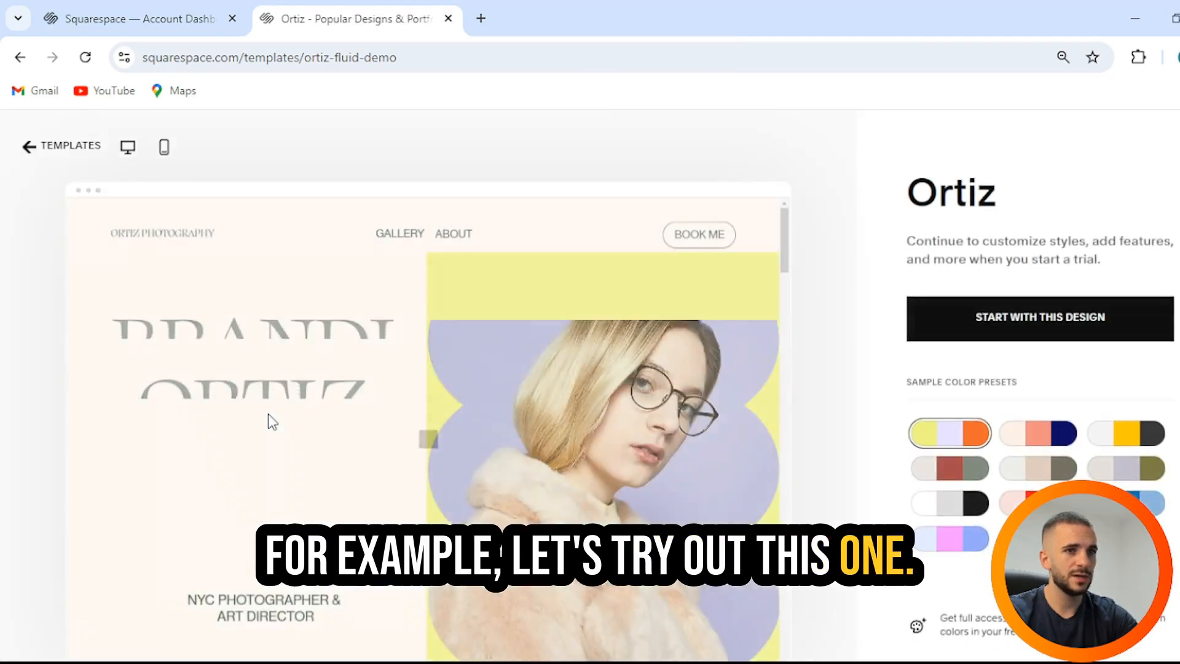
pyautogui.click(1016, 435)
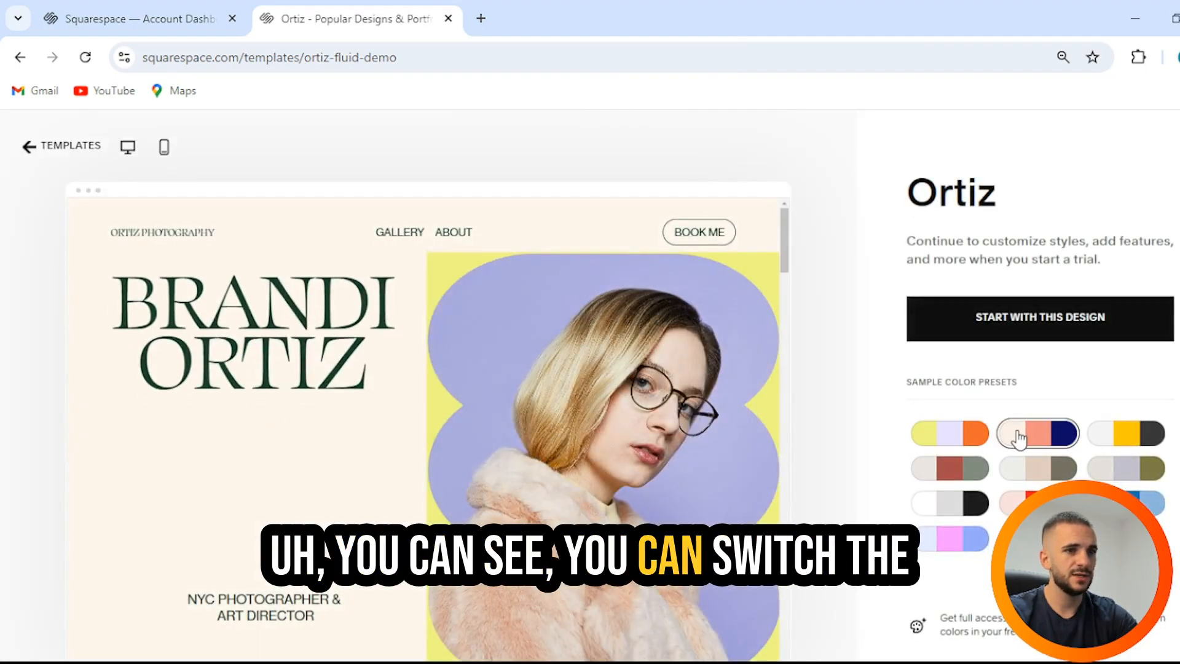
pyautogui.click(951, 500)
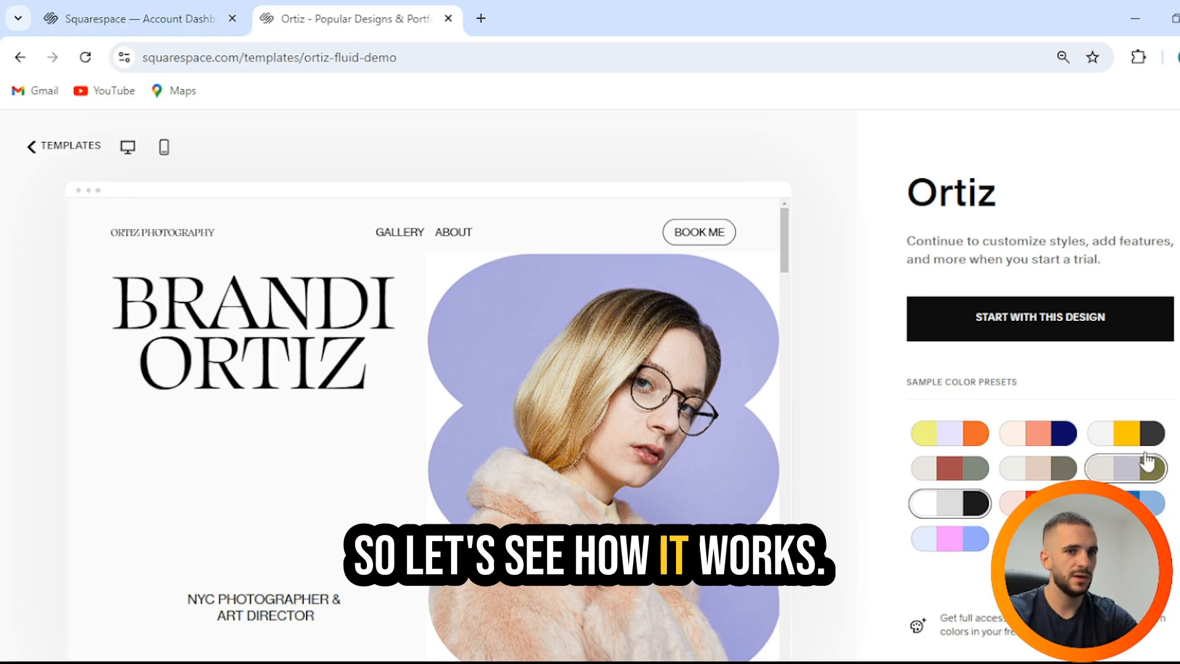
pyautogui.click(1127, 434)
pyautogui.scroll(-8, 666, 441)
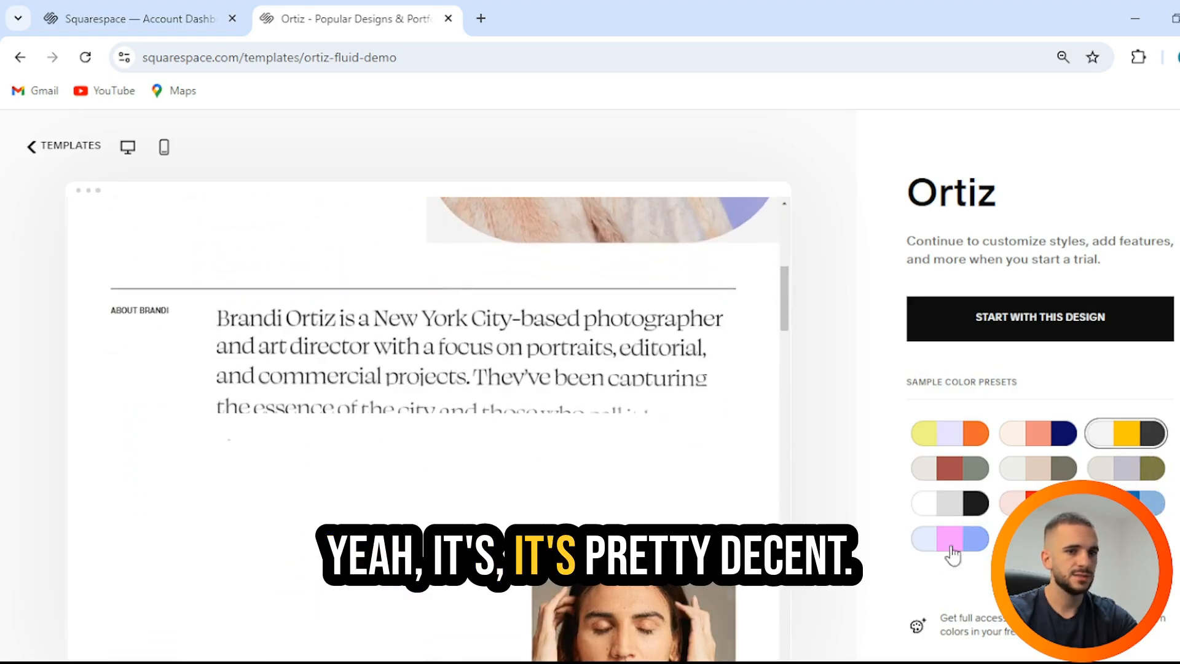
pyautogui.scroll(-5, 599, 462)
pyautogui.scroll(10, 599, 462)
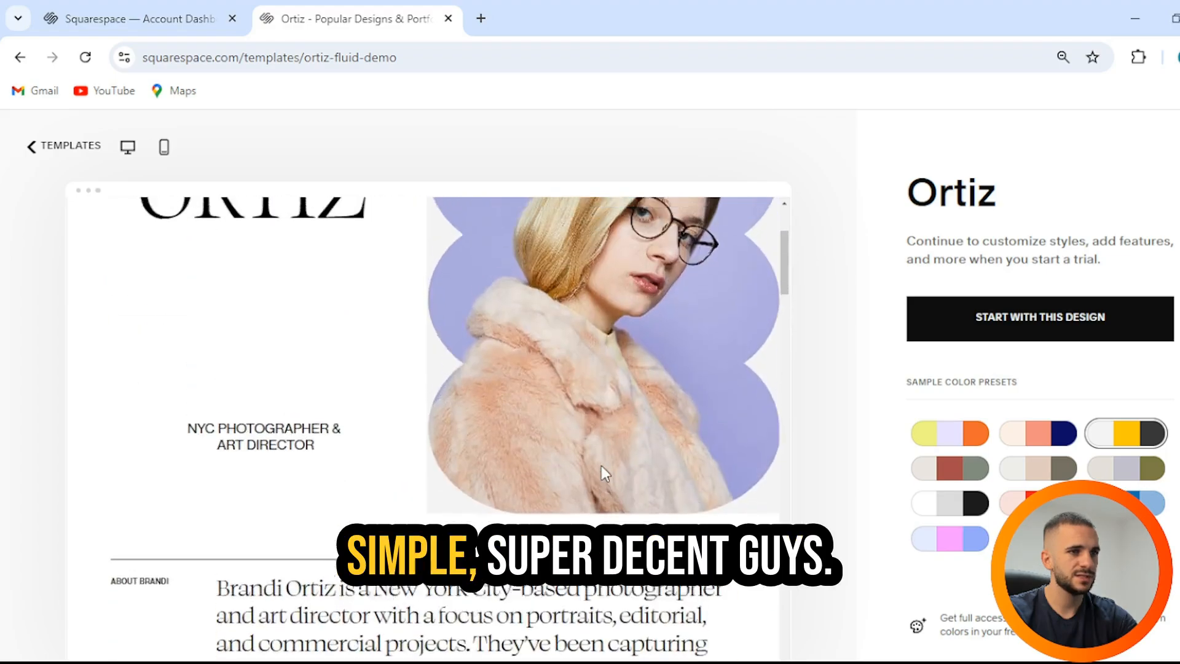
pyautogui.scroll(3, 599, 463)
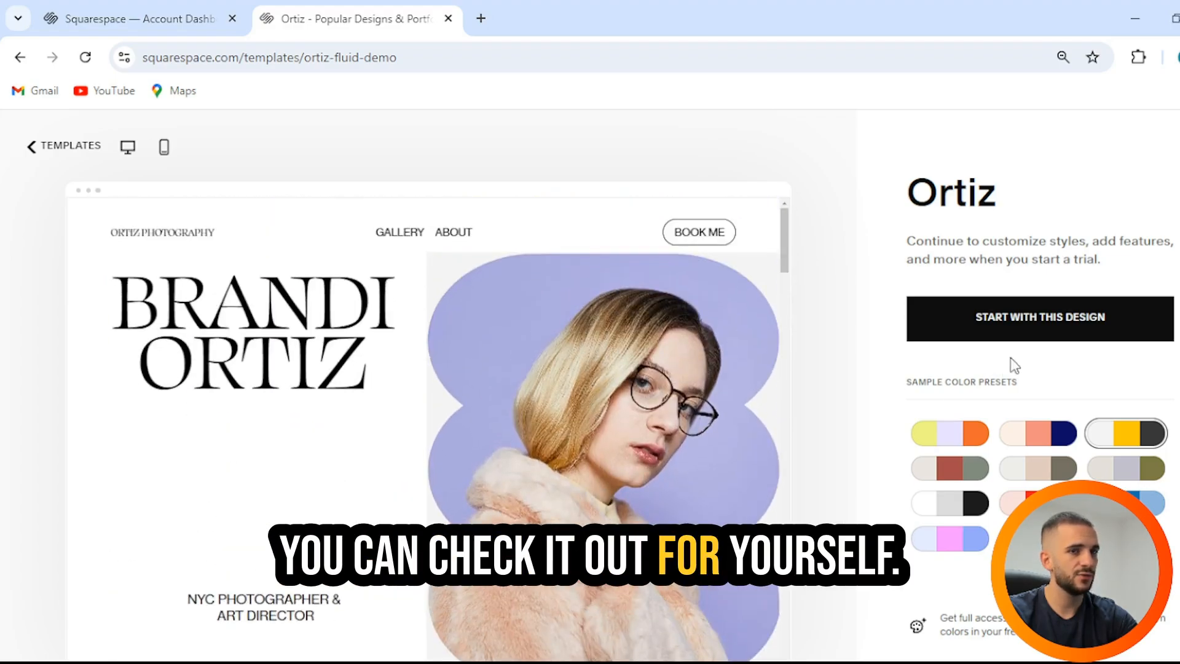
pyautogui.click(1011, 329)
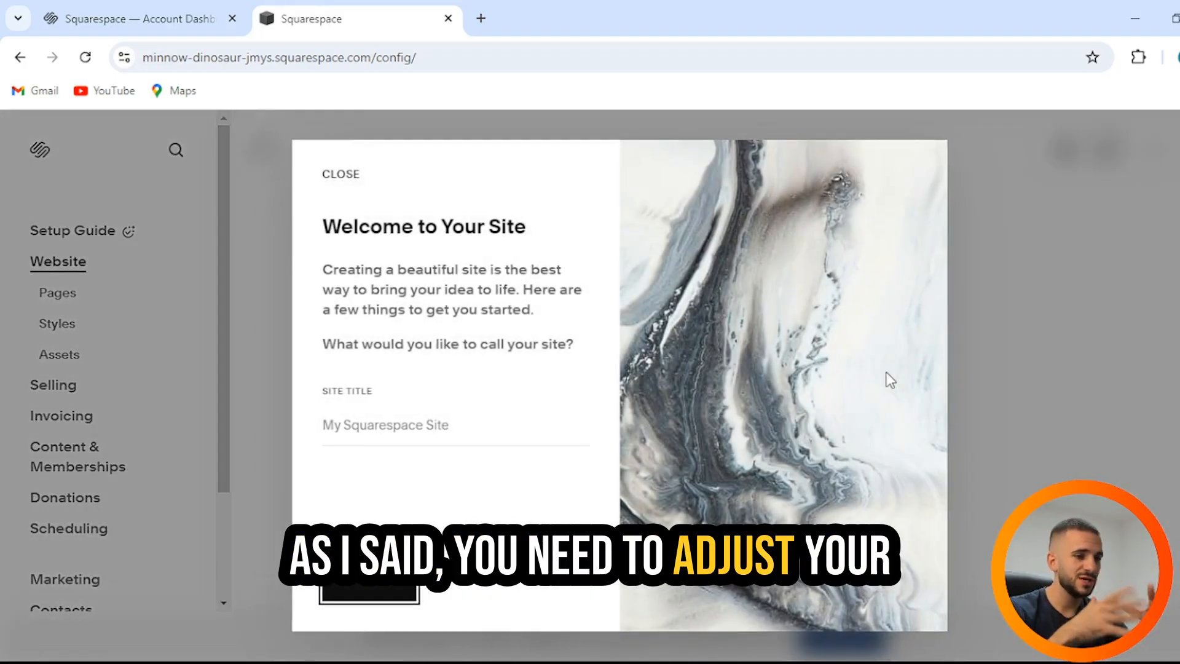
# Step: Step through all four pages of the Welcome to Your Site tour and close it
pyautogui.click(391, 586)
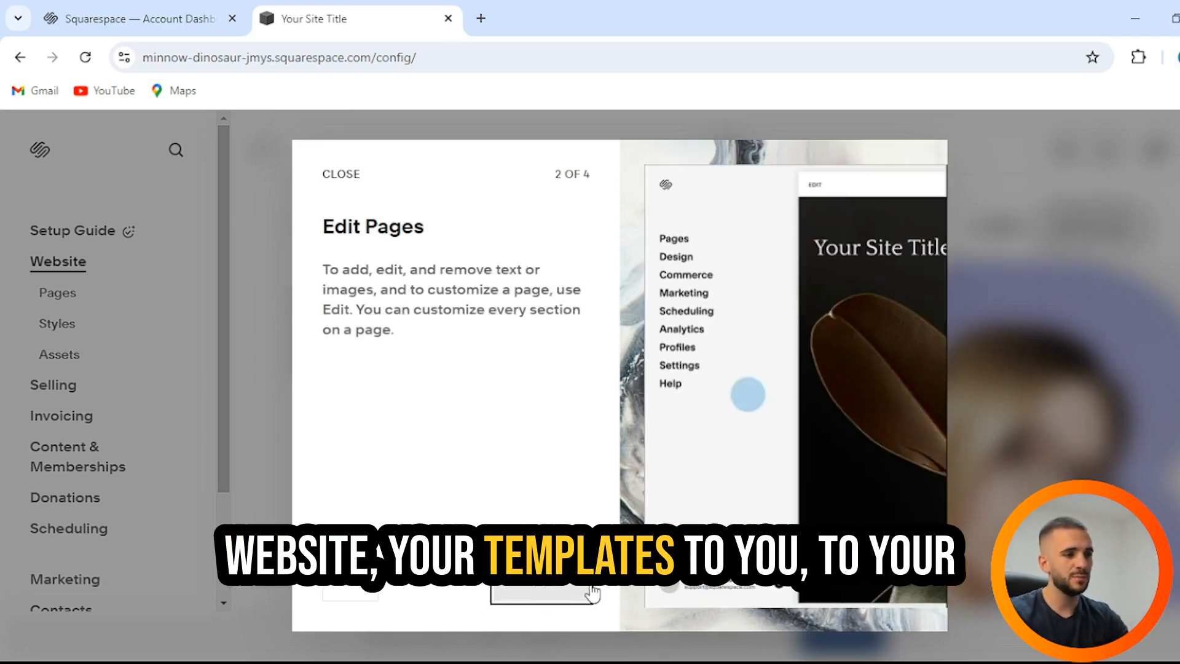
pyautogui.click(562, 590)
pyautogui.click(566, 589)
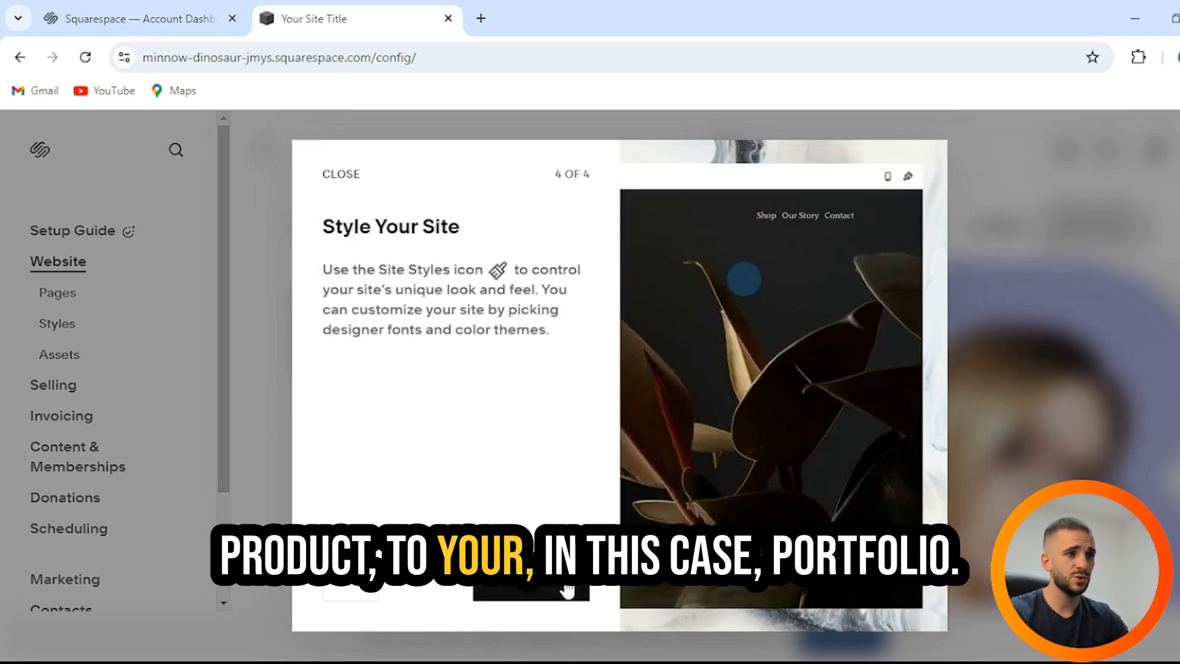
pyautogui.click(561, 588)
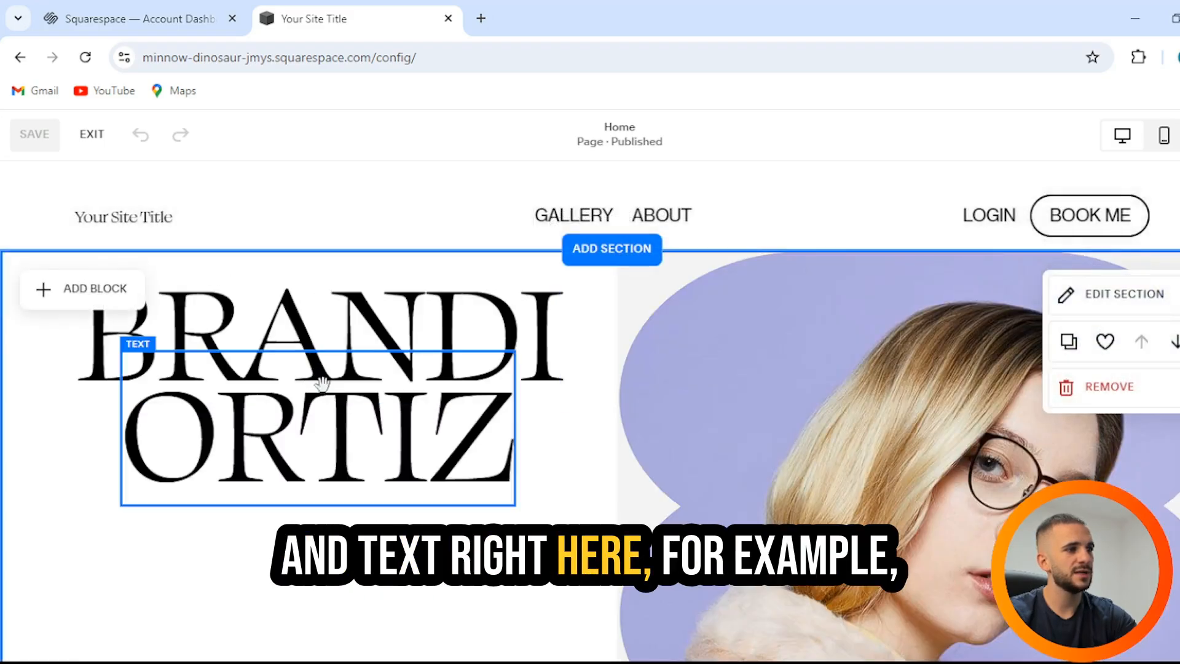
# Step: Change the hero heading from BRANDI ORTIZ to Nick Crowd
pyautogui.doubleClick(381, 427)
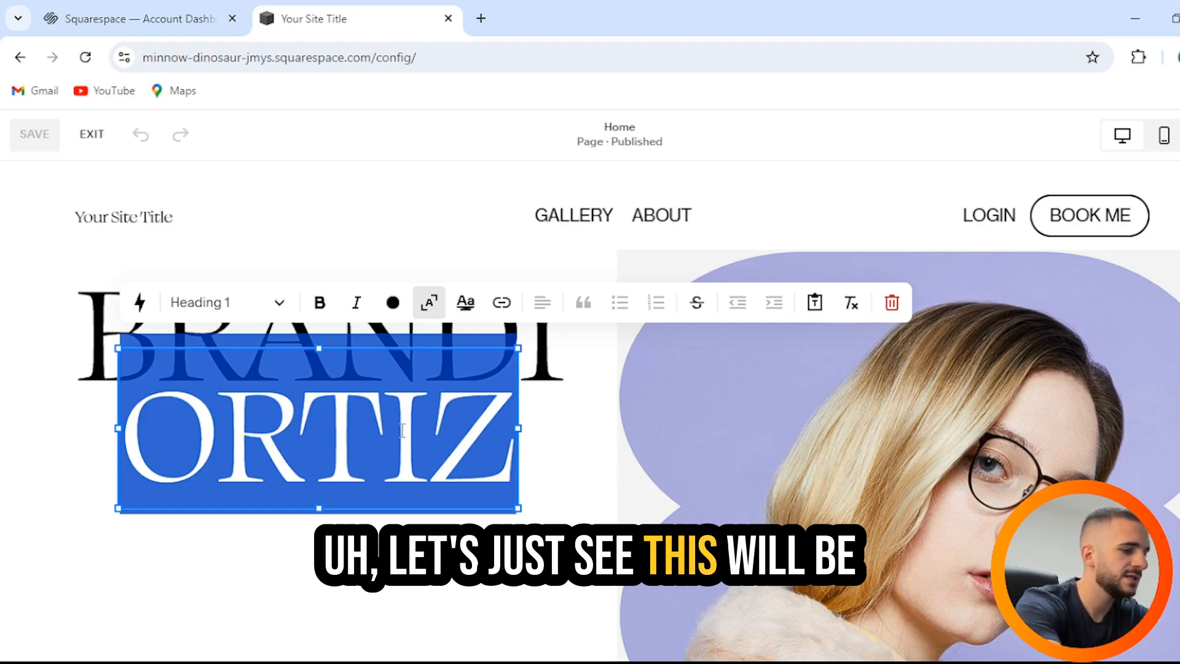
pyautogui.write('Crot')
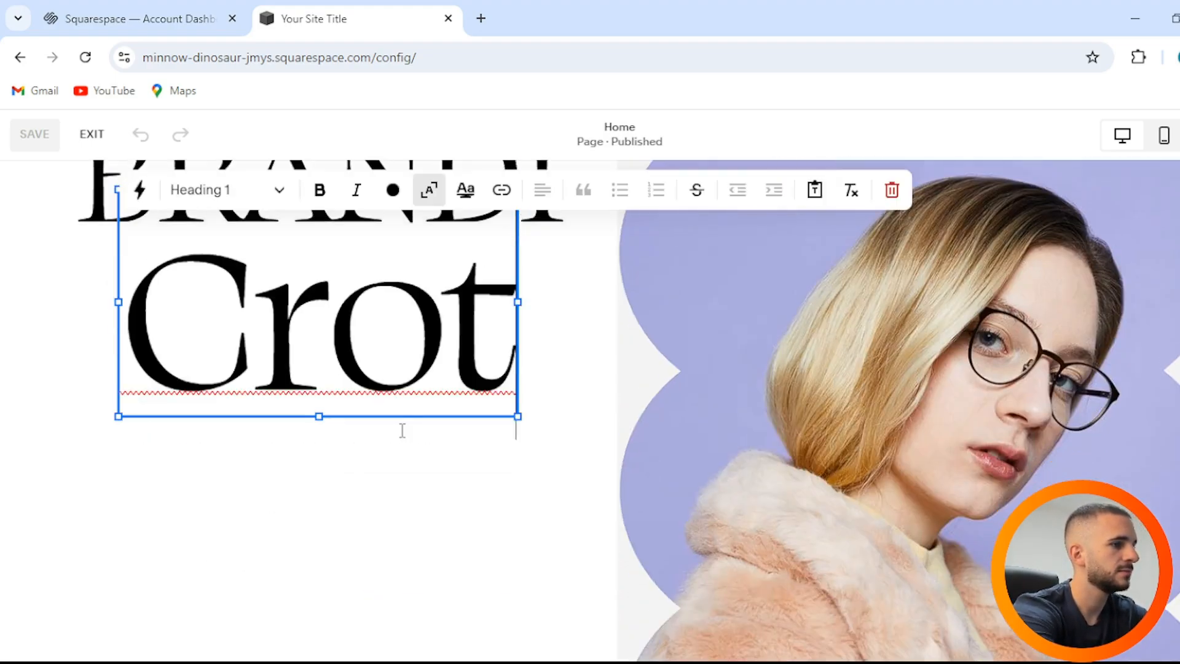
pyautogui.press('BackSpace')
pyautogui.write('wd')
pyautogui.scroll(2, 369, 406)
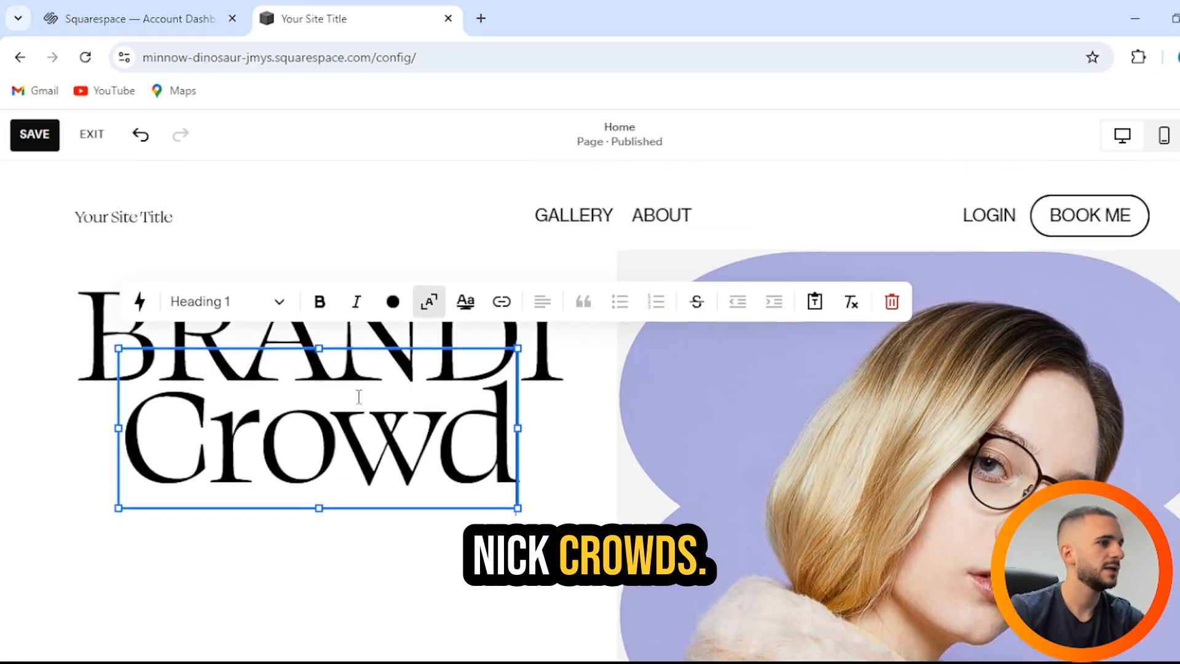
pyautogui.click(353, 327)
pyautogui.doubleClick(352, 327)
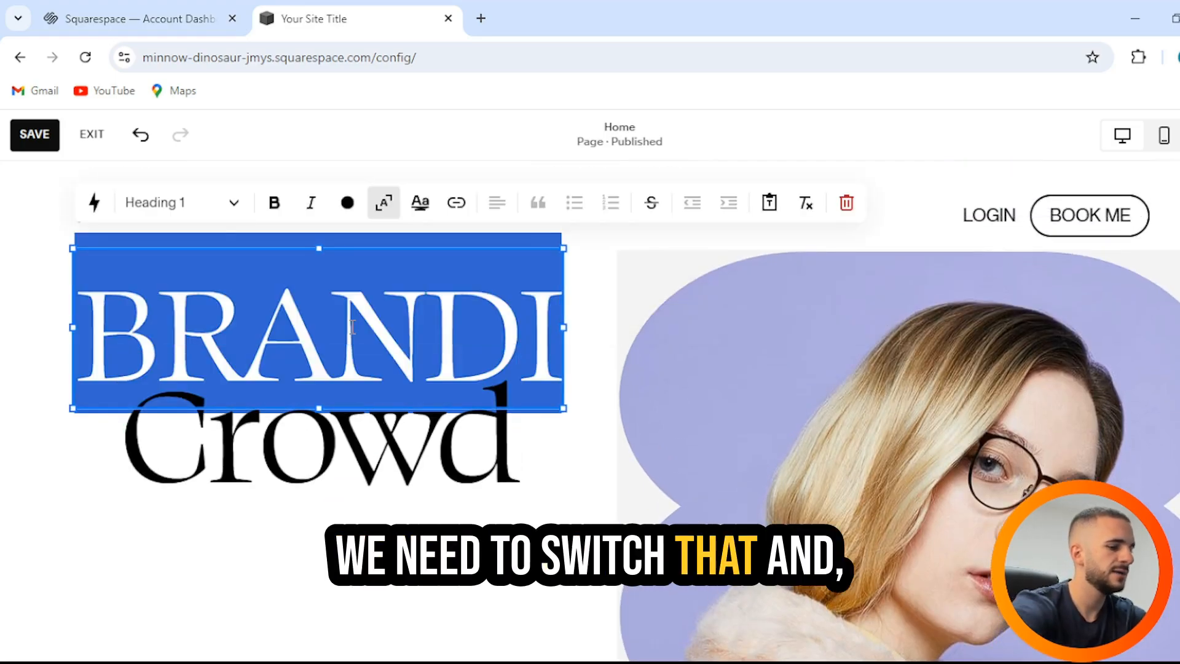
pyautogui.write('Nick')
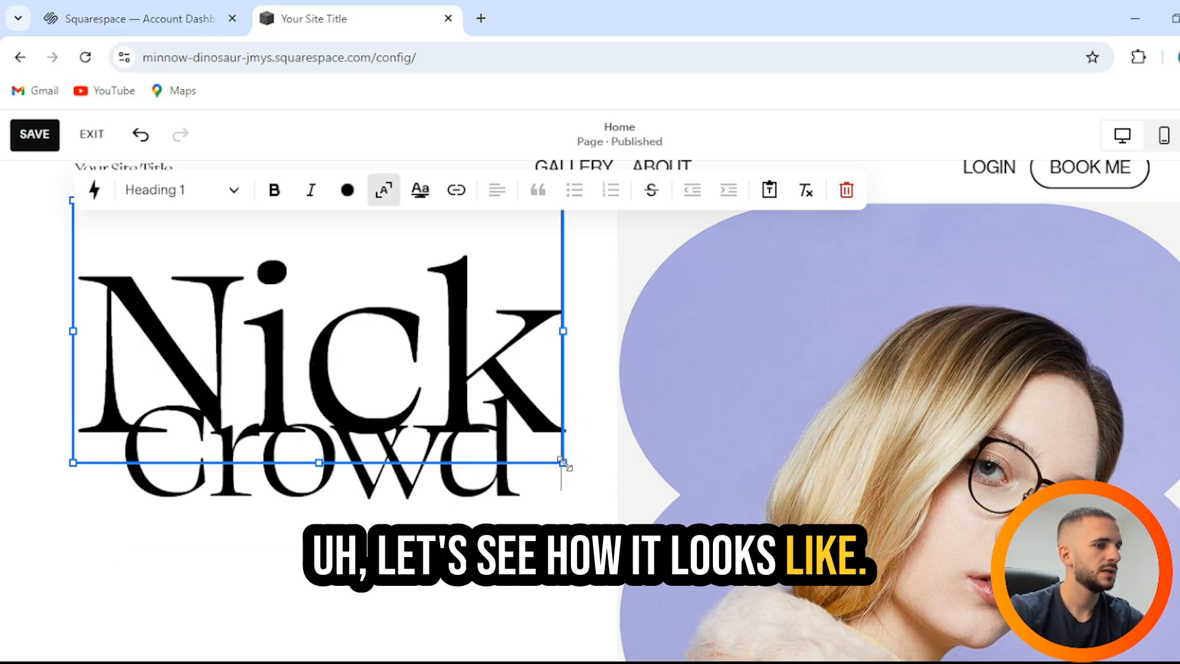
# Step: Narrow the Nick text block and move the Crowd block beneath it
pyautogui.moveTo(561, 462); pyautogui.dragTo(518, 459)
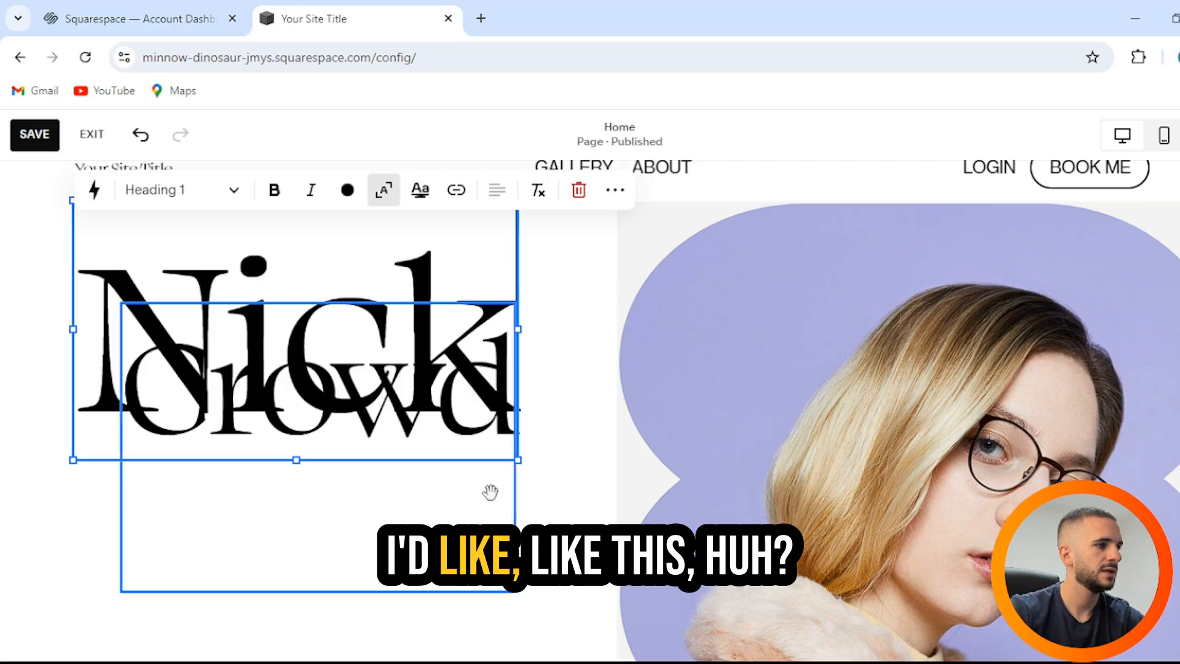
pyautogui.moveTo(323, 389); pyautogui.dragTo(298, 467)
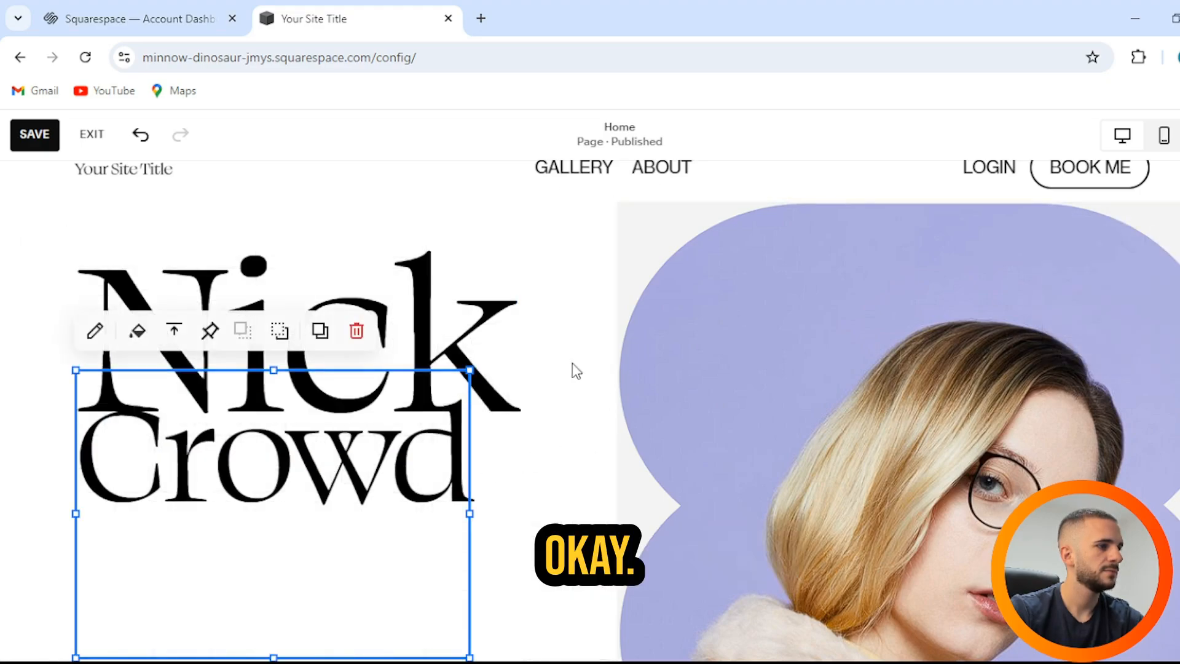
pyautogui.click(398, 453)
pyautogui.moveTo(414, 469); pyautogui.dragTo(427, 476)
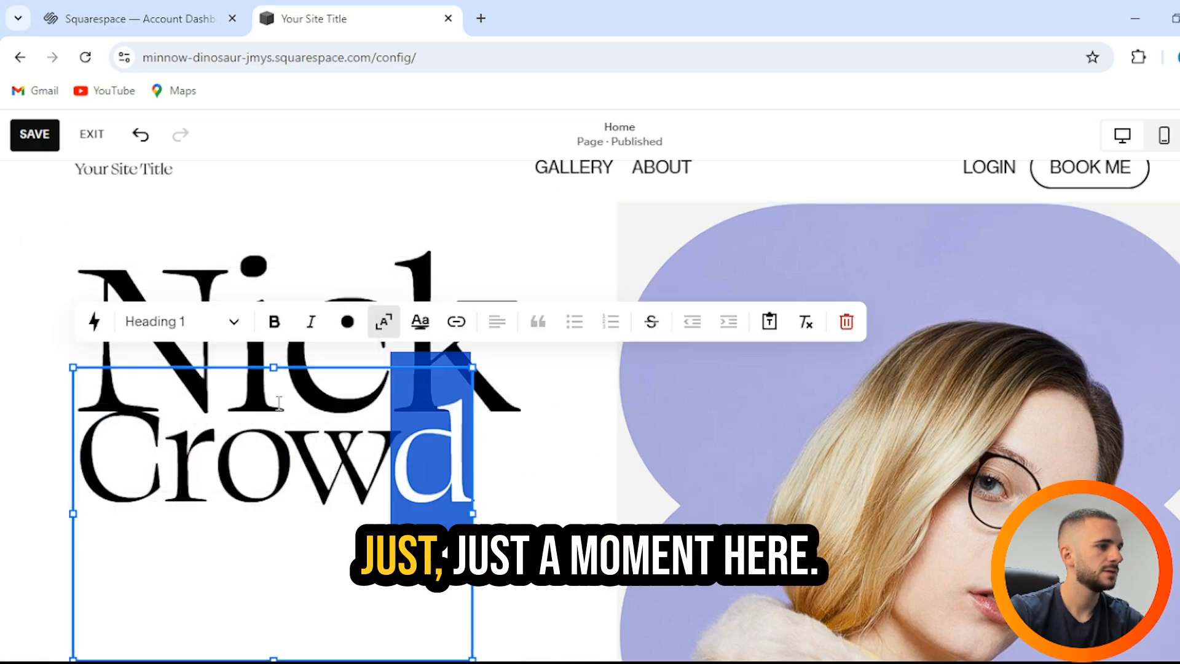
pyautogui.click(256, 450)
pyautogui.moveTo(244, 451); pyautogui.dragTo(266, 450)
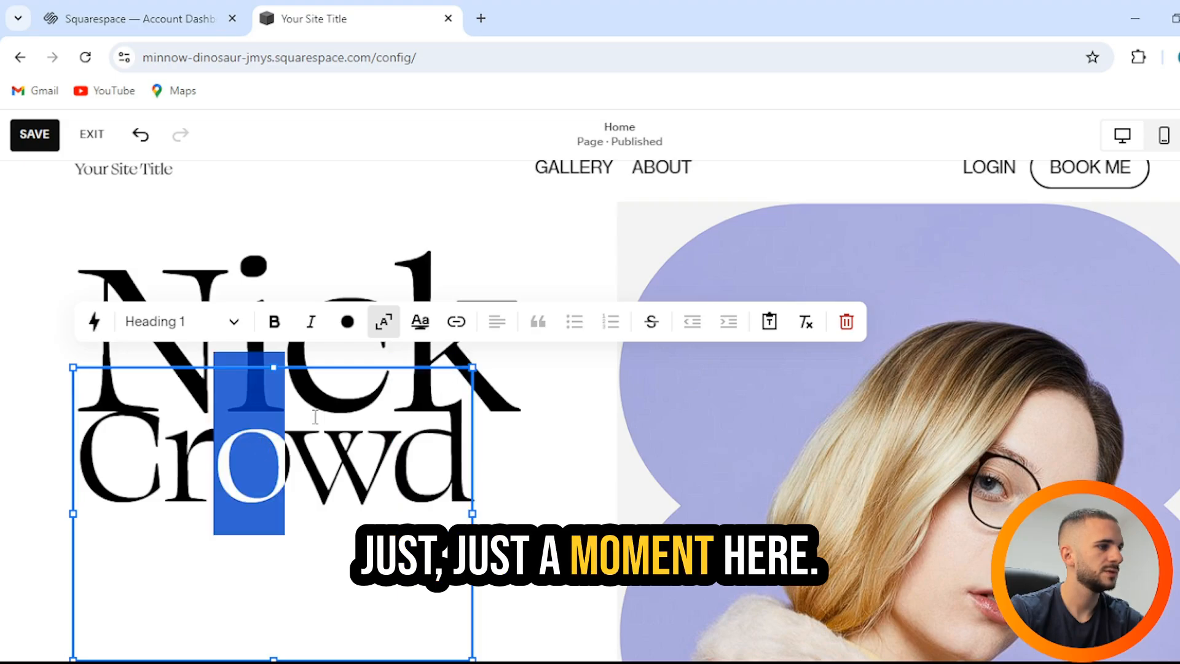
pyautogui.click(505, 367)
pyautogui.moveTo(414, 322); pyautogui.dragTo(414, 323)
# Step: Widen the Crowd heading block to the right, then enter site header editing
pyautogui.click(560, 328)
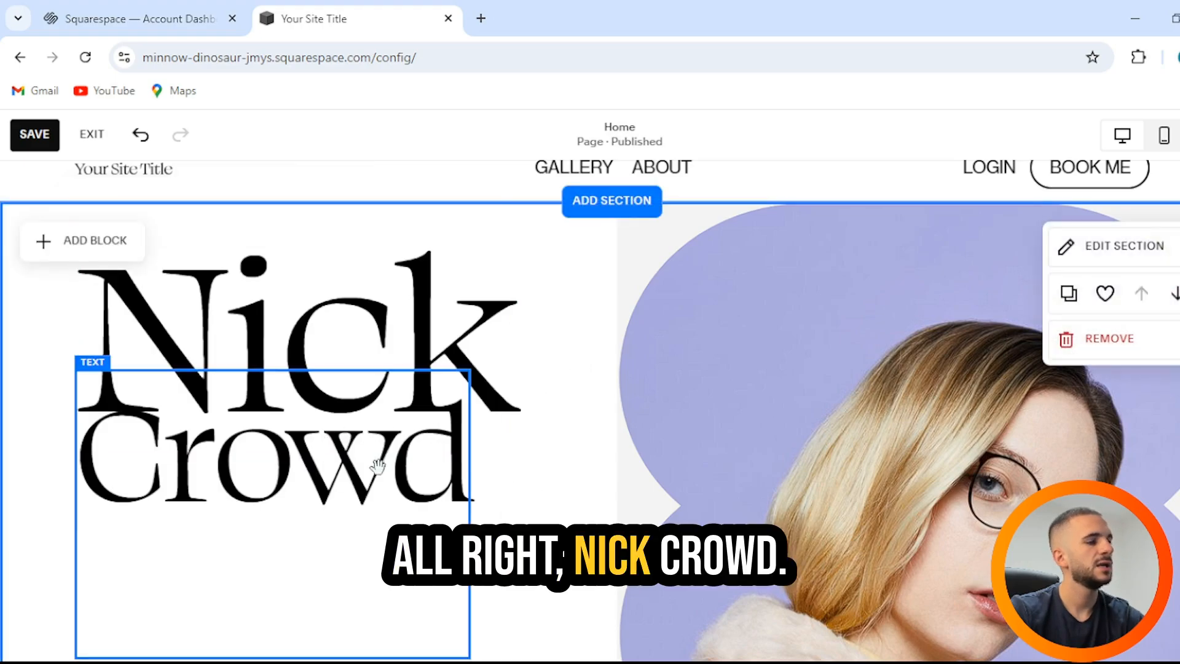
pyautogui.click(375, 458)
pyautogui.moveTo(469, 370); pyautogui.dragTo(522, 386)
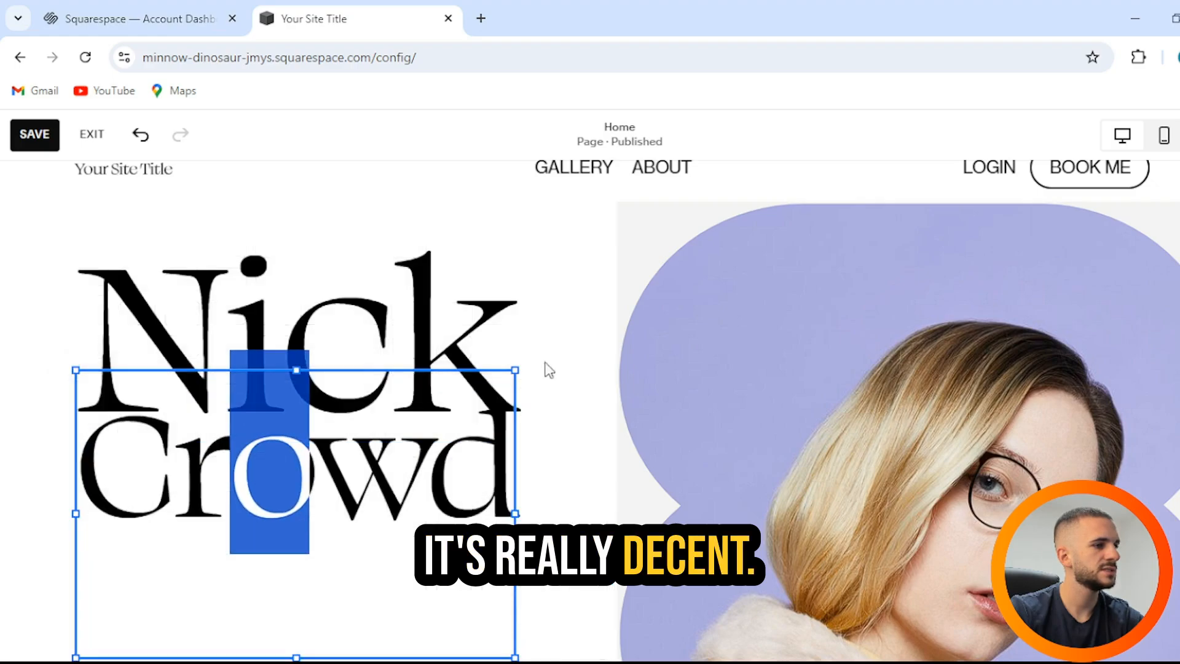
pyautogui.click(575, 330)
pyautogui.scroll(1, 553, 345)
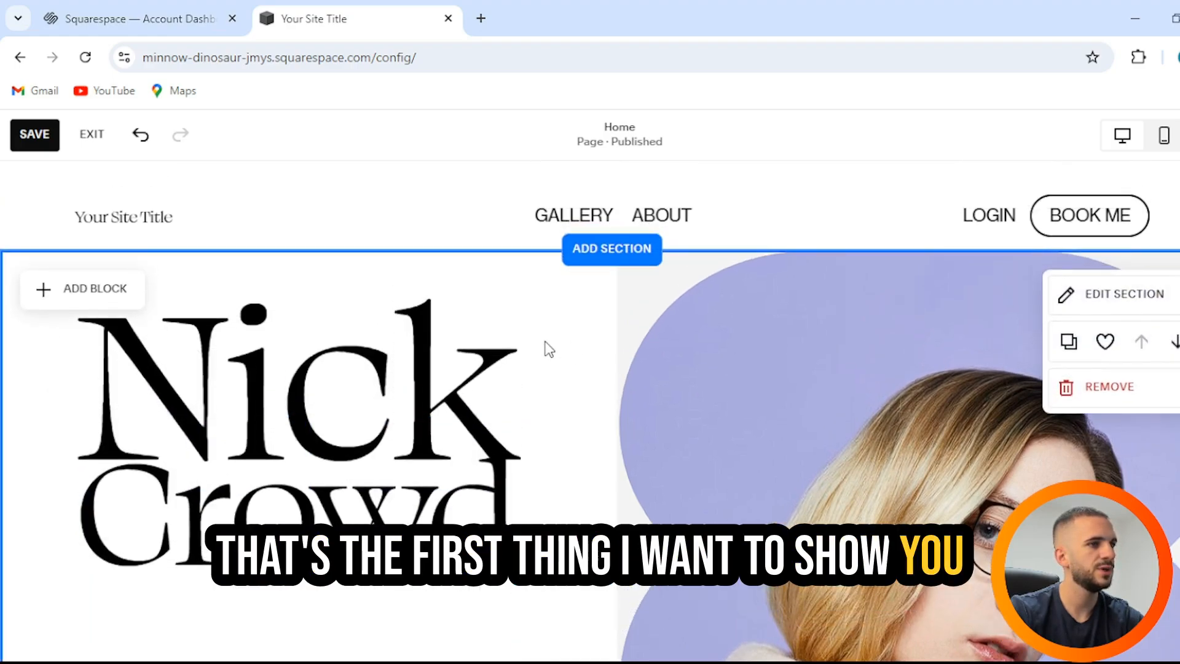
pyautogui.click(123, 226)
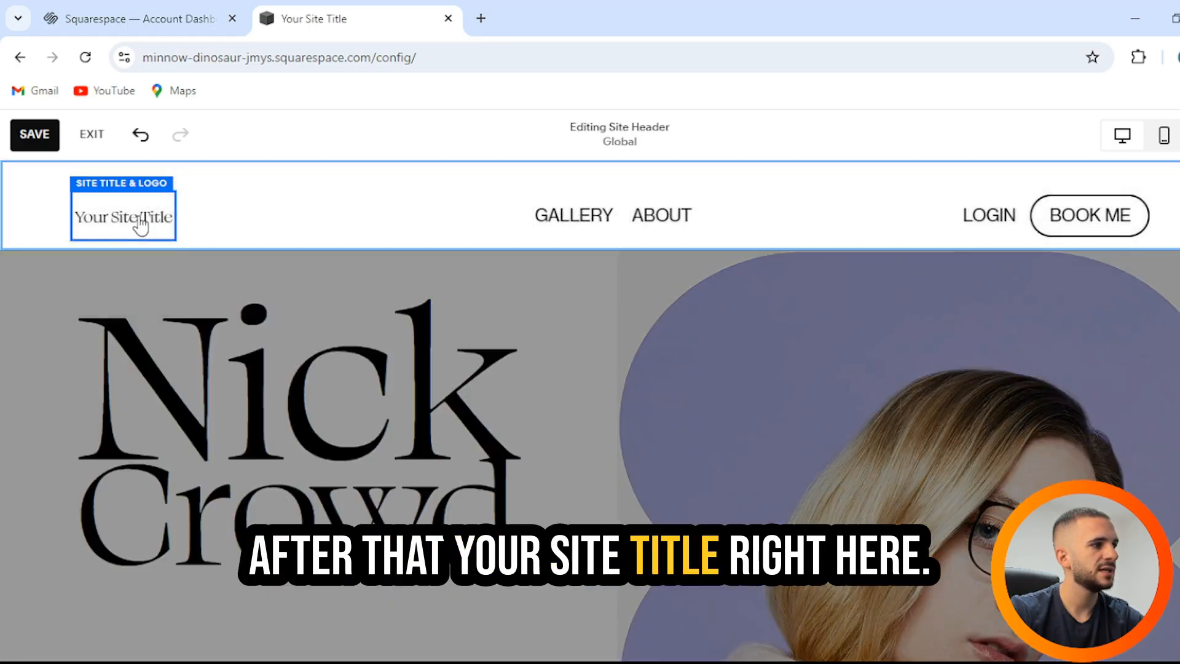
# Step: Upload channels4_profile.jpg as the header logo in place of the site title
pyautogui.click(137, 221)
pyautogui.click(226, 500)
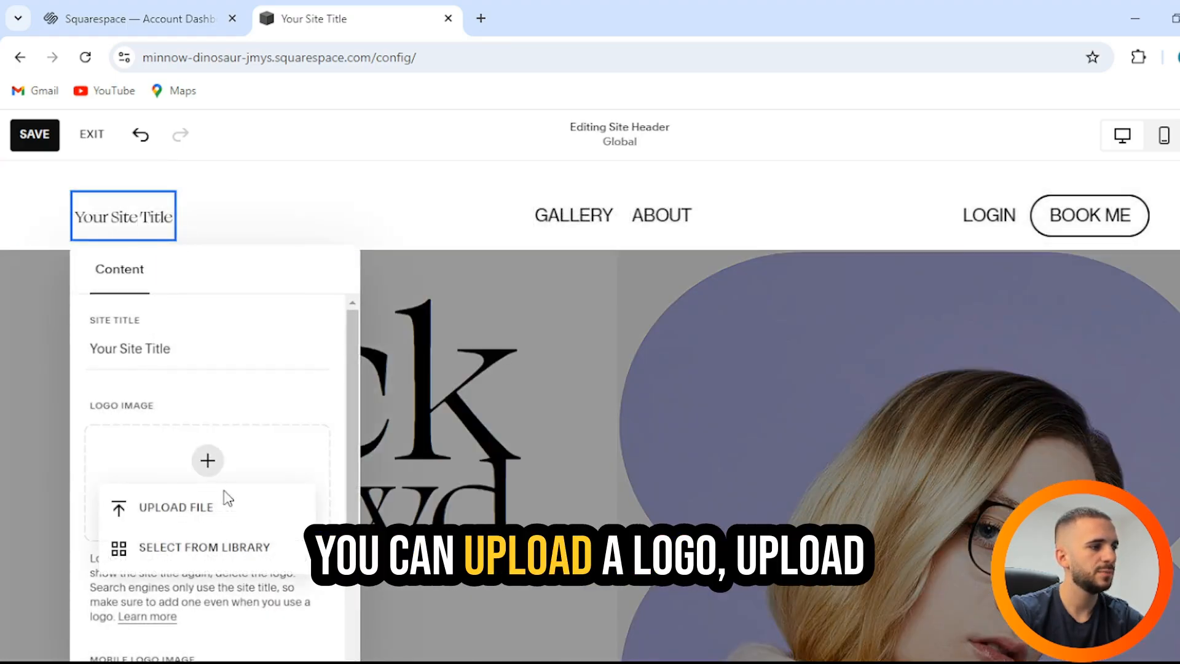
pyautogui.click(172, 502)
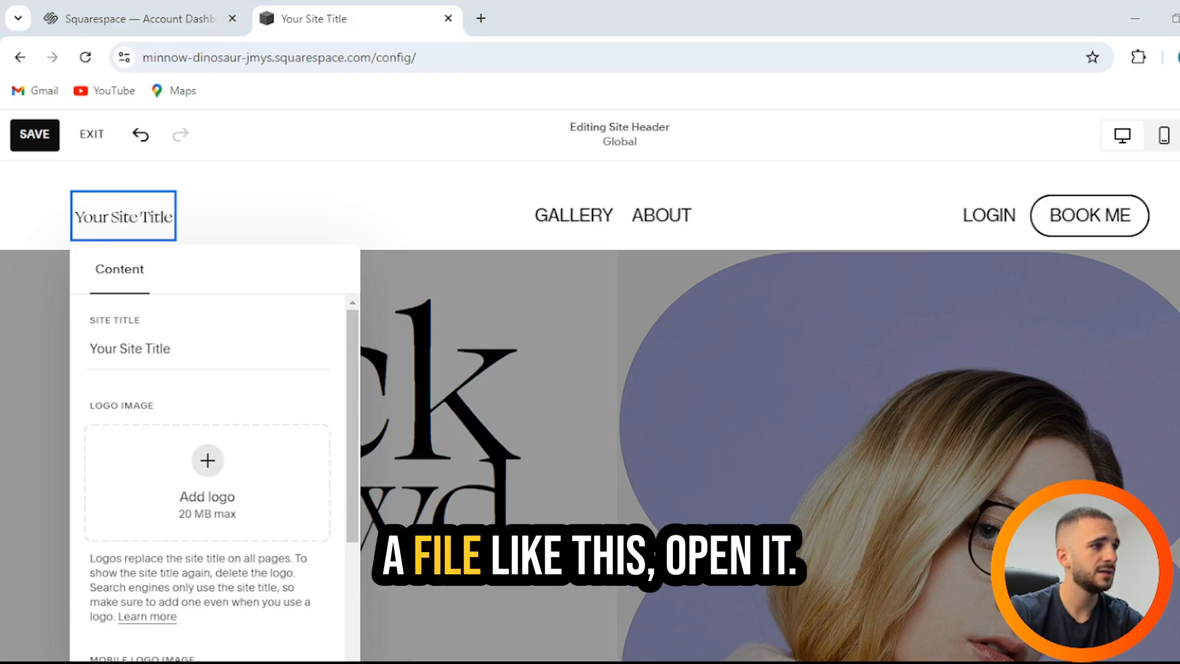
pyautogui.scroll(-5, 297, 472)
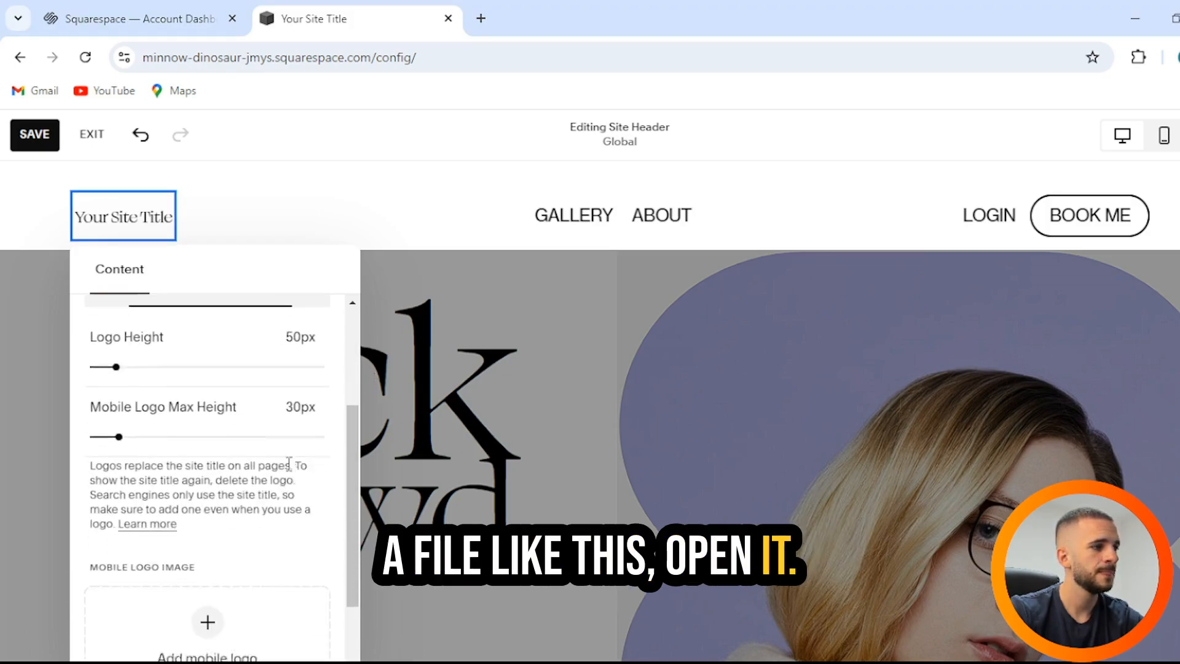
pyautogui.scroll(4, 287, 461)
pyautogui.scroll(-4, 284, 456)
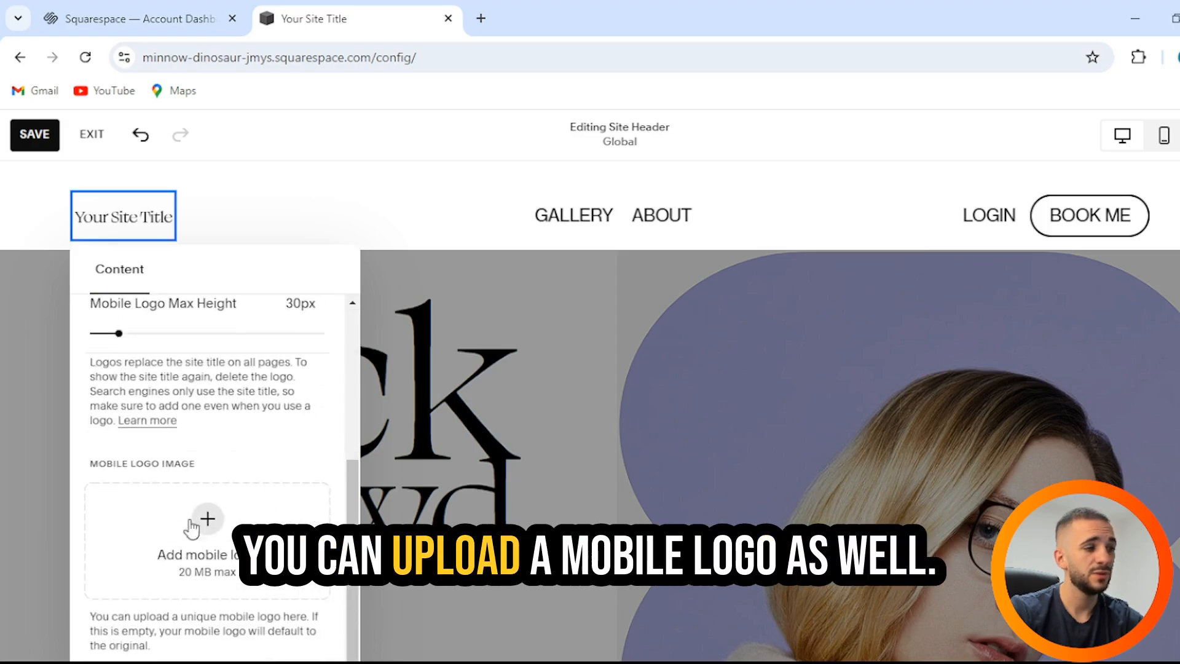
pyautogui.scroll(5, 282, 430)
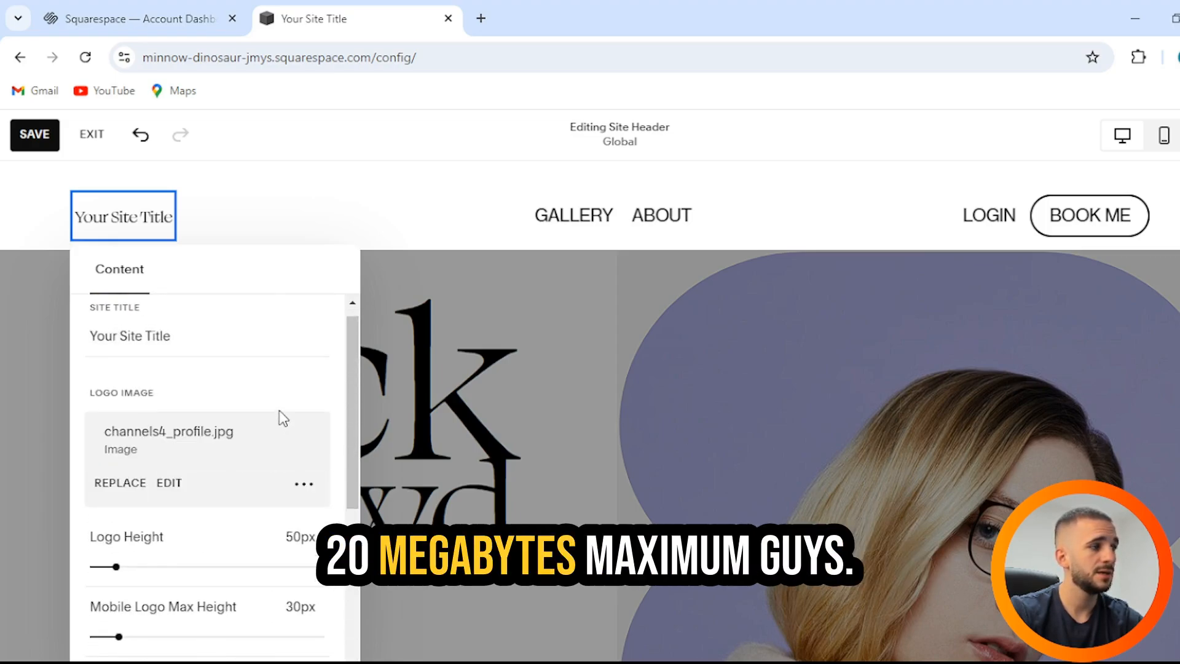
pyautogui.click(357, 222)
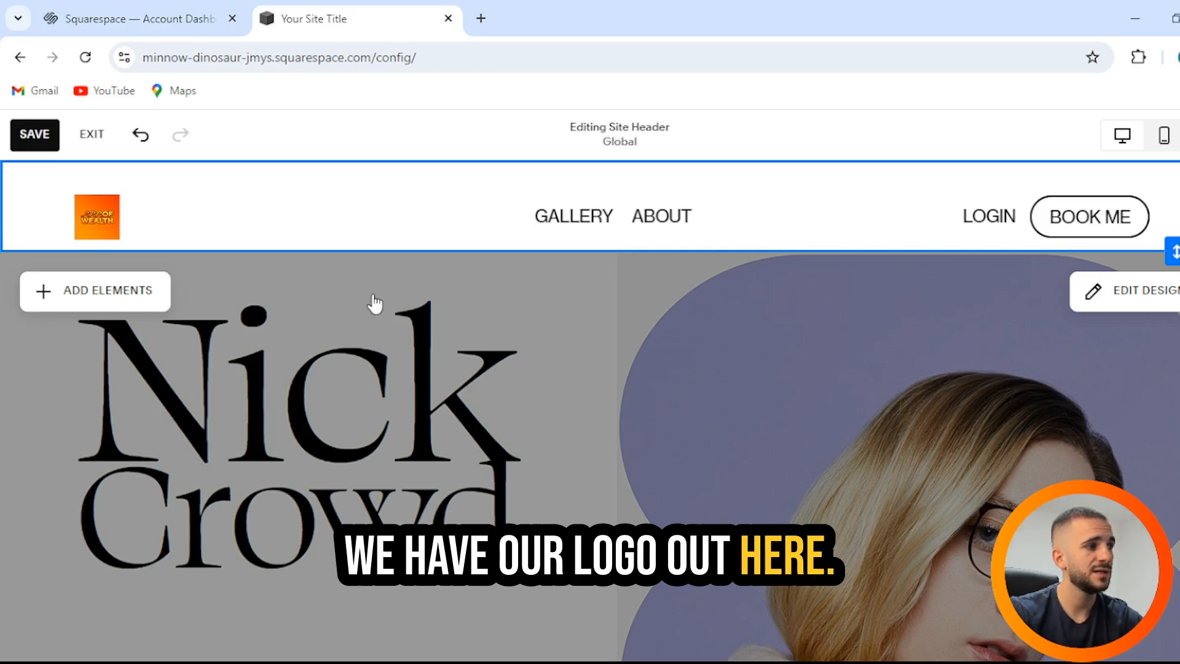
# Step: Toggle the Book Me button and cart in header elements, leaving both as before
pyautogui.click(73, 286)
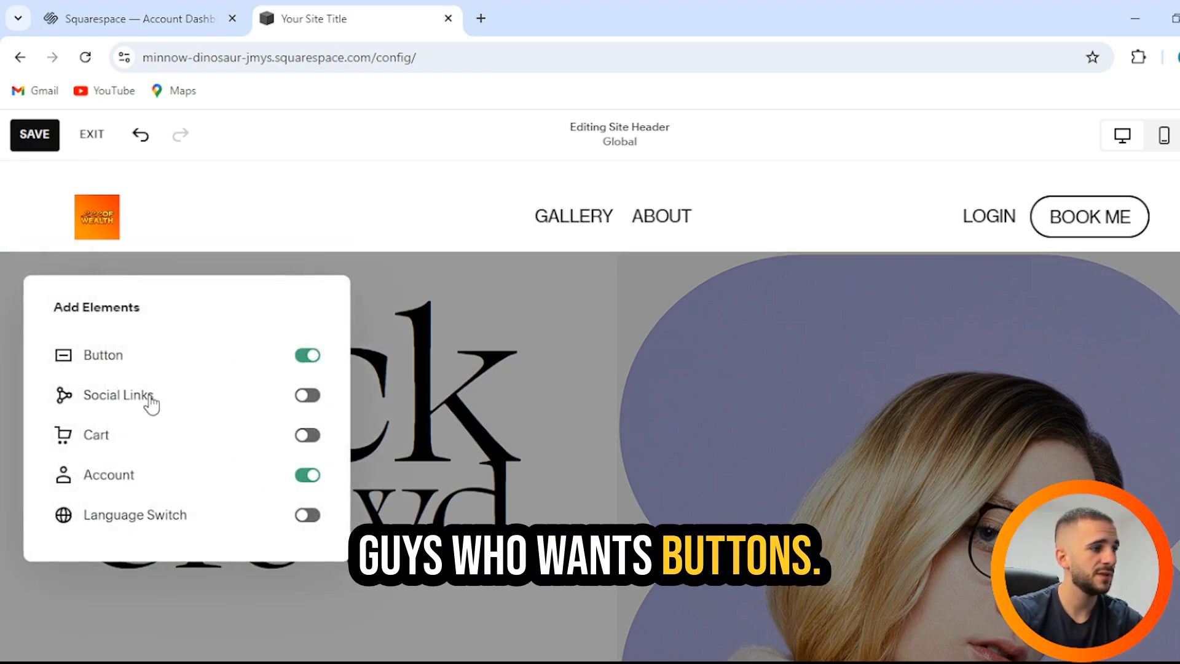
pyautogui.click(123, 370)
pyautogui.click(123, 370)
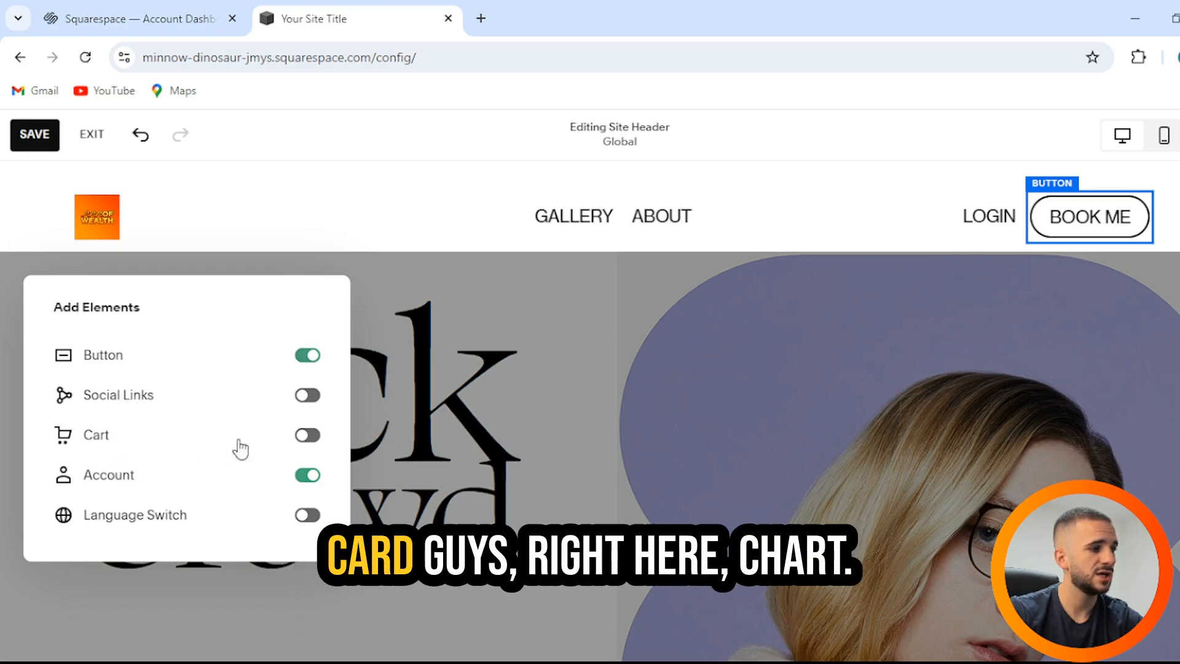
pyautogui.click(309, 436)
pyautogui.click(309, 435)
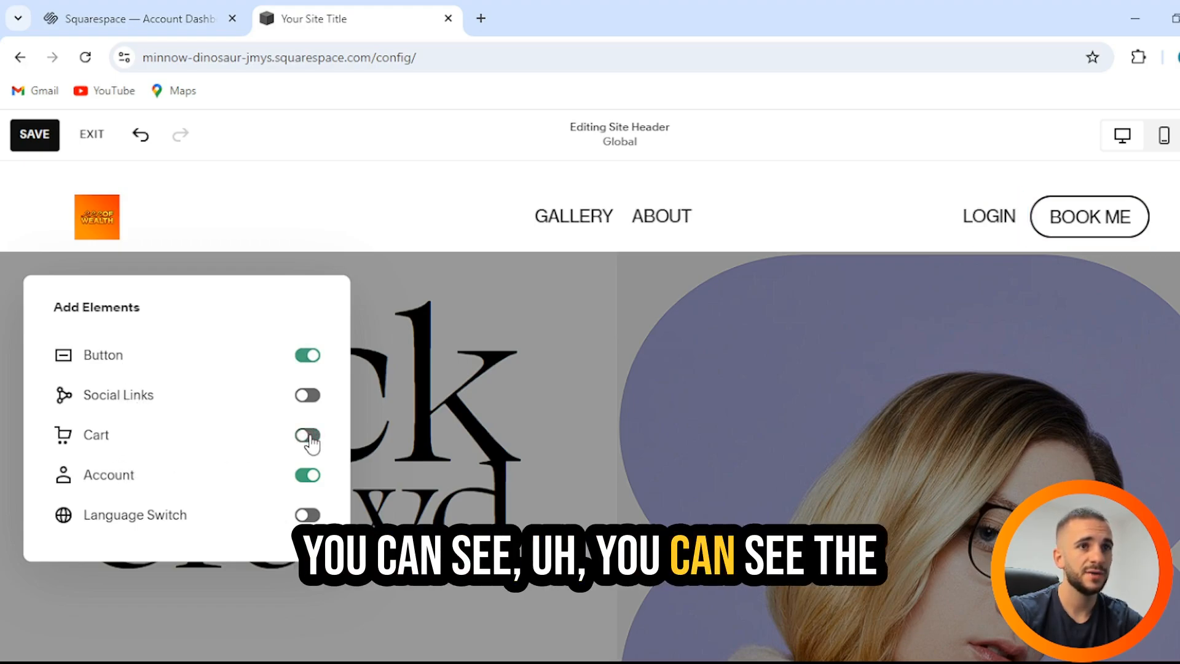
pyautogui.click(394, 189)
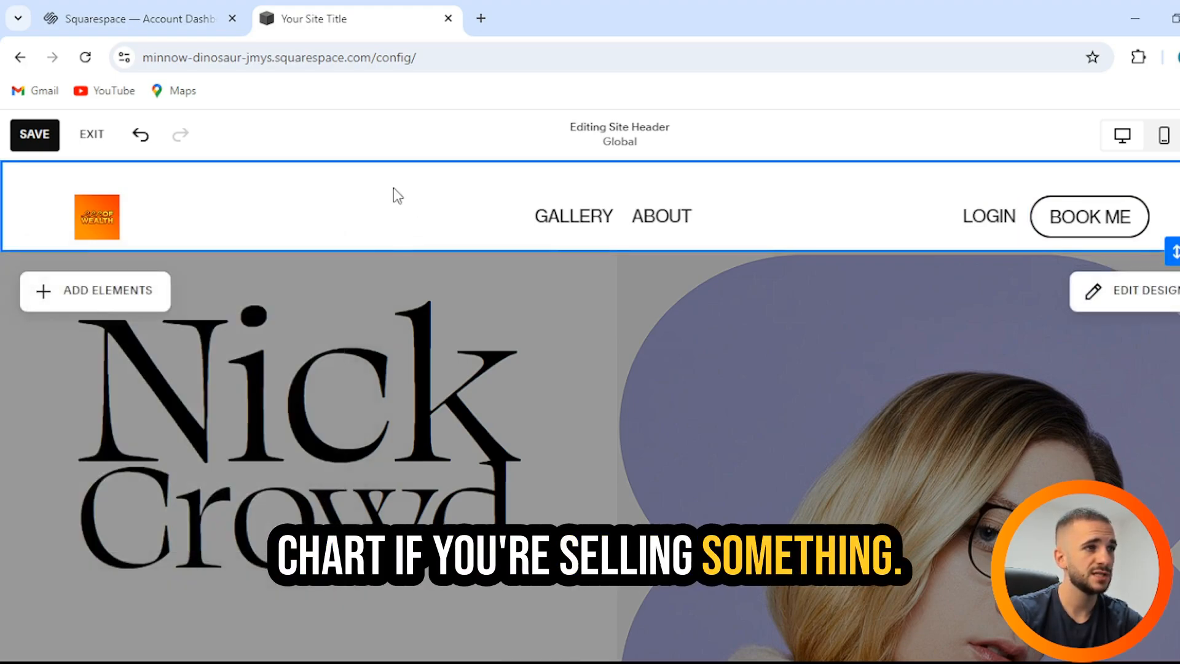
# Step: Review the Gallery and About navigation links and the rest of the header
pyautogui.click(599, 221)
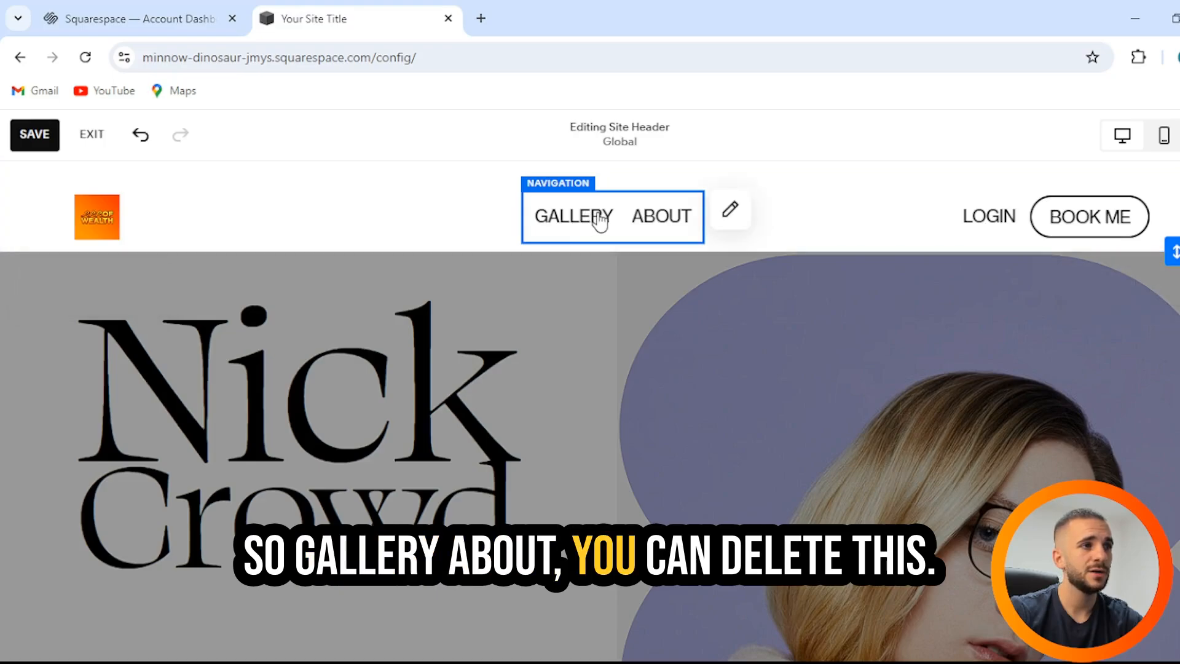
pyautogui.click(518, 294)
pyautogui.click(637, 219)
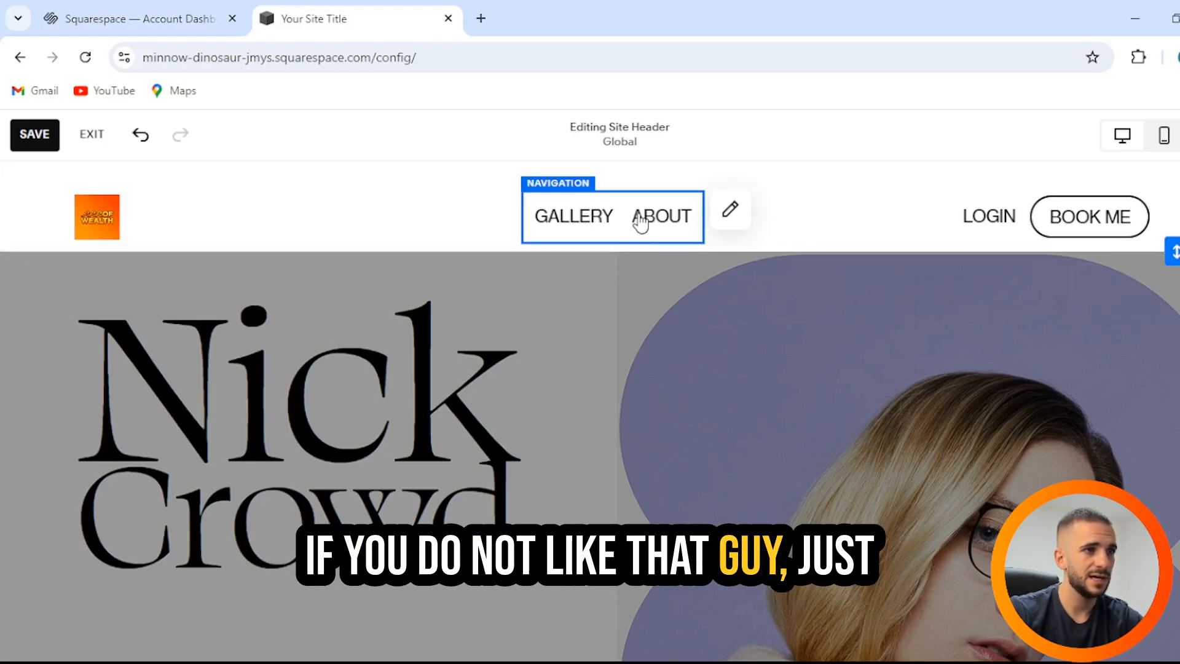
pyautogui.click(599, 316)
pyautogui.scroll(-5, 637, 324)
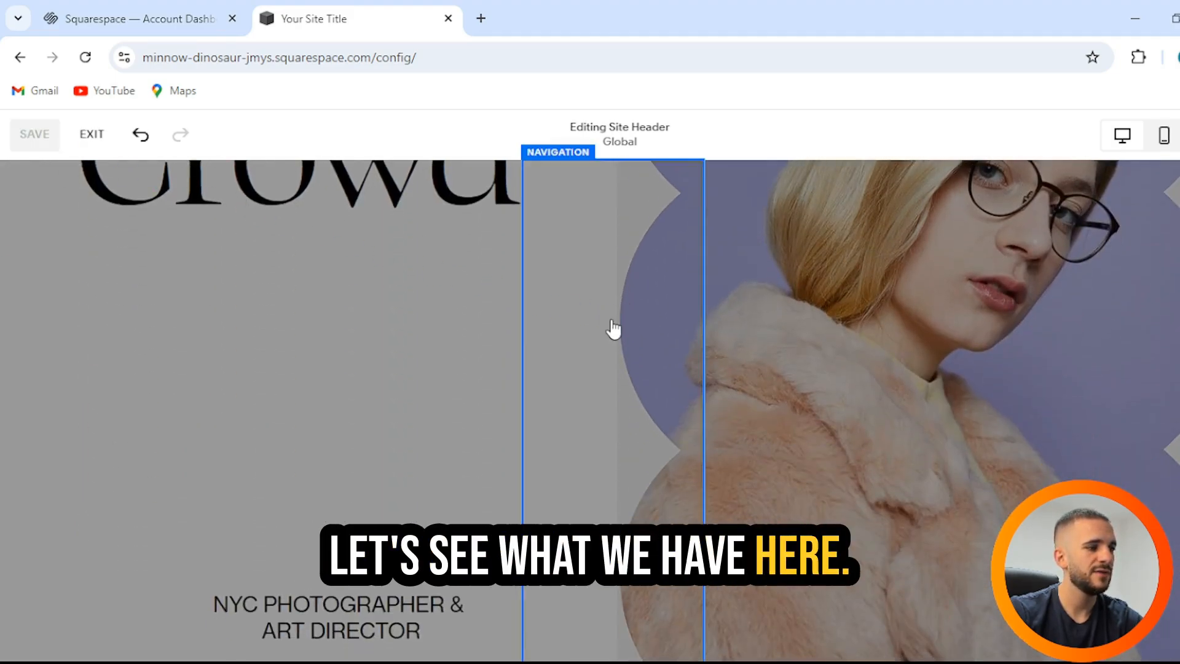
pyautogui.scroll(5, 1155, 246)
pyautogui.scroll(-6, 622, 302)
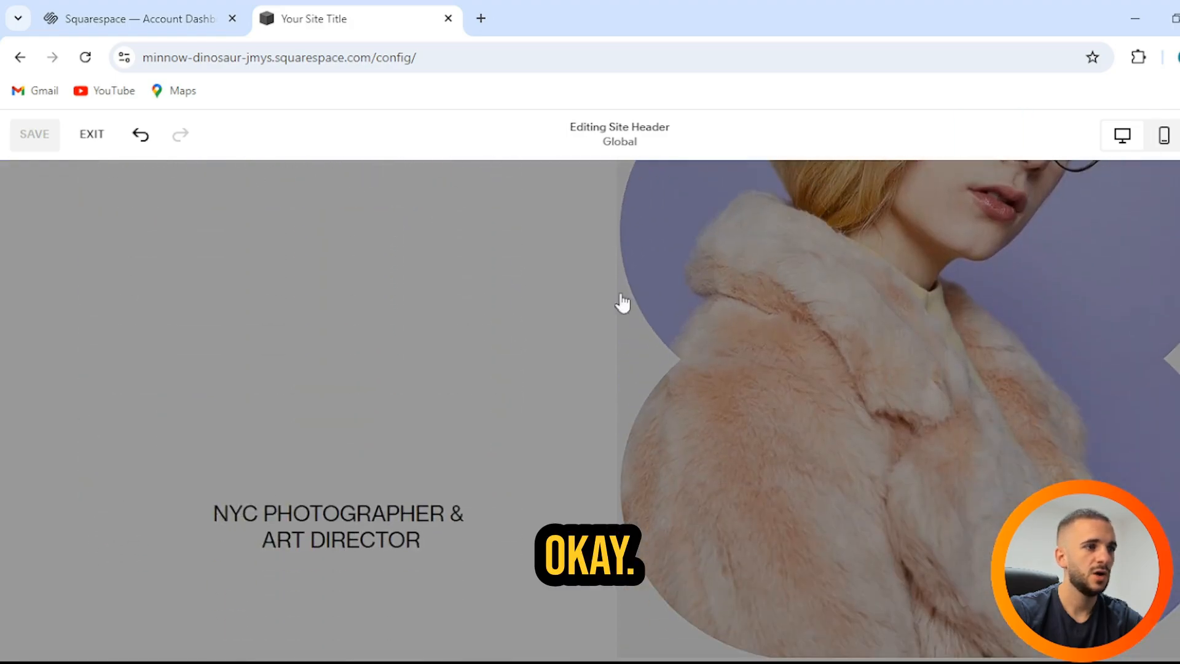
# Step: Replace the home page portrait image with the uploaded channels4_profile.jpg logo
pyautogui.click(760, 339)
pyautogui.scroll(4, 903, 357)
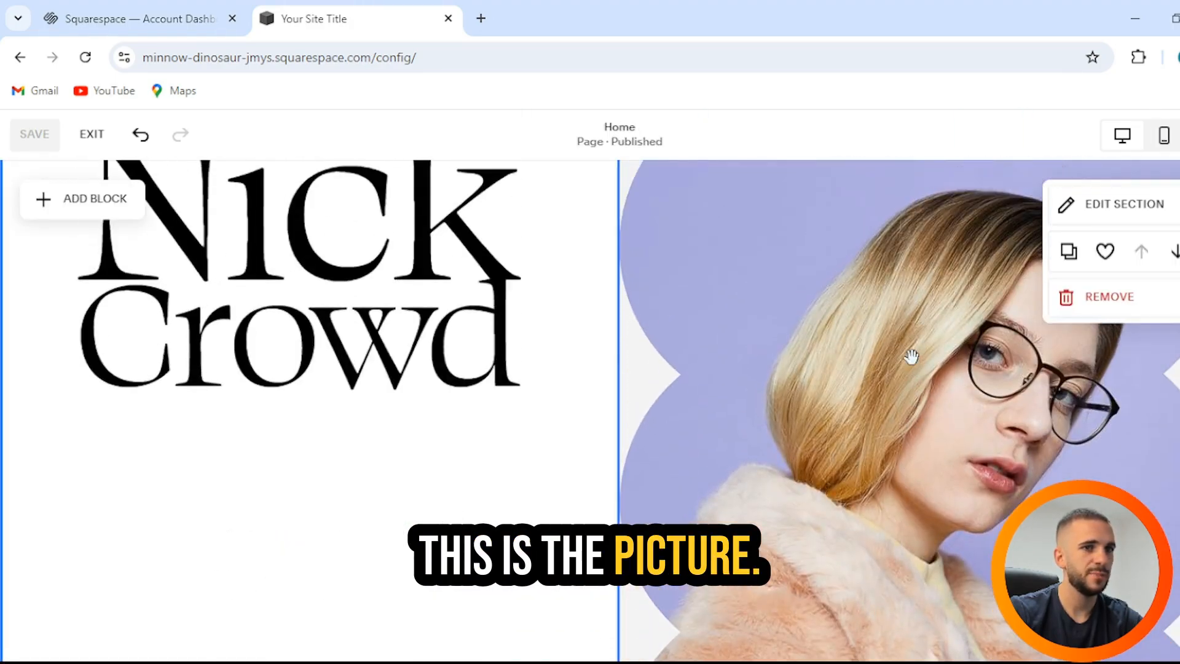
pyautogui.scroll(-3, 909, 355)
pyautogui.doubleClick(898, 333)
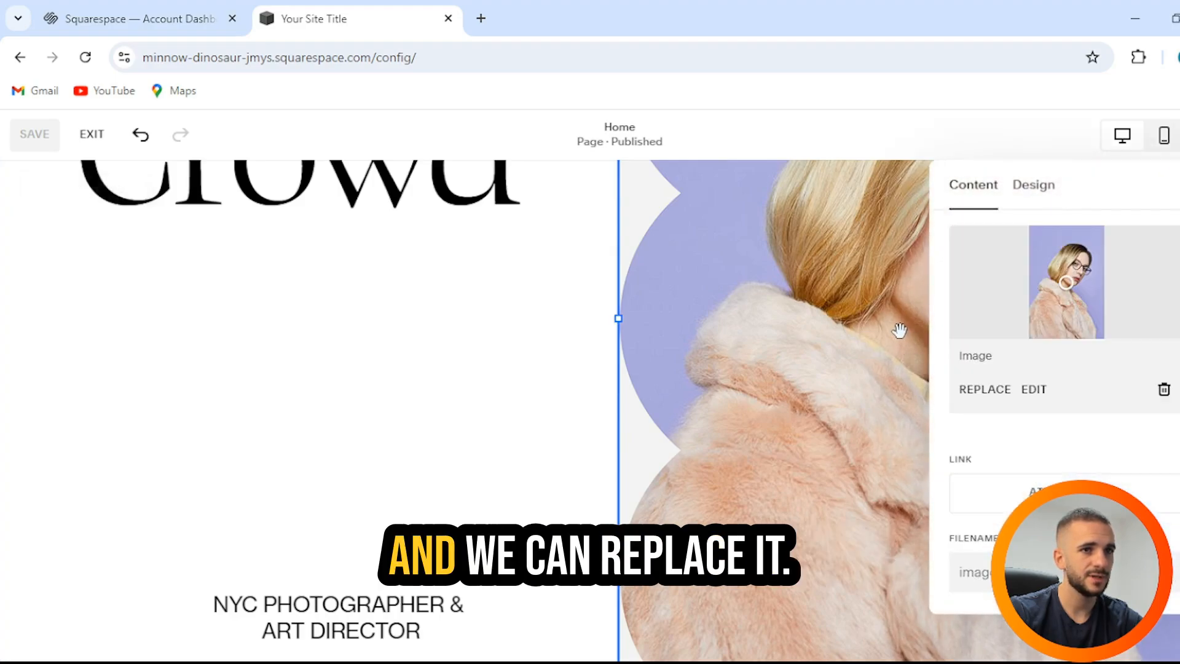
pyautogui.click(1001, 391)
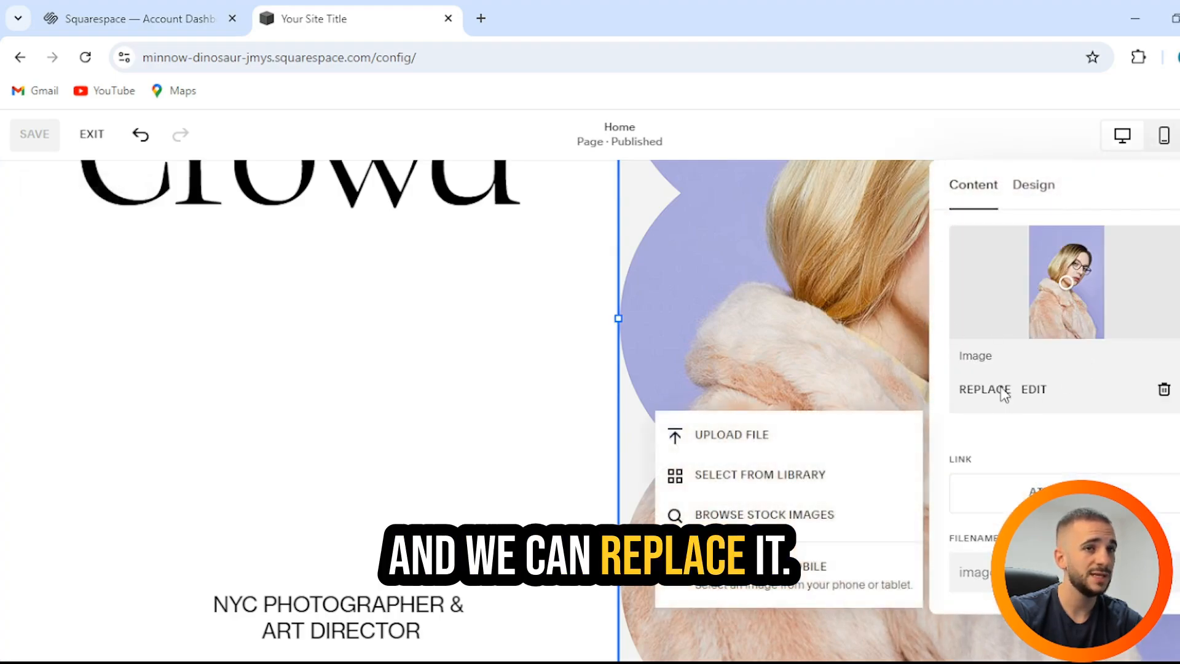
pyautogui.click(796, 441)
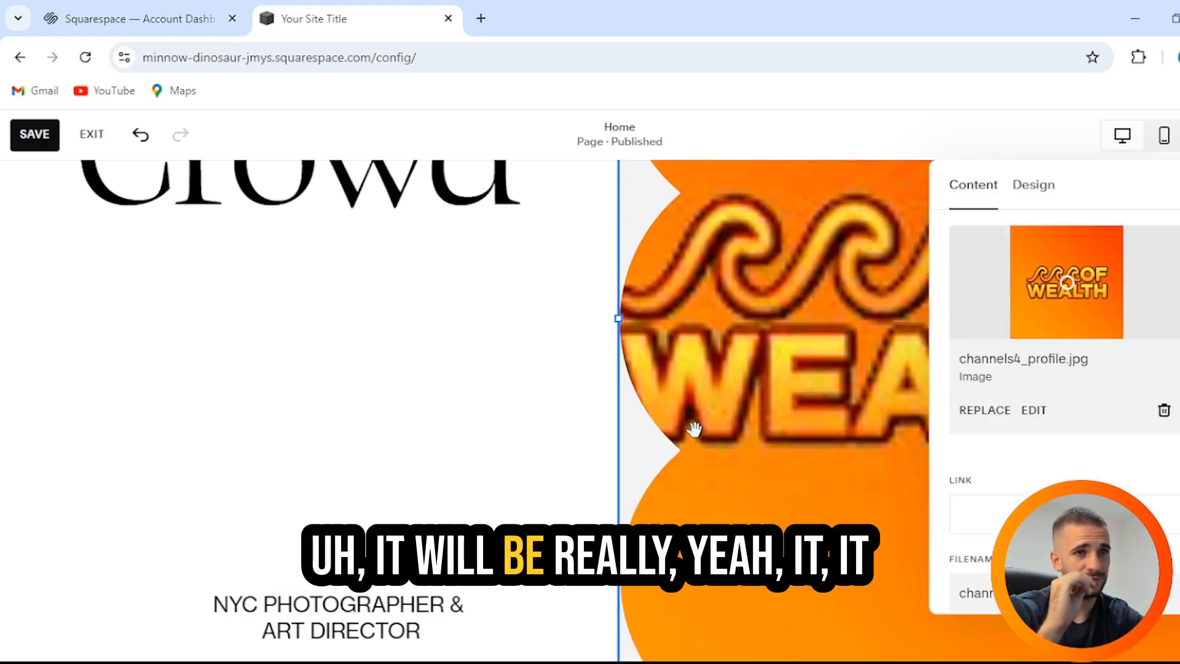
pyautogui.click(469, 342)
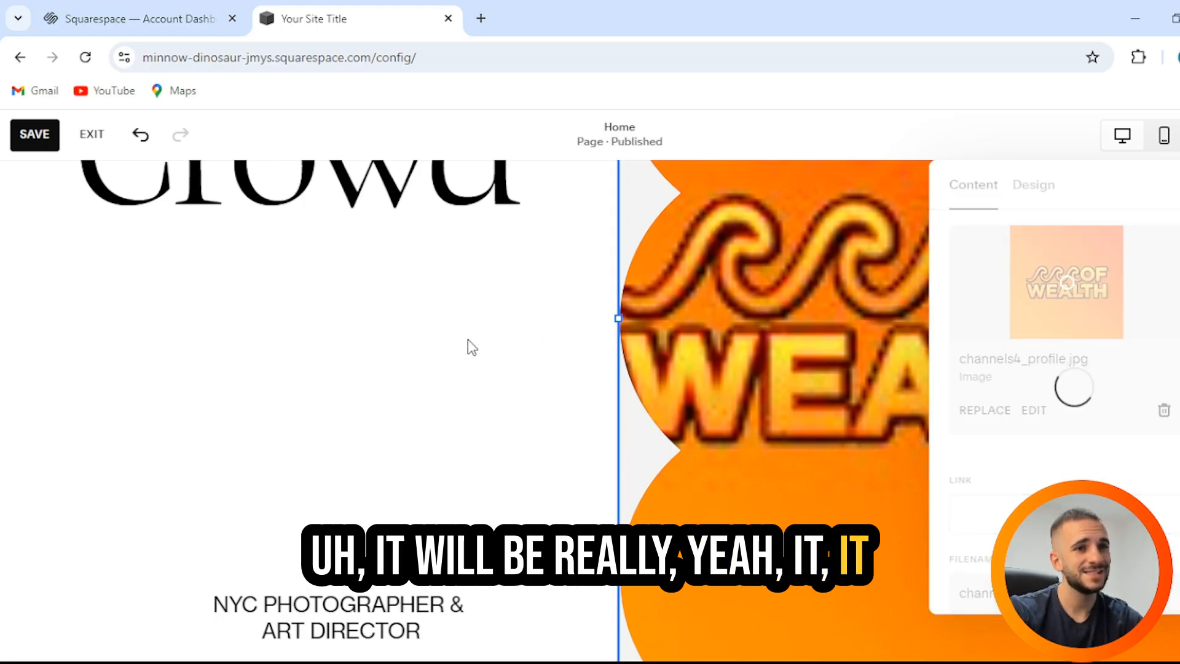
pyautogui.scroll(2, 596, 349)
pyautogui.scroll(-4, 596, 349)
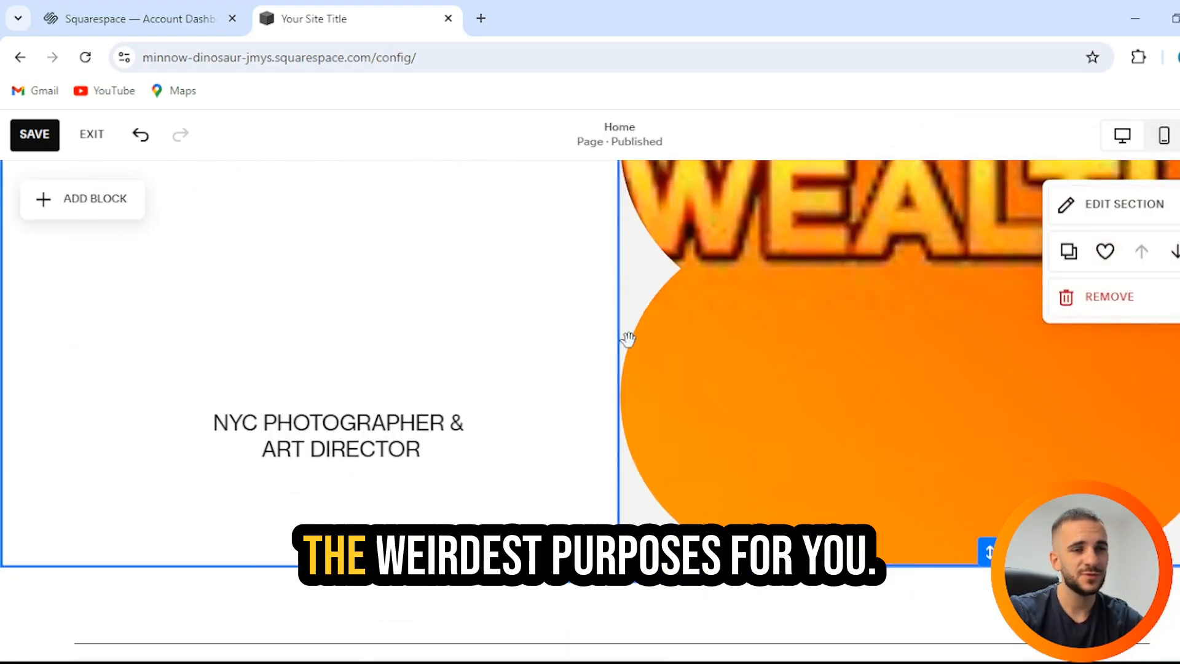
pyautogui.scroll(5, 627, 338)
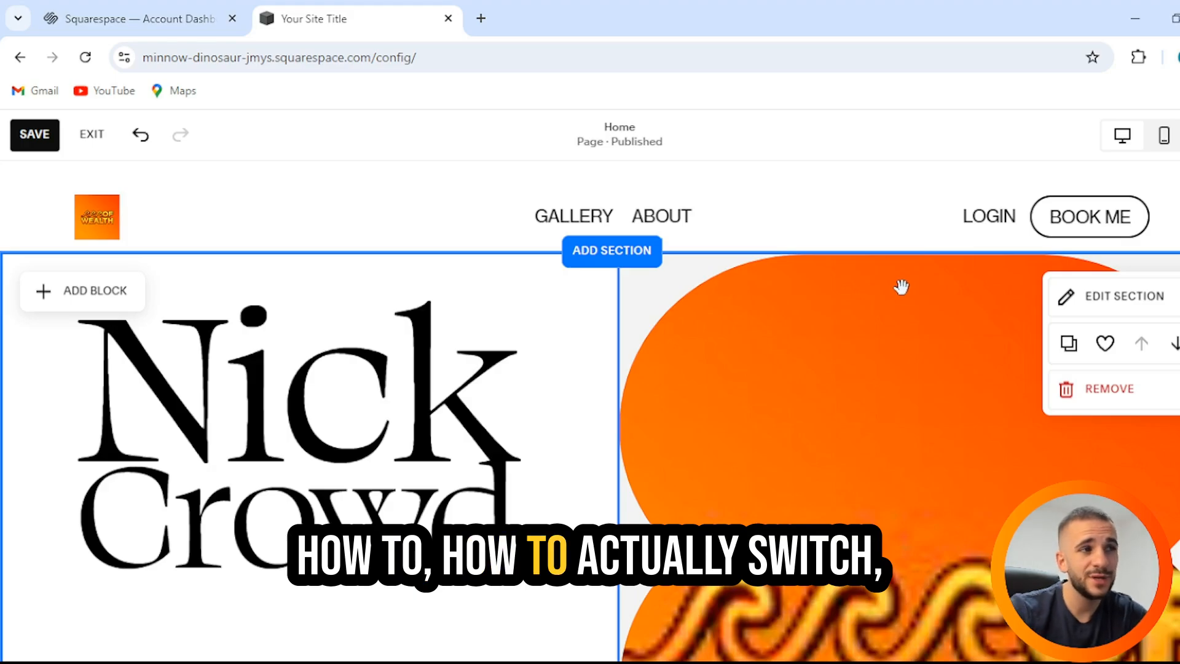
pyautogui.scroll(-5, 799, 271)
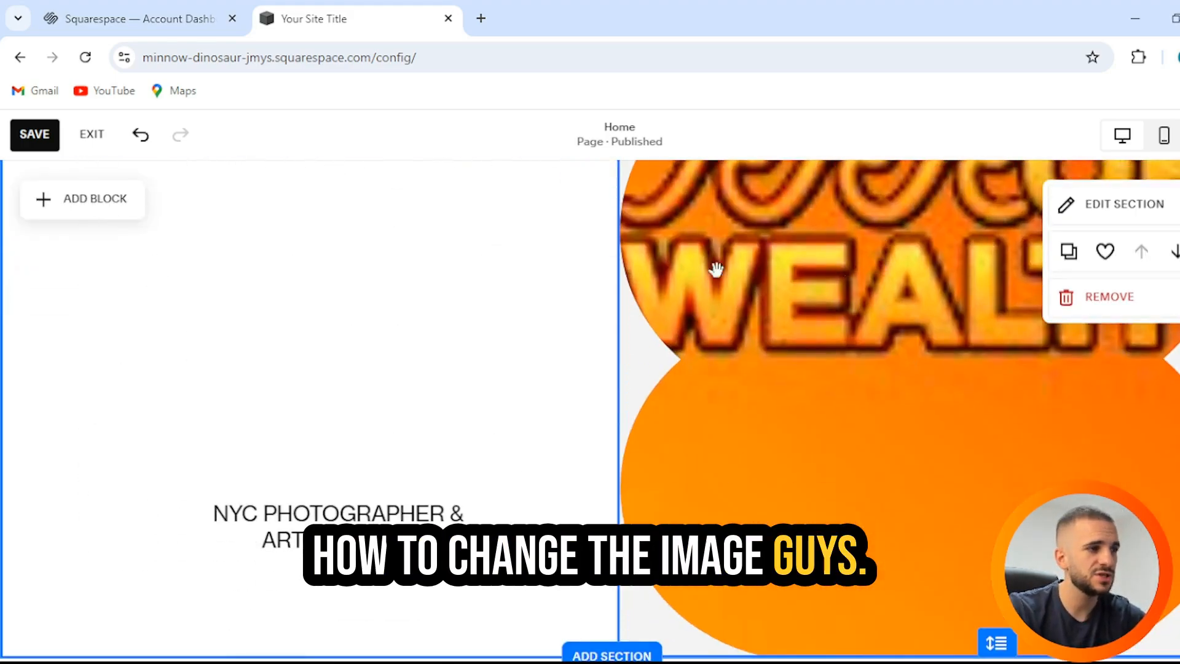
# Step: Replace the NYC PHOTOGRAPHER & ART DIRECTOR text with 'Youtuber and spokeperson'
pyautogui.click(350, 345)
pyautogui.doubleClick(350, 345)
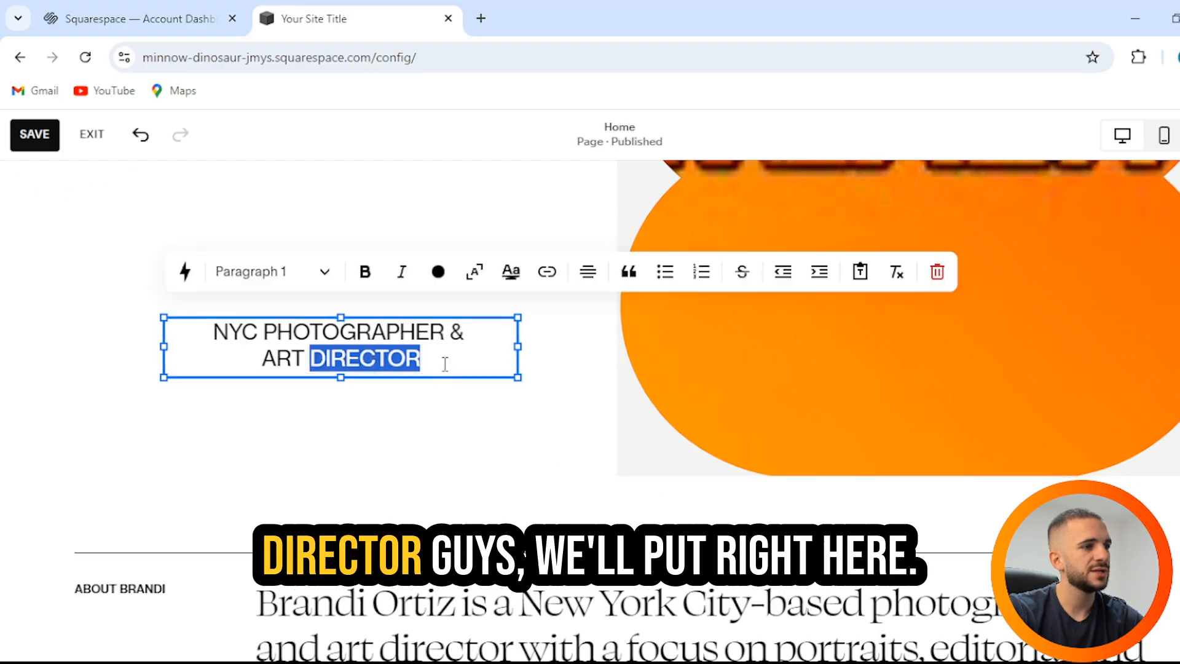
pyautogui.moveTo(246, 347); pyautogui.dragTo(412, 359)
pyautogui.click(396, 354)
pyautogui.moveTo(246, 346); pyautogui.dragTo(212, 338)
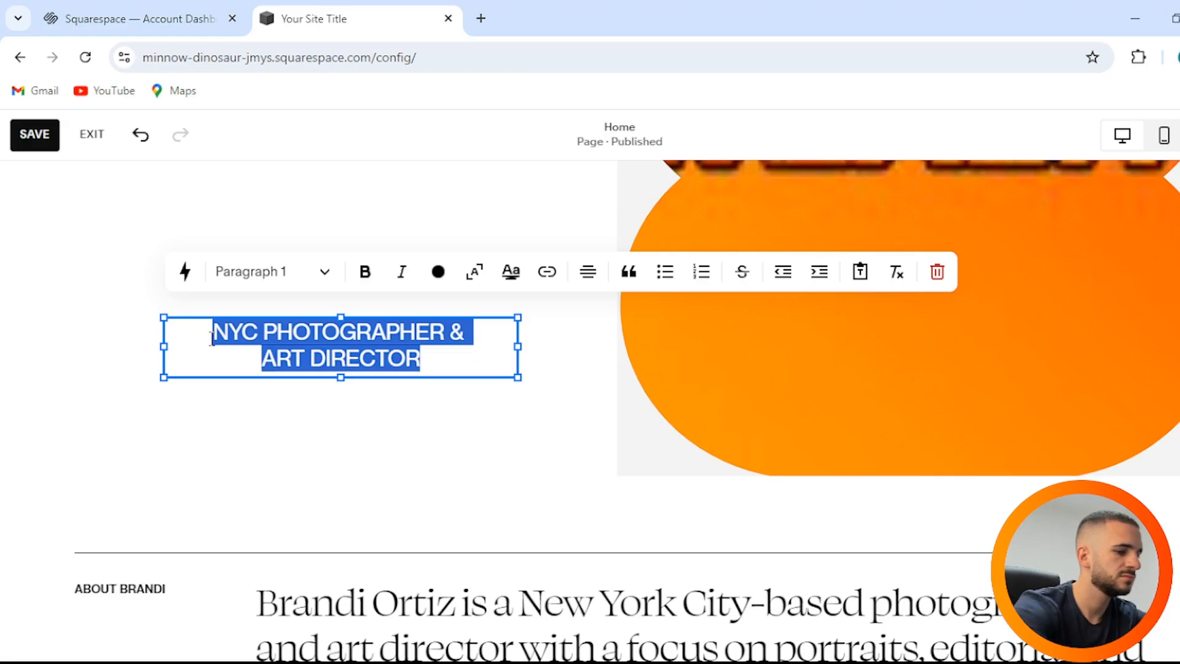
pyautogui.write('Youtuber and spokeperson')
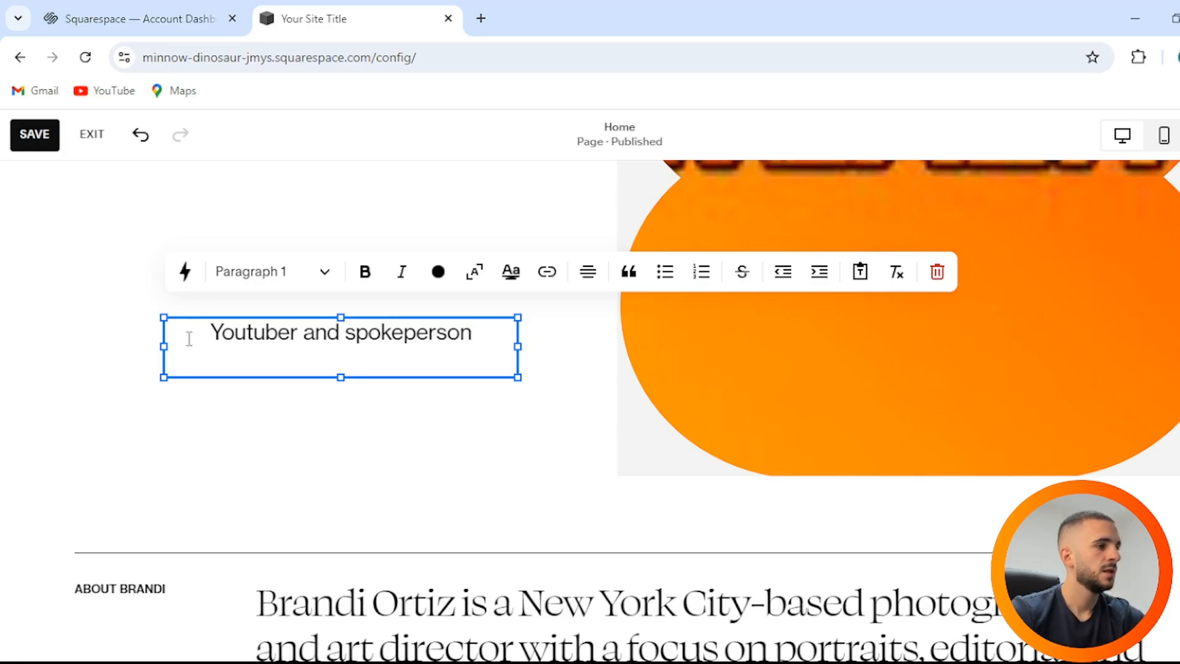
pyautogui.click(336, 443)
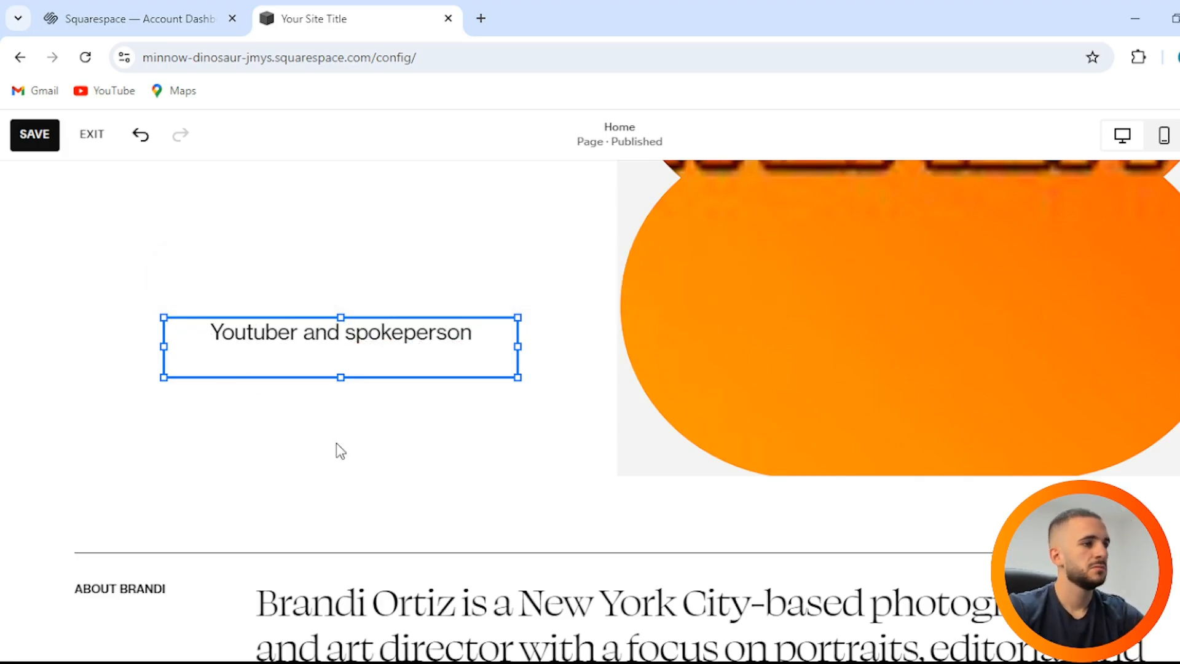
pyautogui.scroll(5, 337, 442)
pyautogui.scroll(-6, 632, 270)
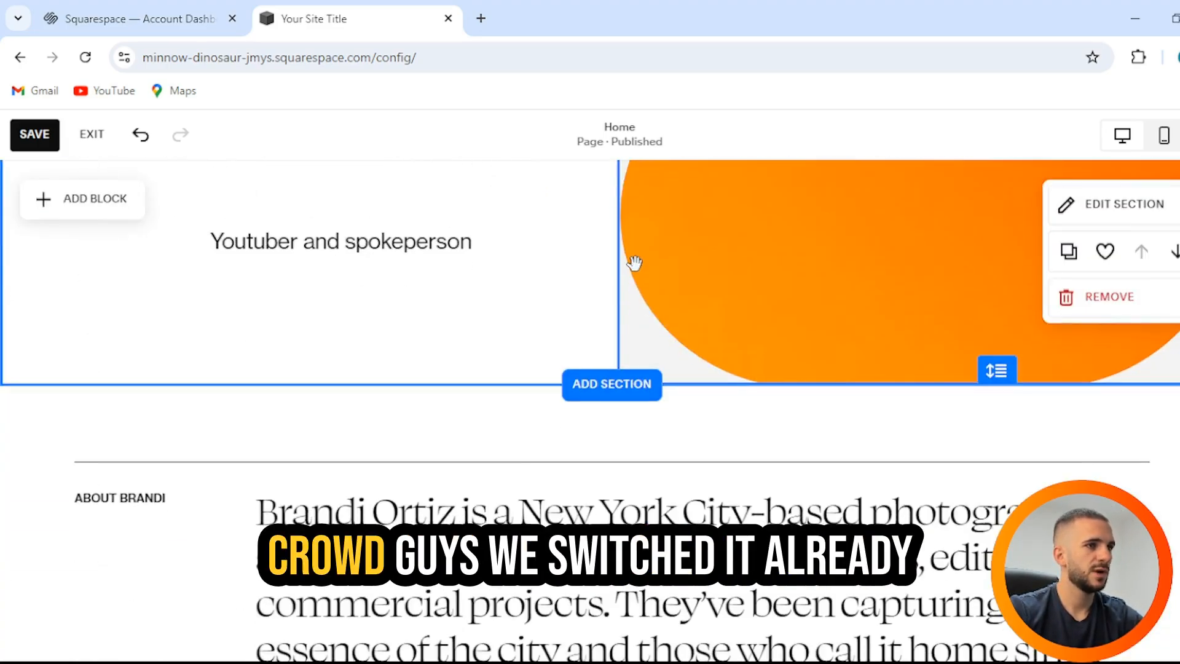
pyautogui.scroll(3, 640, 252)
pyautogui.scroll(-6, 590, 270)
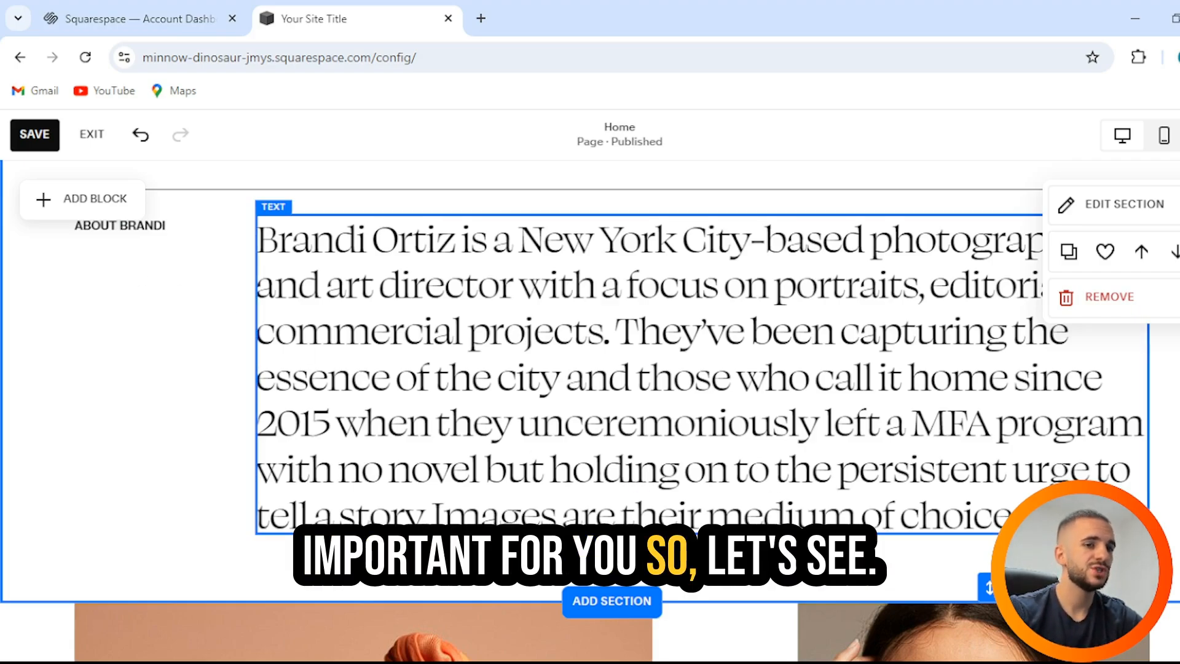
# Step: Try repositioning the bio text block, then return it to its original spot
pyautogui.click(805, 515)
pyautogui.moveTo(805, 515); pyautogui.dragTo(879, 460)
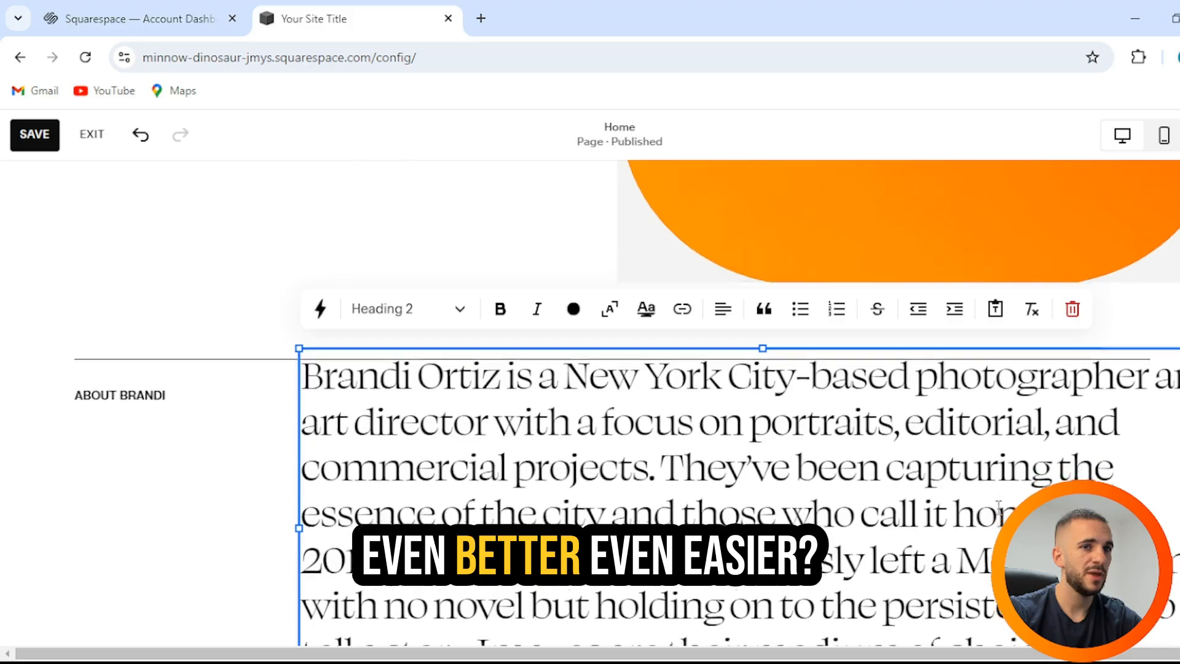
pyautogui.moveTo(769, 393); pyautogui.dragTo(687, 382)
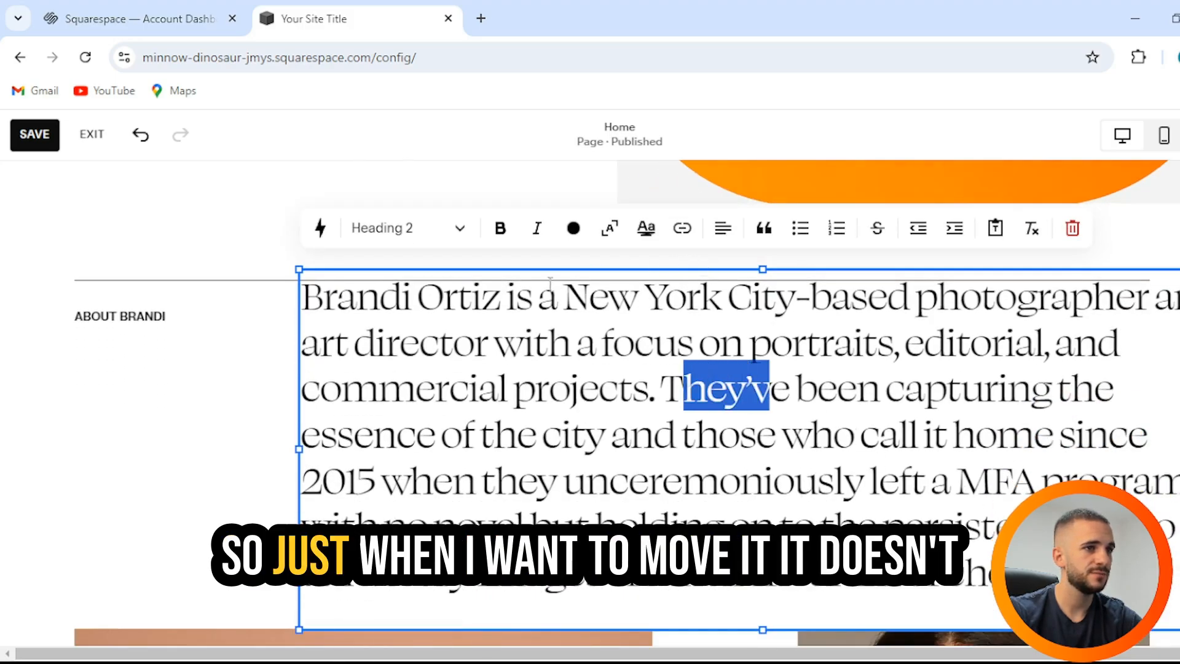
pyautogui.click(346, 270)
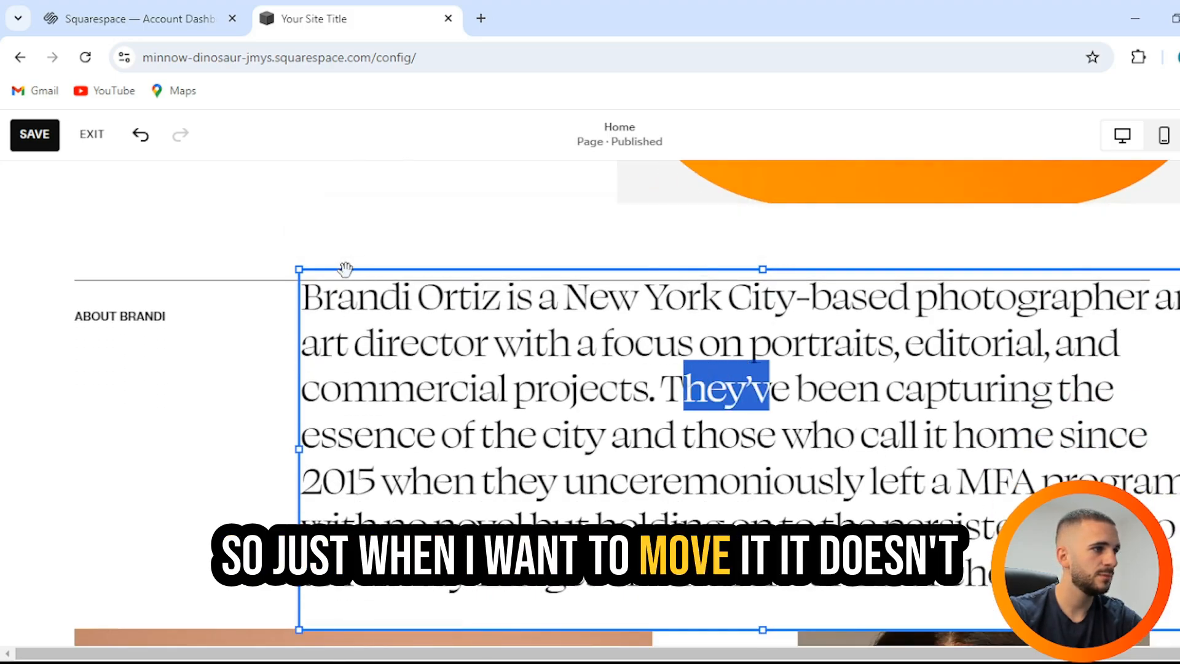
pyautogui.click(272, 285)
pyautogui.moveTo(327, 332); pyautogui.dragTo(295, 330)
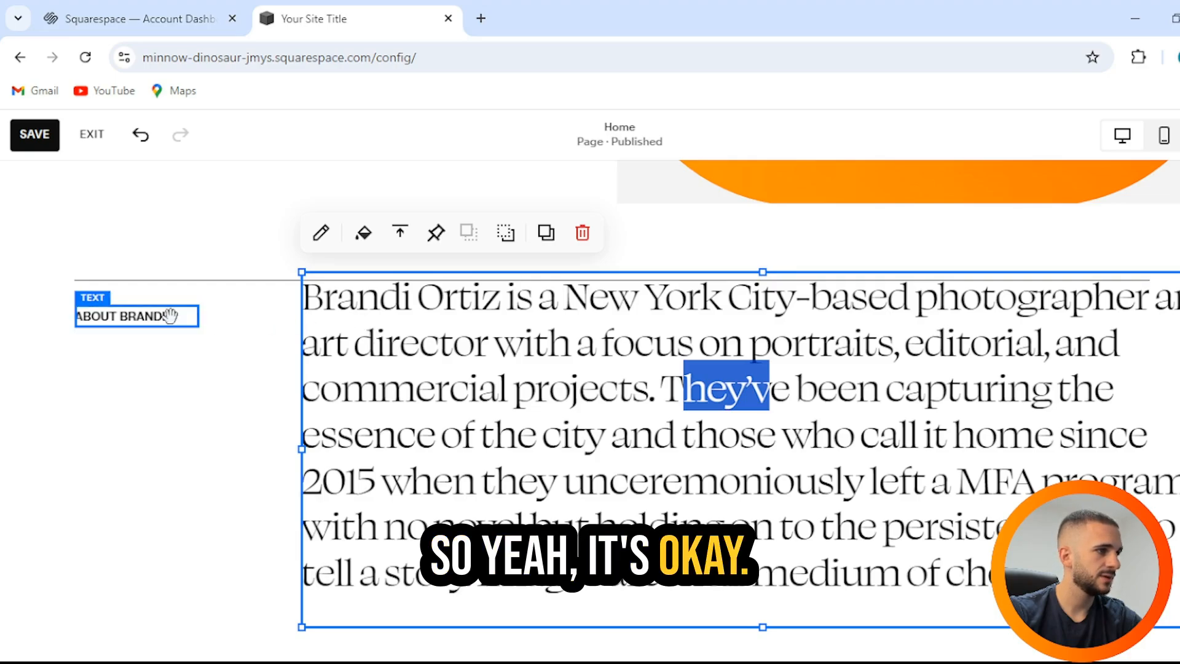
pyautogui.click(248, 323)
pyautogui.moveTo(310, 316); pyautogui.dragTo(234, 316)
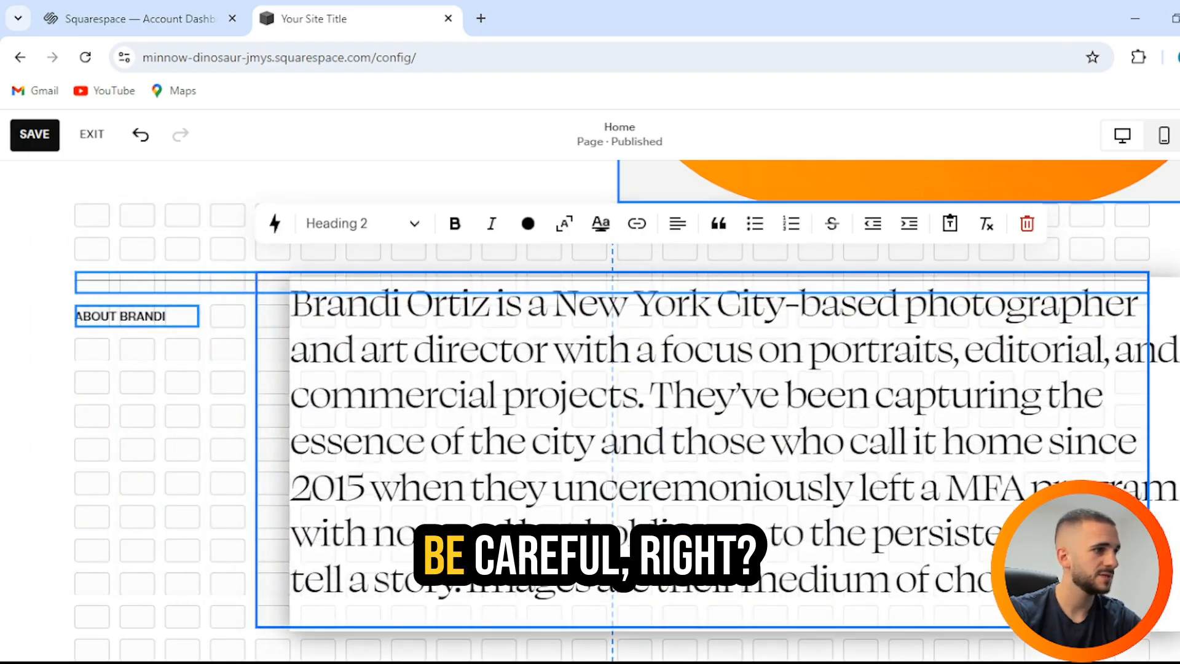
pyautogui.moveTo(737, 456); pyautogui.dragTo(702, 453)
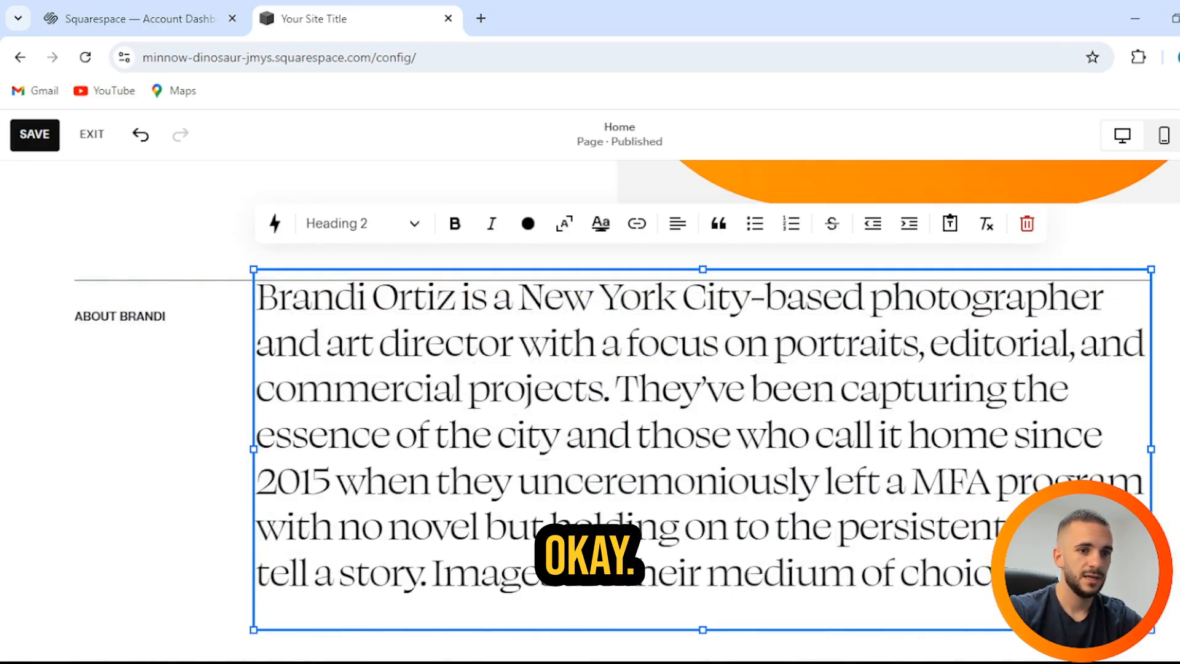
# Step: Delete the entire bio paragraph, leaving an empty Paragraph 2 block
pyautogui.moveTo(1013, 574); pyautogui.dragTo(254, 295)
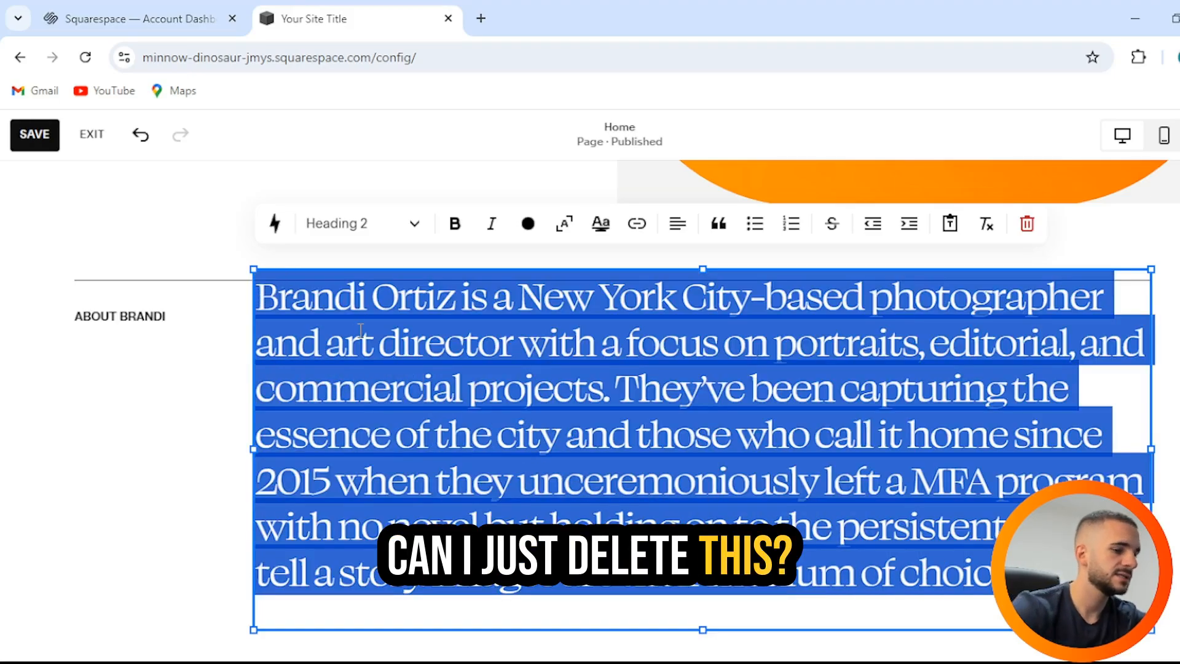
pyautogui.press('BackSpace')
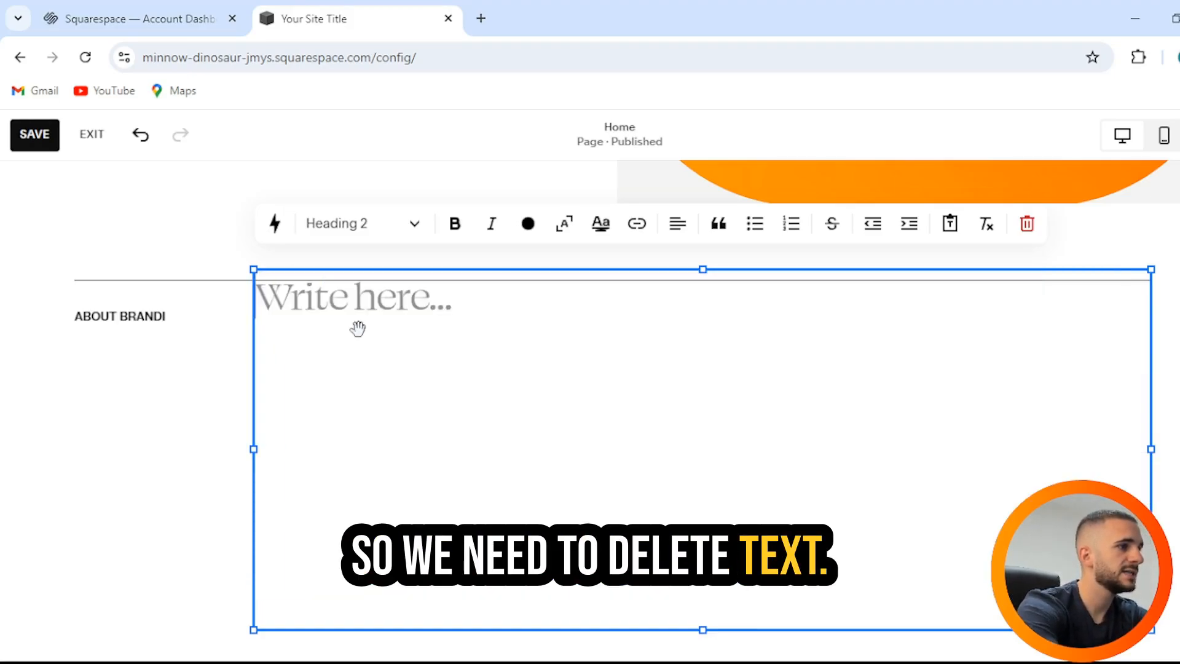
pyautogui.press('BackSpace')
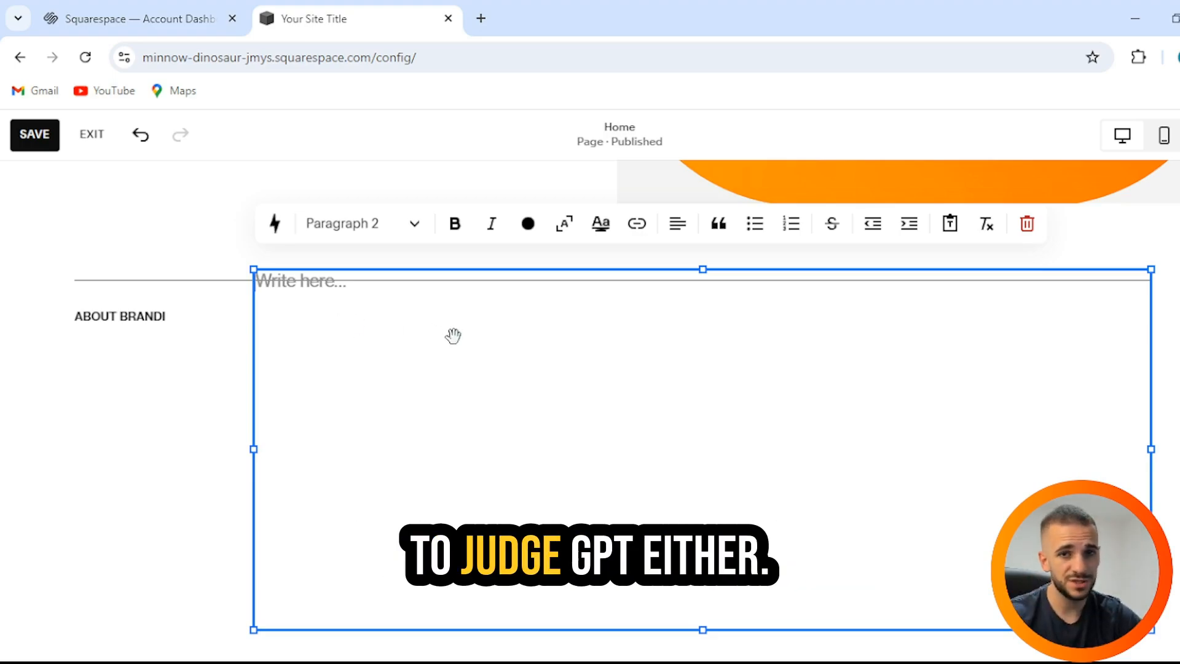
# Step: Generate an online-business YouTuber bio with the AI assistant, lengthen it, and narrow the block
pyautogui.click(280, 226)
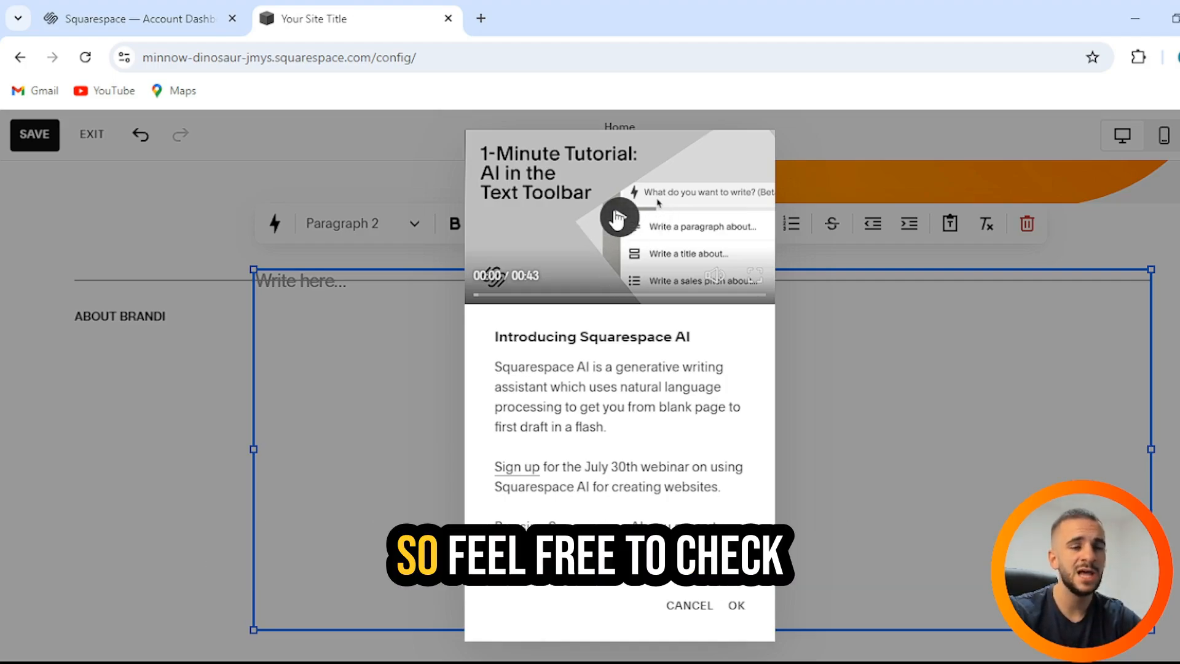
pyautogui.click(735, 605)
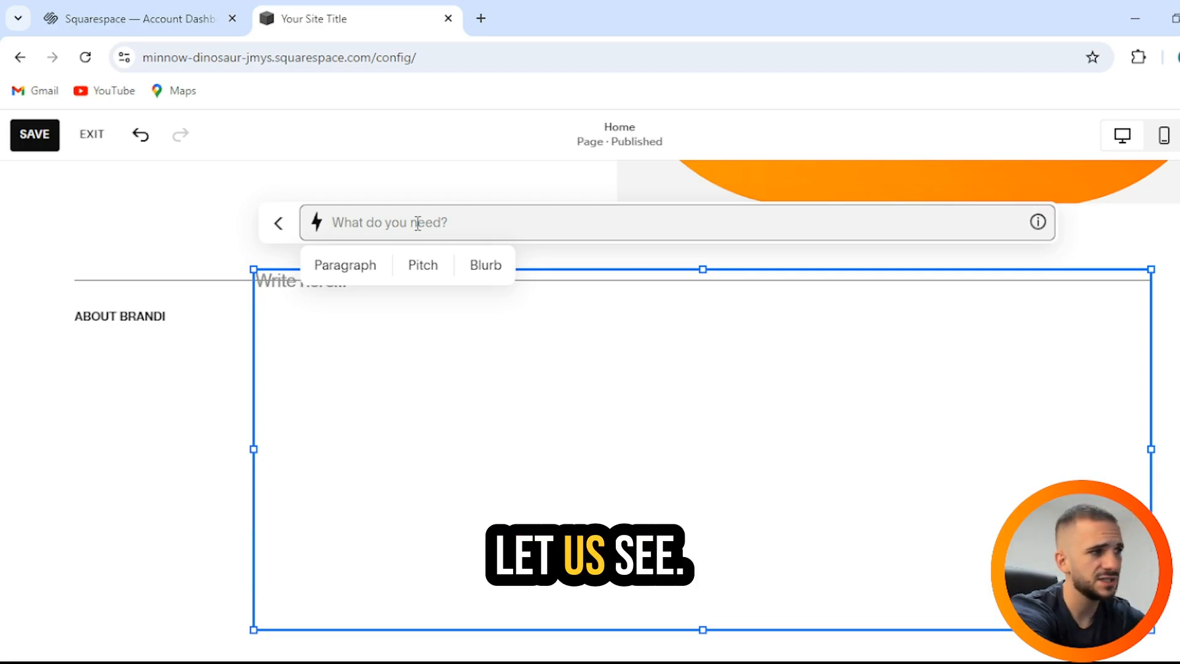
pyautogui.write('i a')
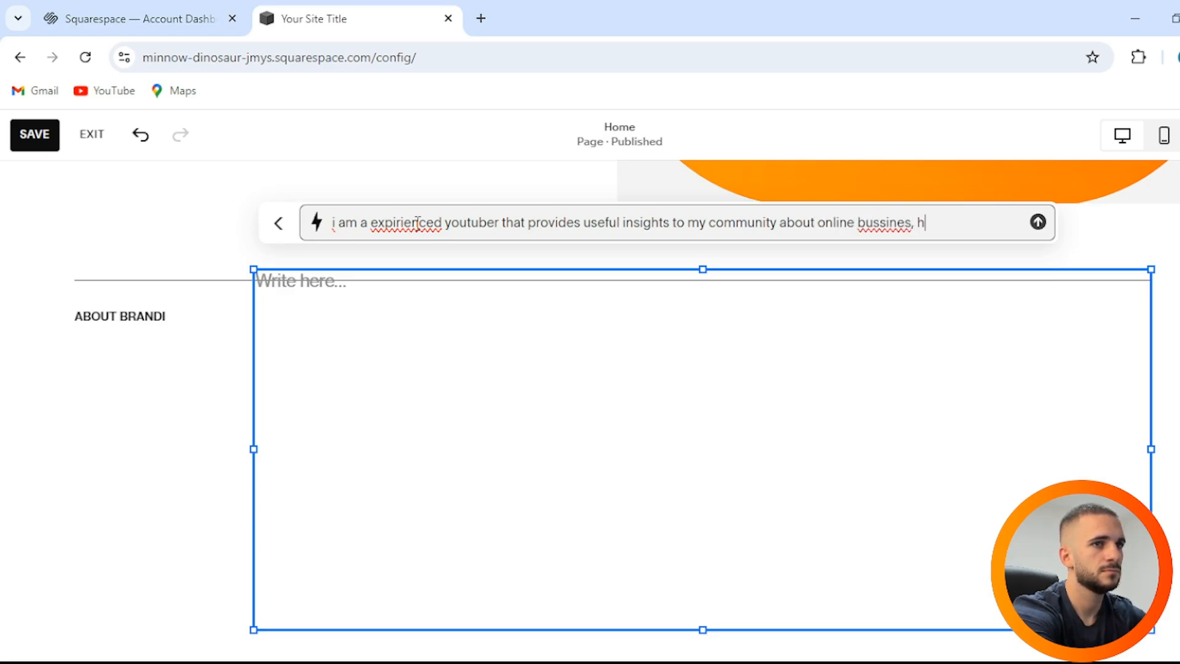
pyautogui.write('w to get started and how to grow your bussiness onl')
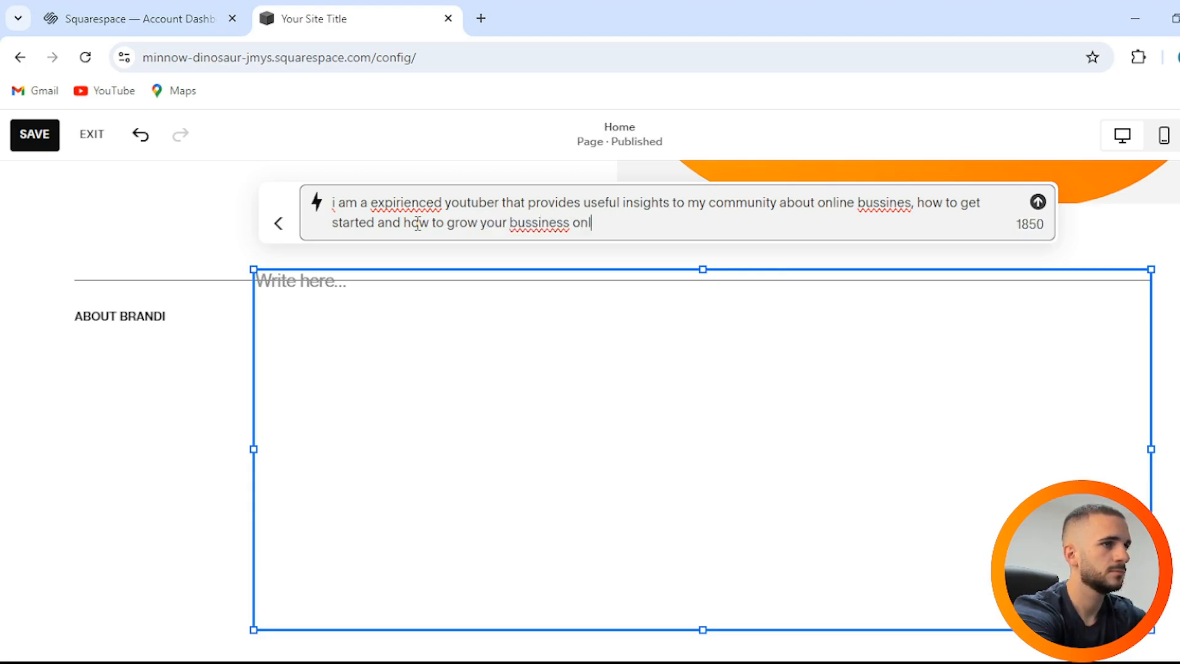
pyautogui.press('Return')
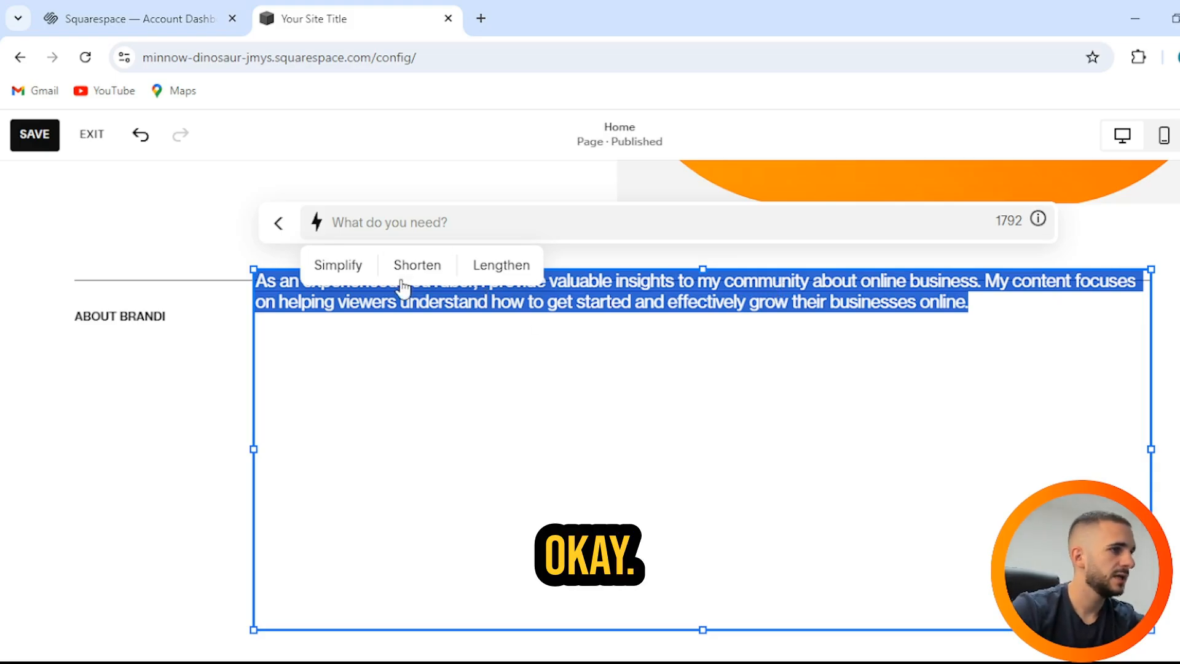
pyautogui.click(516, 265)
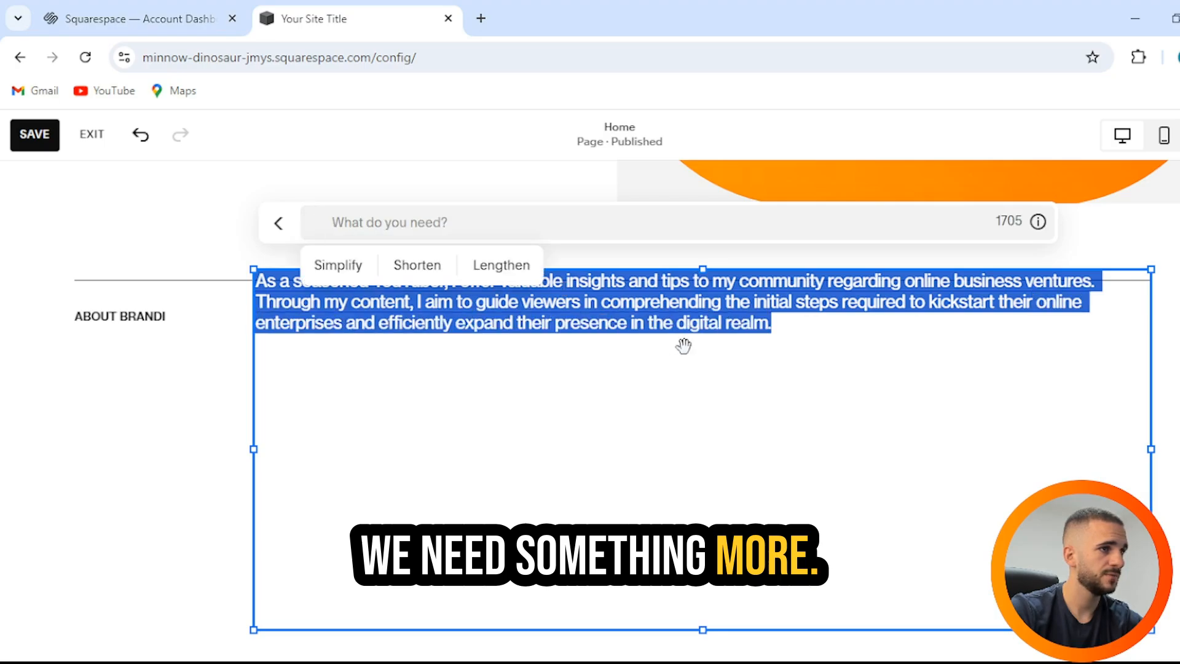
pyautogui.click(546, 341)
pyautogui.moveTo(1154, 633); pyautogui.dragTo(822, 368)
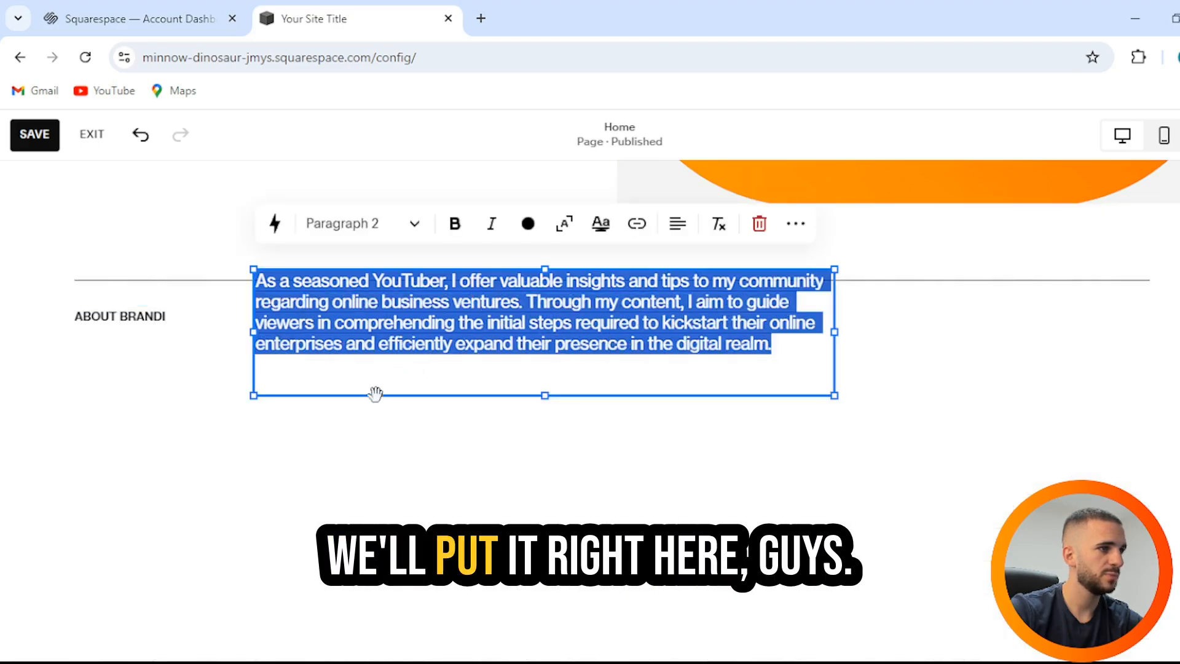
pyautogui.click(416, 469)
# Step: Move the bio under the About heading and add a large image block on the right
pyautogui.moveTo(300, 283); pyautogui.dragTo(114, 362)
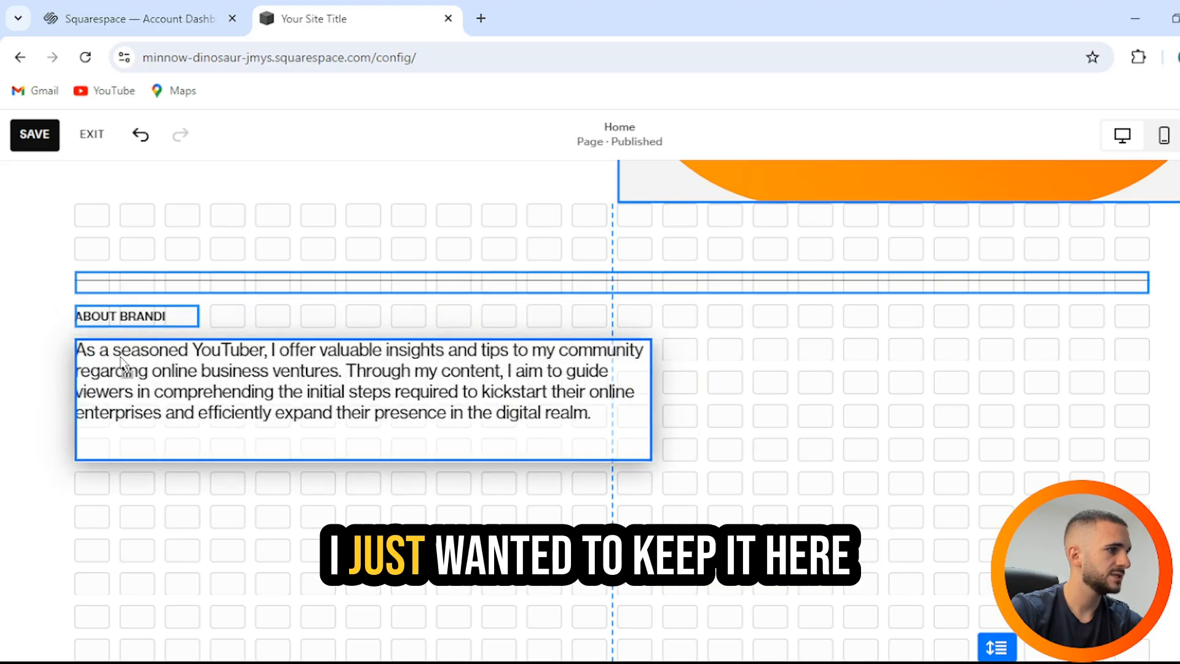
pyautogui.click(797, 366)
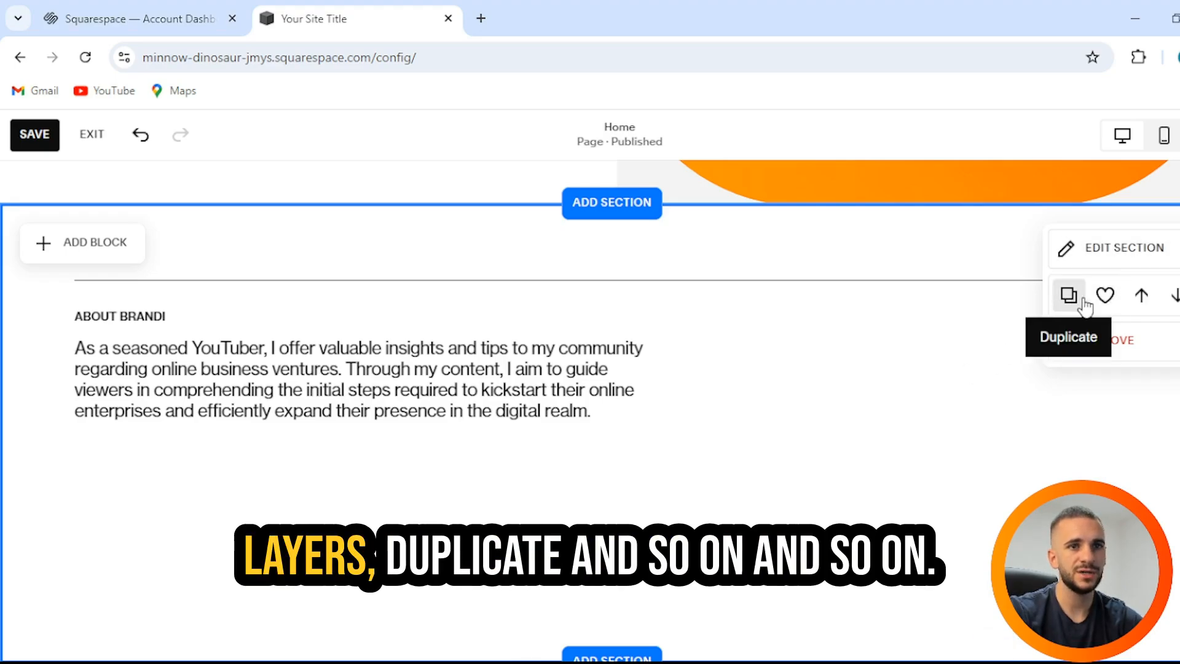
pyautogui.click(127, 256)
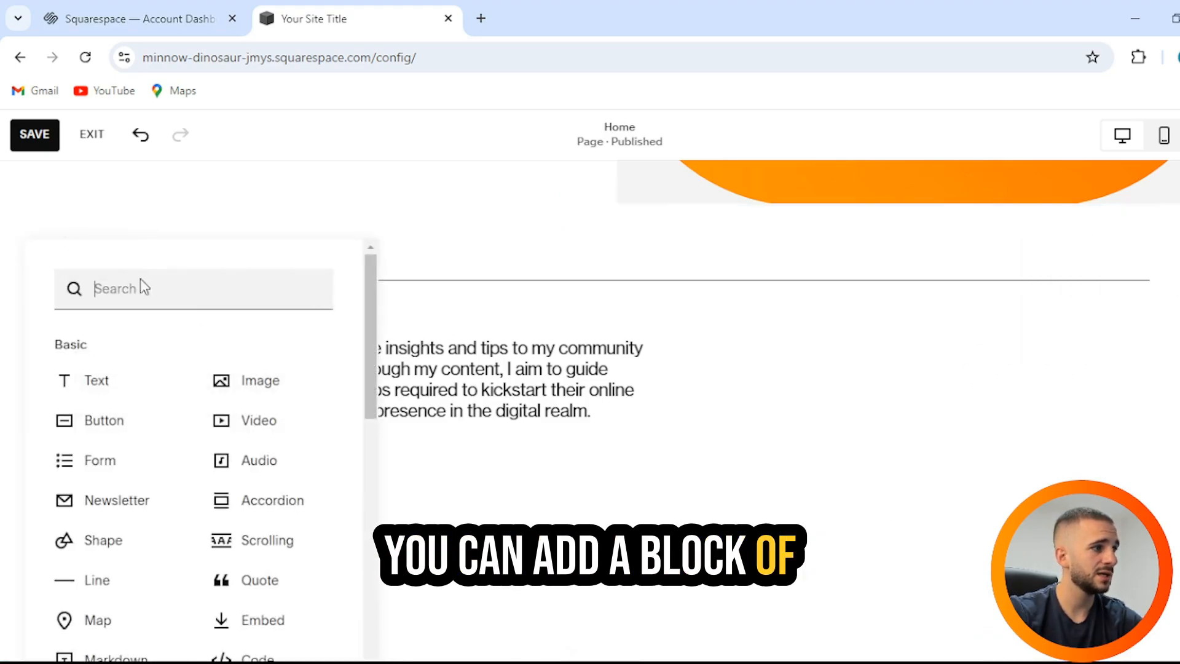
pyautogui.click(299, 393)
pyautogui.moveTo(271, 355); pyautogui.dragTo(1032, 410)
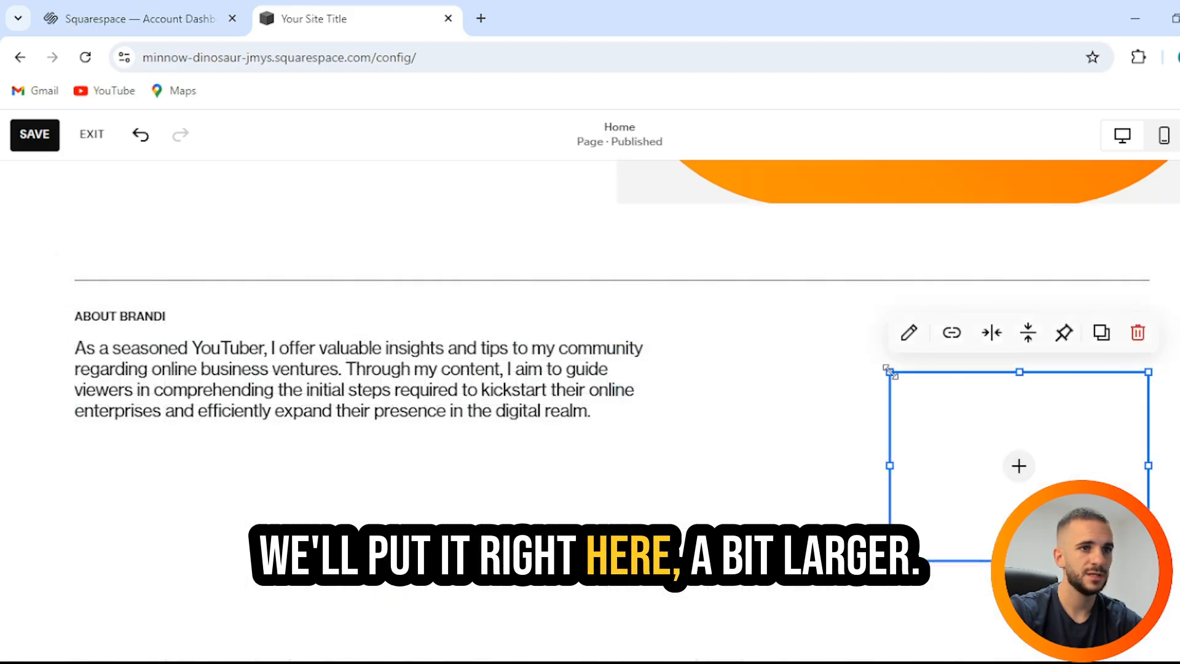
pyautogui.moveTo(888, 372); pyautogui.dragTo(666, 311)
pyautogui.moveTo(905, 560); pyautogui.dragTo(907, 643)
pyautogui.click(906, 650)
# Step: Fill the image block with the free Unsplash stock image of a pale sculpture
pyautogui.scroll(3, 666, 517)
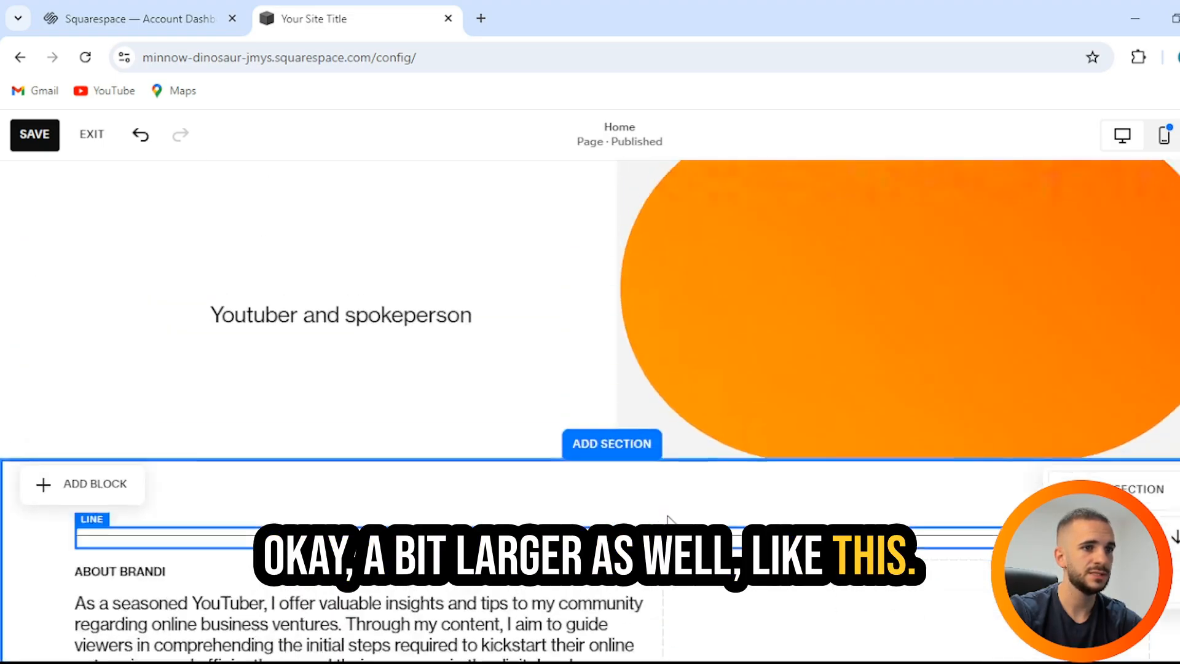
pyautogui.scroll(-6, 663, 514)
pyautogui.scroll(3, 663, 515)
pyautogui.click(928, 485)
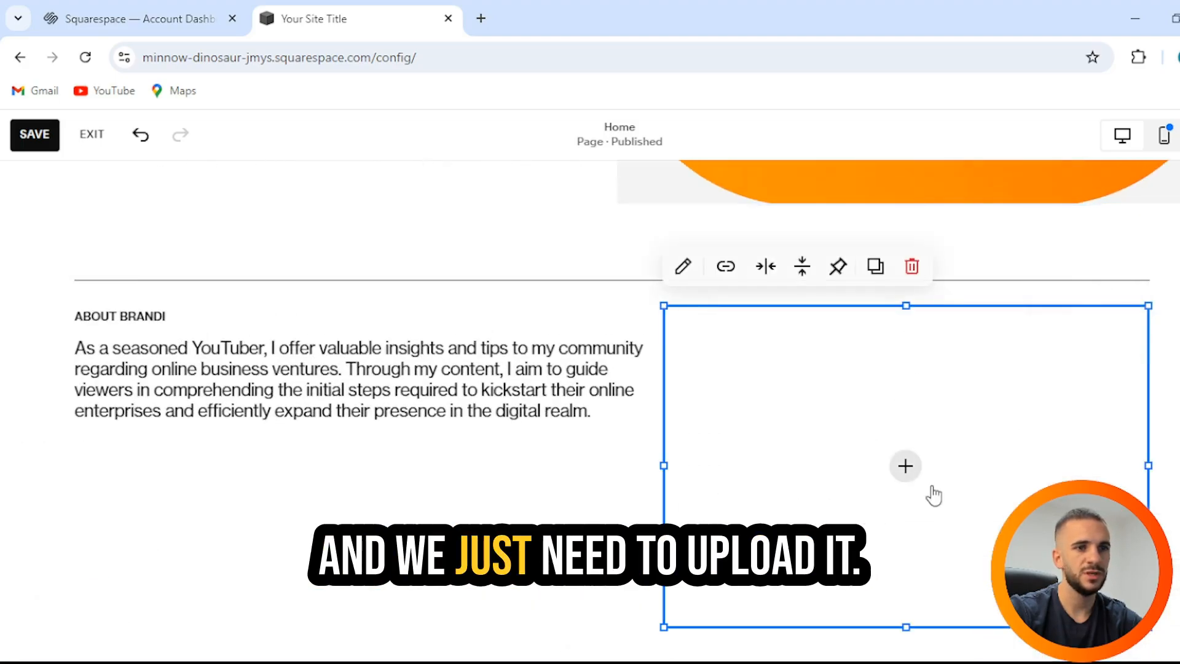
pyautogui.click(906, 469)
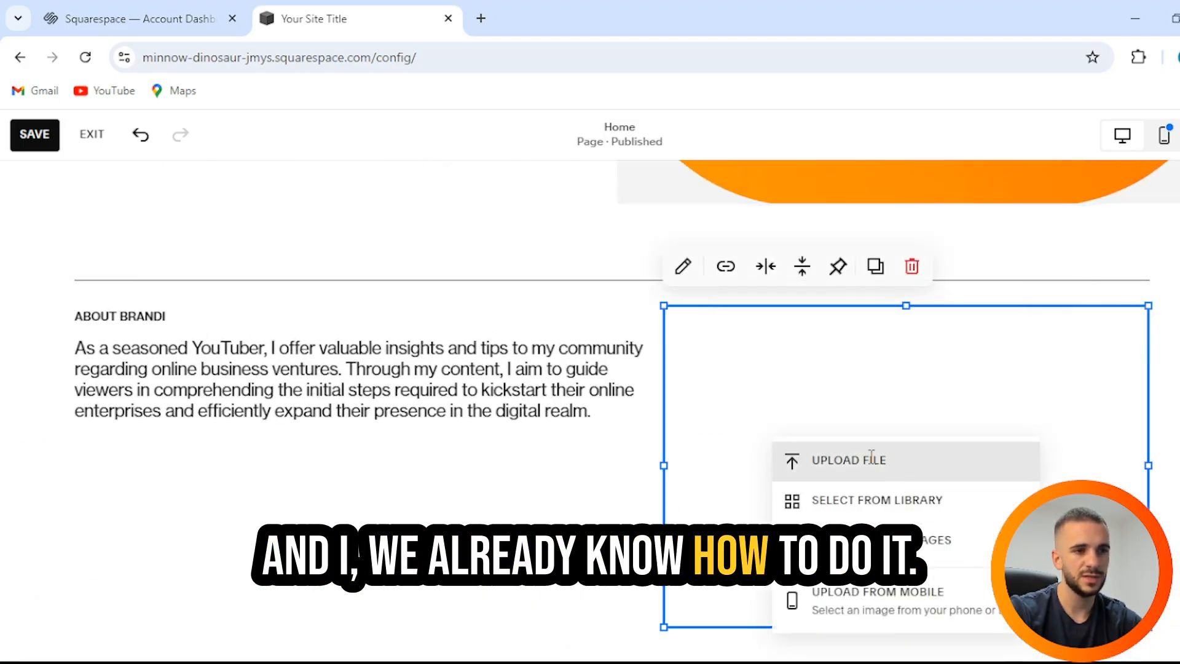
pyautogui.click(916, 558)
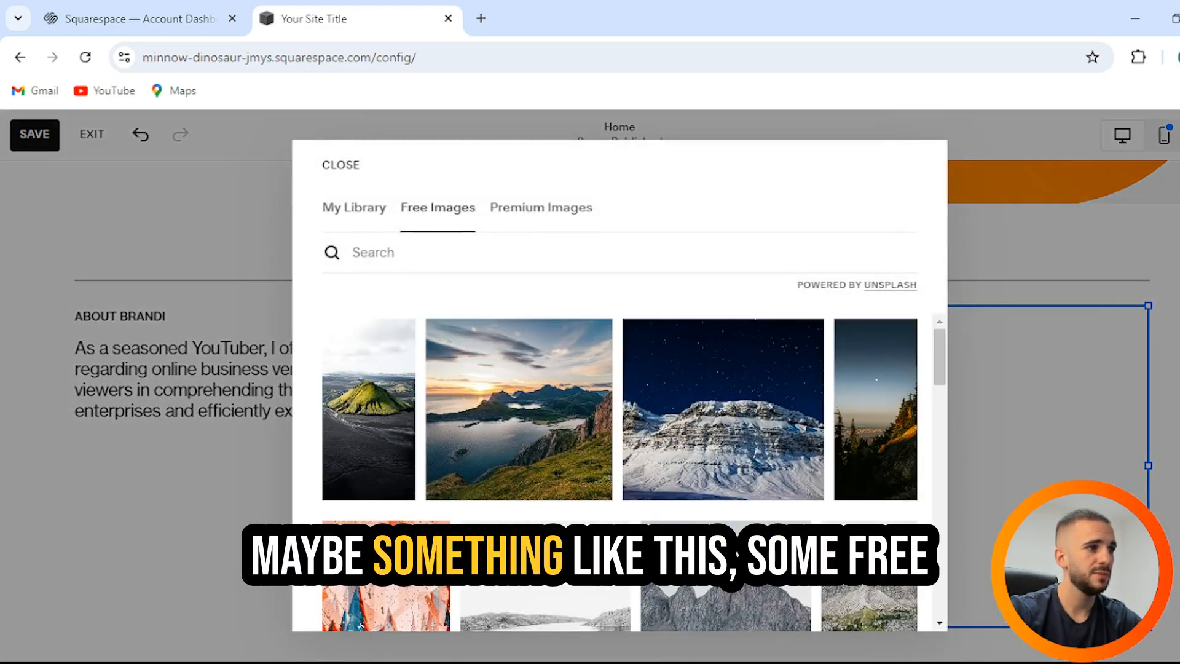
pyautogui.scroll(-8, 675, 455)
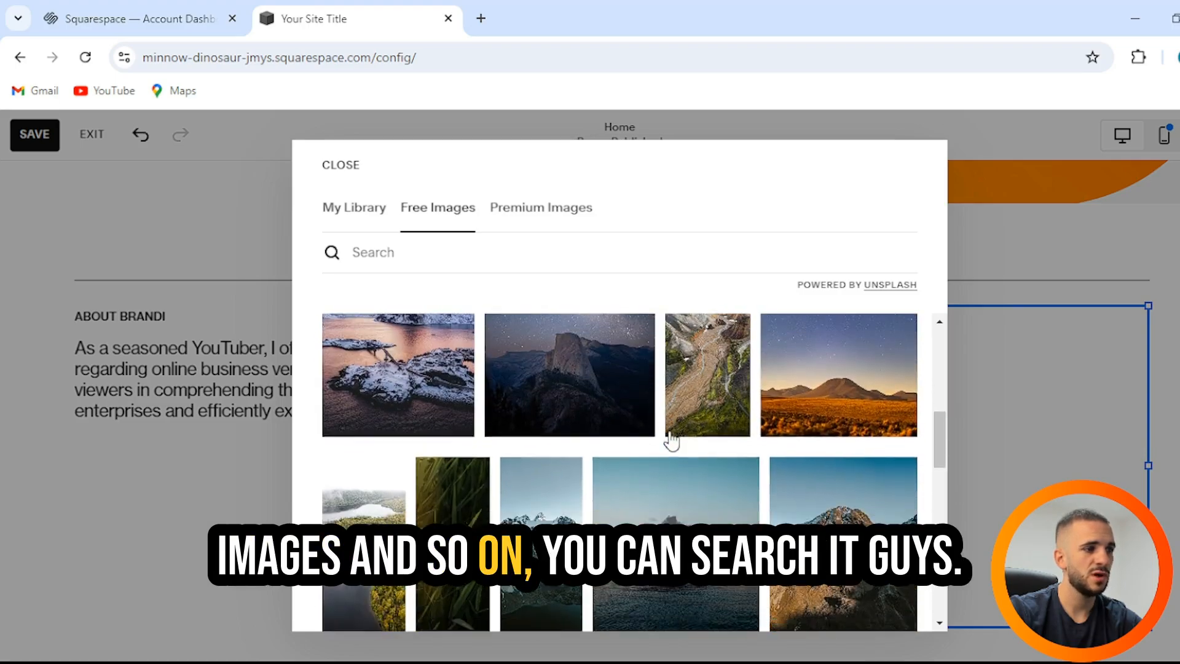
pyautogui.scroll(-4, 672, 440)
pyautogui.scroll(-4, 631, 376)
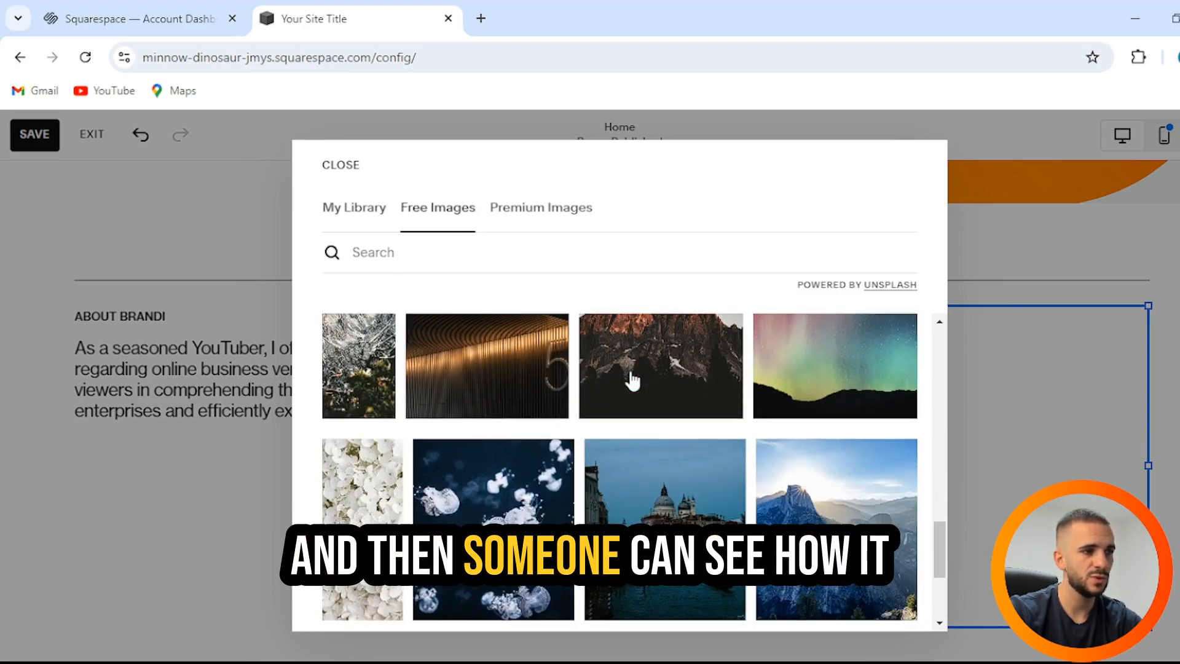
pyautogui.scroll(3, 631, 376)
pyautogui.click(633, 393)
pyautogui.click(532, 510)
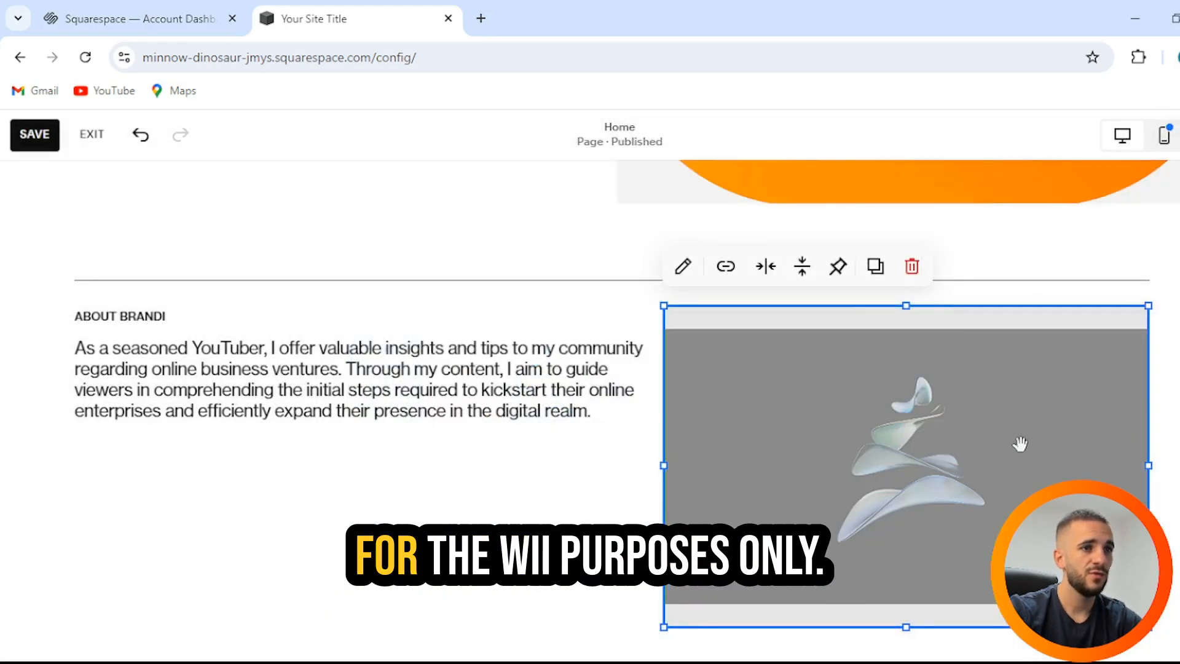
pyautogui.click(479, 511)
# Step: Retype the lowercase end of the owner's first name in the About heading in capitals
pyautogui.scroll(-3, 693, 476)
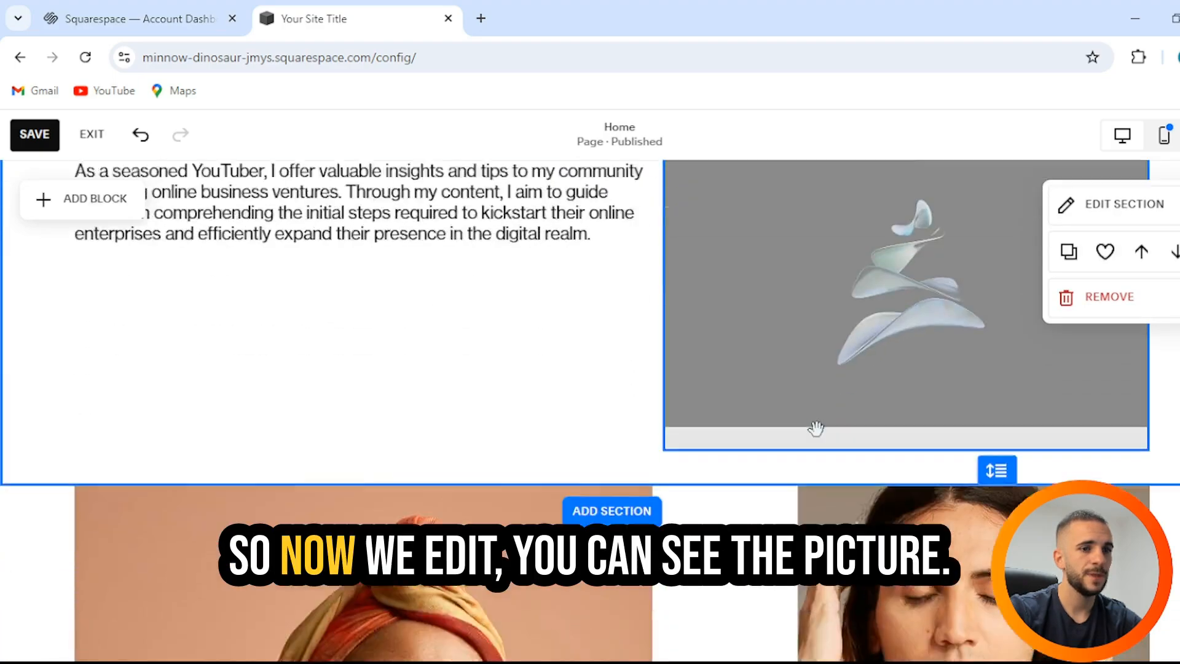
pyautogui.scroll(3, 798, 430)
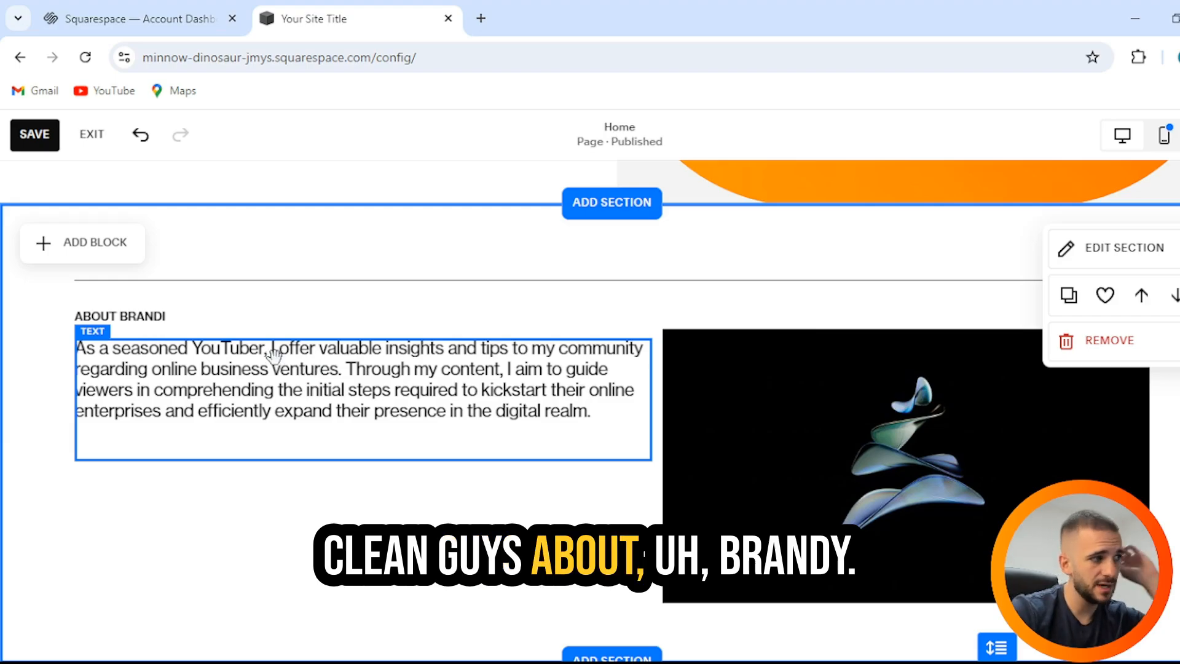
pyautogui.click(163, 318)
pyautogui.click(164, 317)
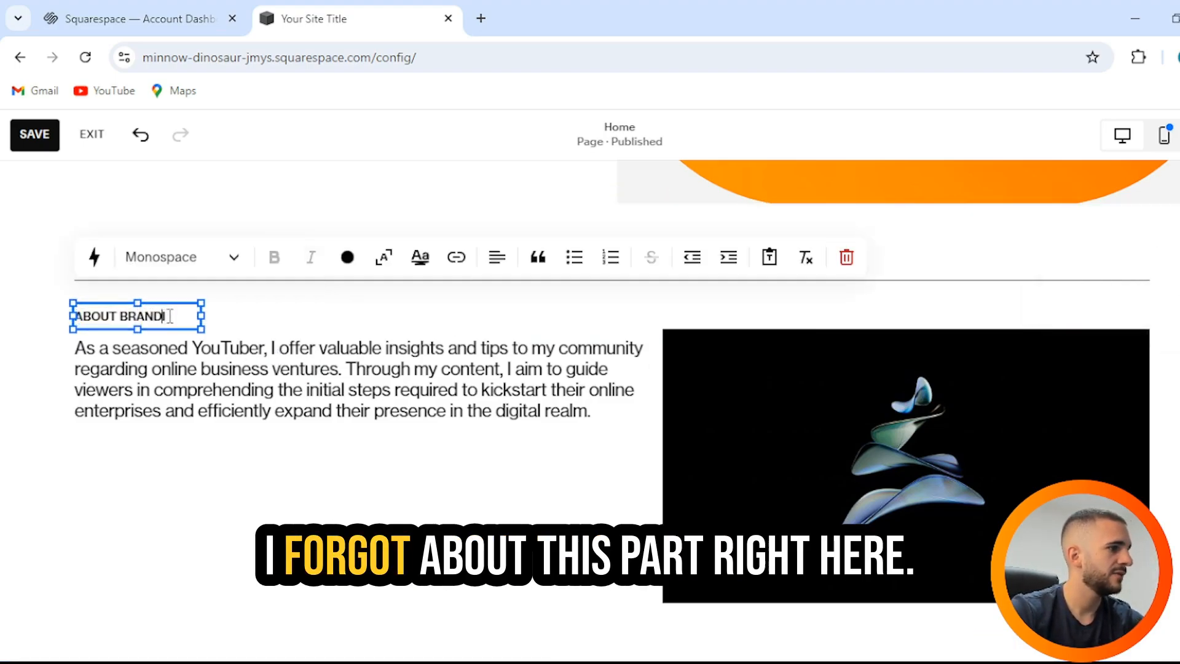
pyautogui.moveTo(163, 317)
pyautogui.mouseDown()
pyautogui.moveTo(154, 316)
pyautogui.moveTo(174, 321)
pyautogui.moveTo(161, 316)
pyautogui.mouseUp()
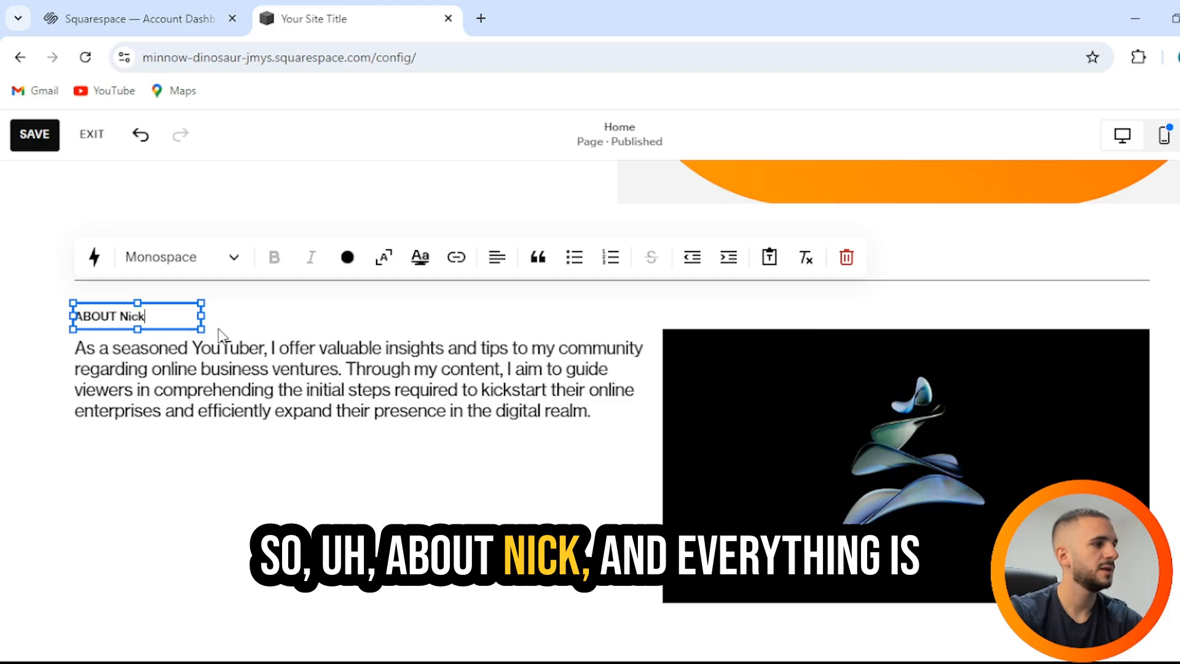
pyautogui.press('BackSpace')
pyautogui.press('BackSpace')
pyautogui.press('BackSpace')
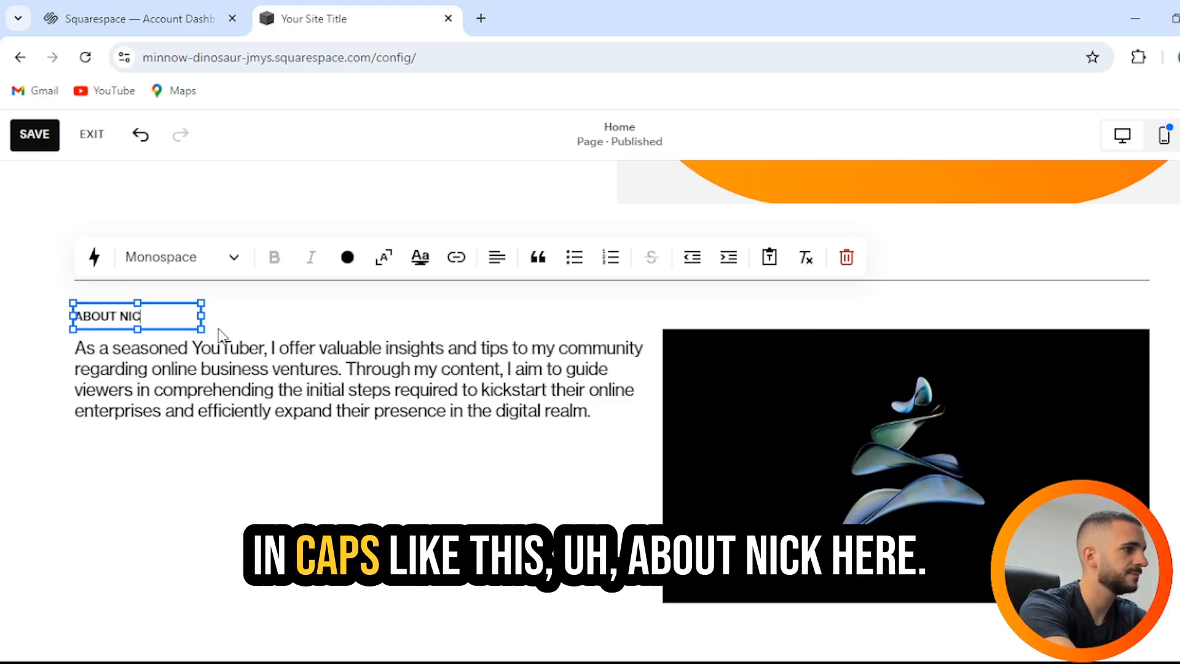
pyautogui.click(249, 304)
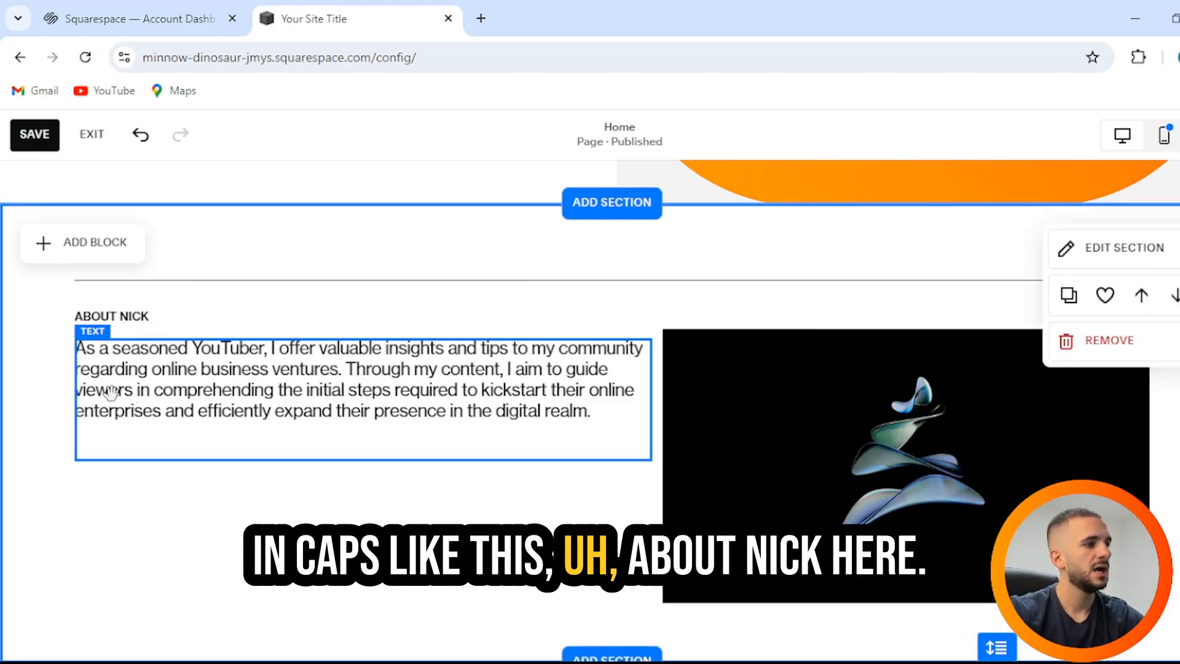
# Step: Remove the two-portrait gallery section from the home page
pyautogui.scroll(-7, 1035, 430)
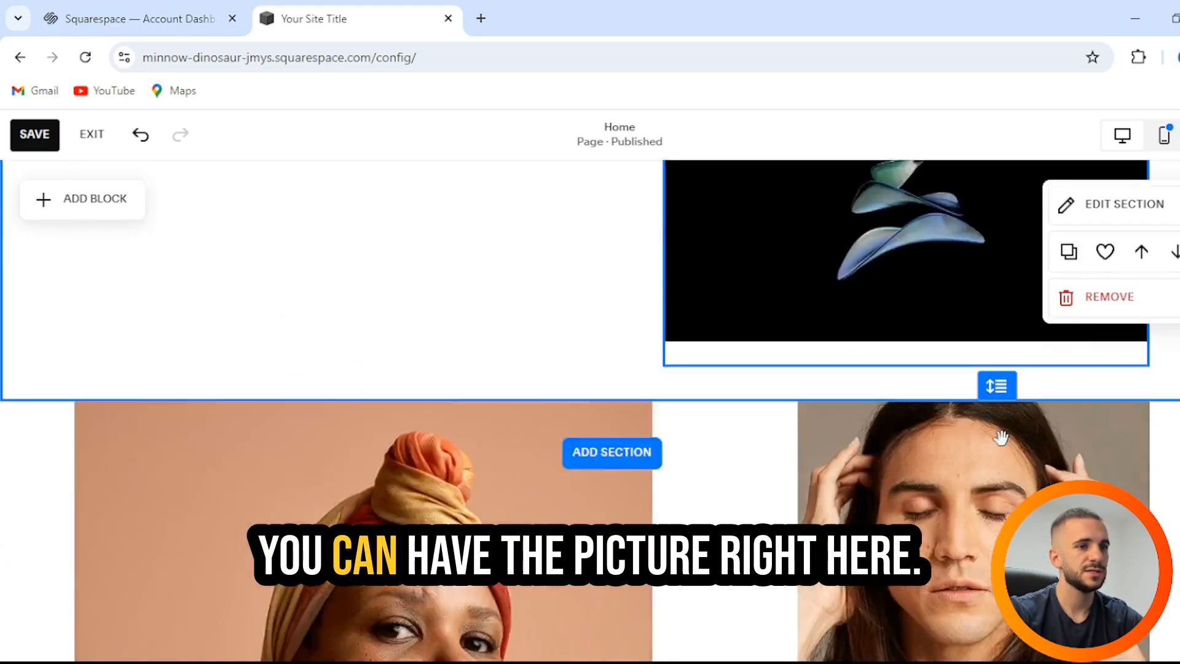
pyautogui.scroll(3, 851, 402)
pyautogui.scroll(-4, 891, 387)
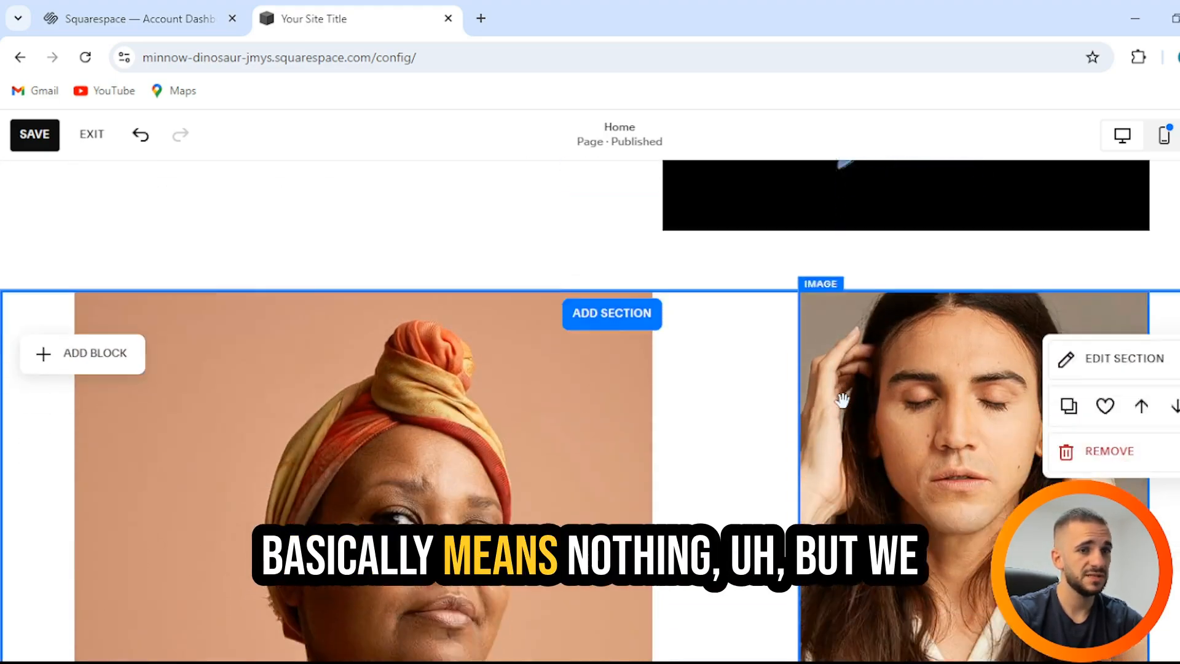
pyautogui.click(1075, 297)
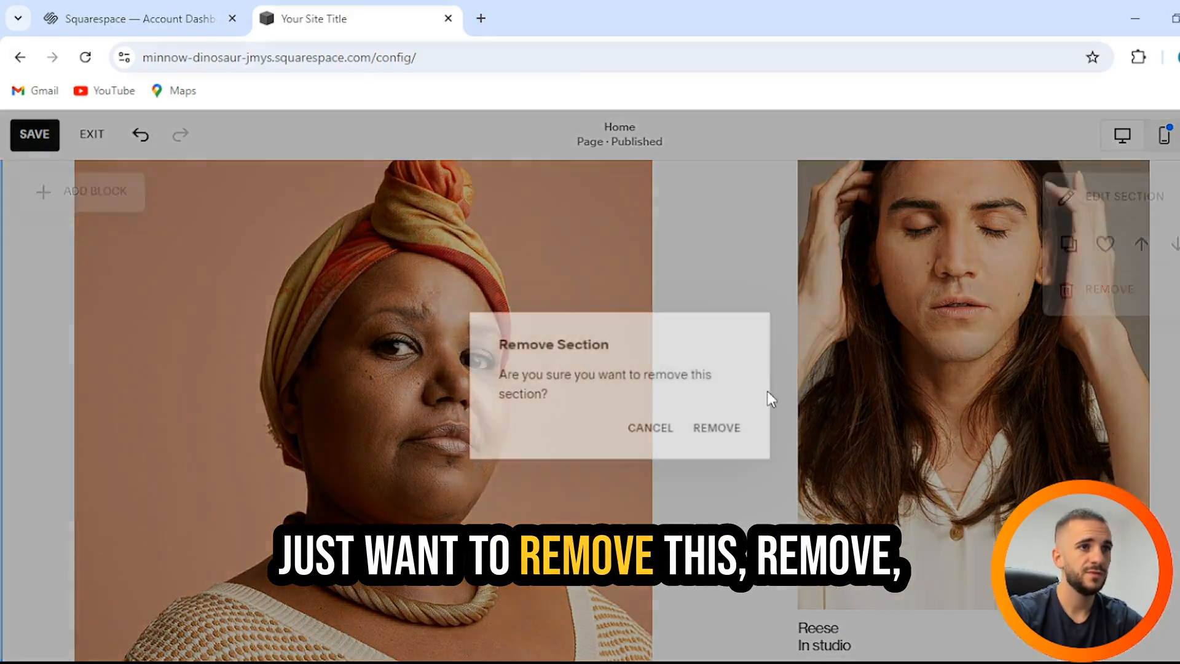
pyautogui.click(704, 434)
# Step: Remove the Philosophy section
pyautogui.scroll(4, 611, 403)
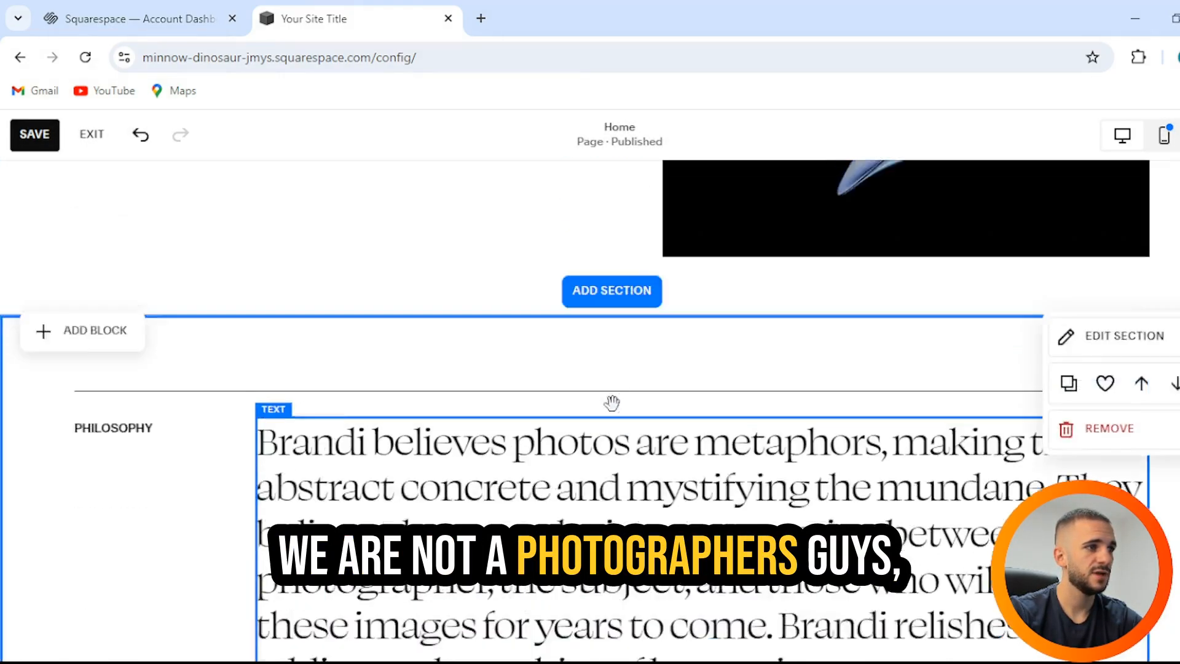
pyautogui.scroll(-1, 267, 436)
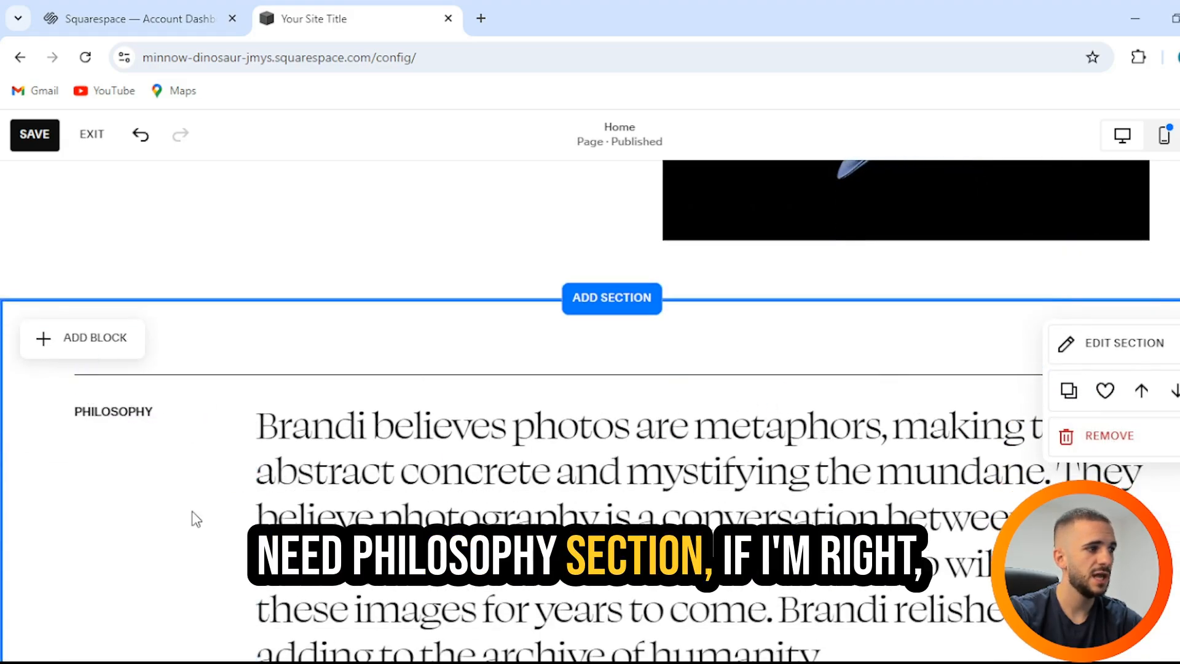
pyautogui.click(1088, 449)
pyautogui.click(703, 439)
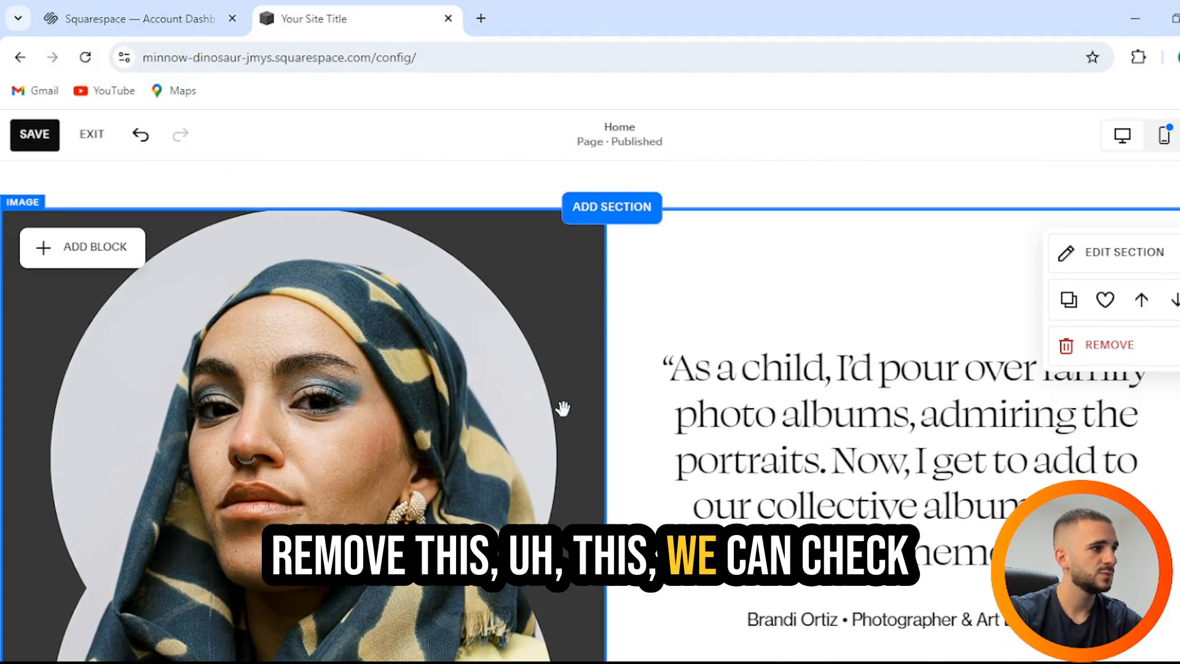
# Step: Remove the circular-portrait quote section so the yellow banner follows
pyautogui.scroll(-5, 563, 409)
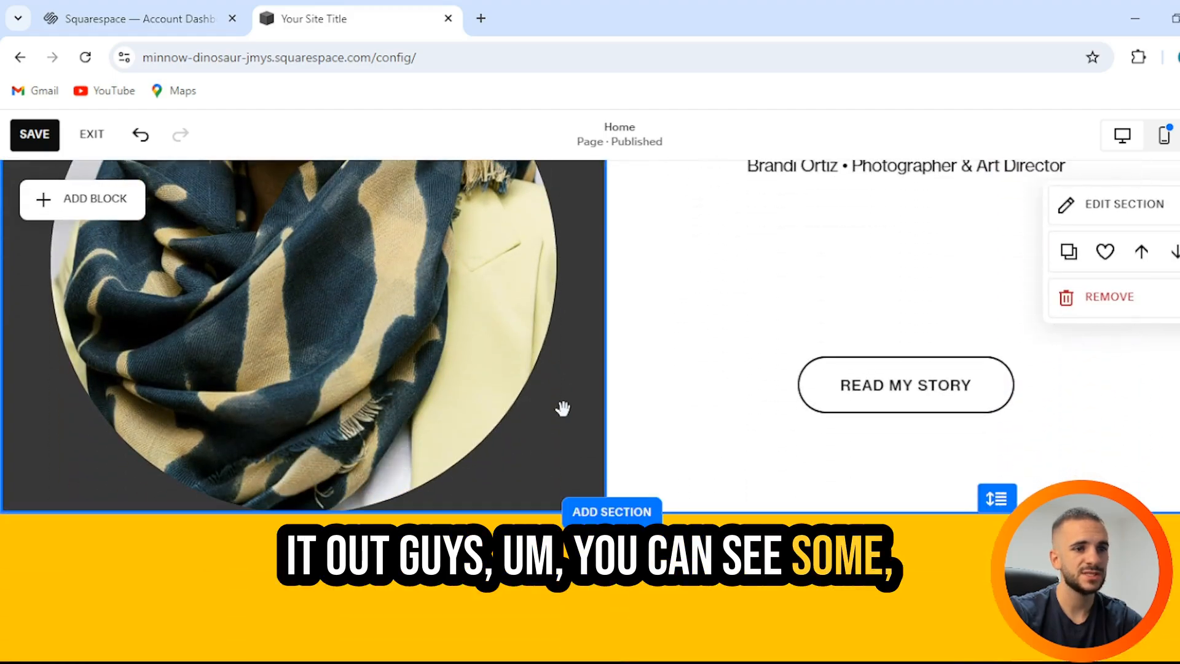
pyautogui.scroll(4, 562, 408)
pyautogui.scroll(2, 562, 409)
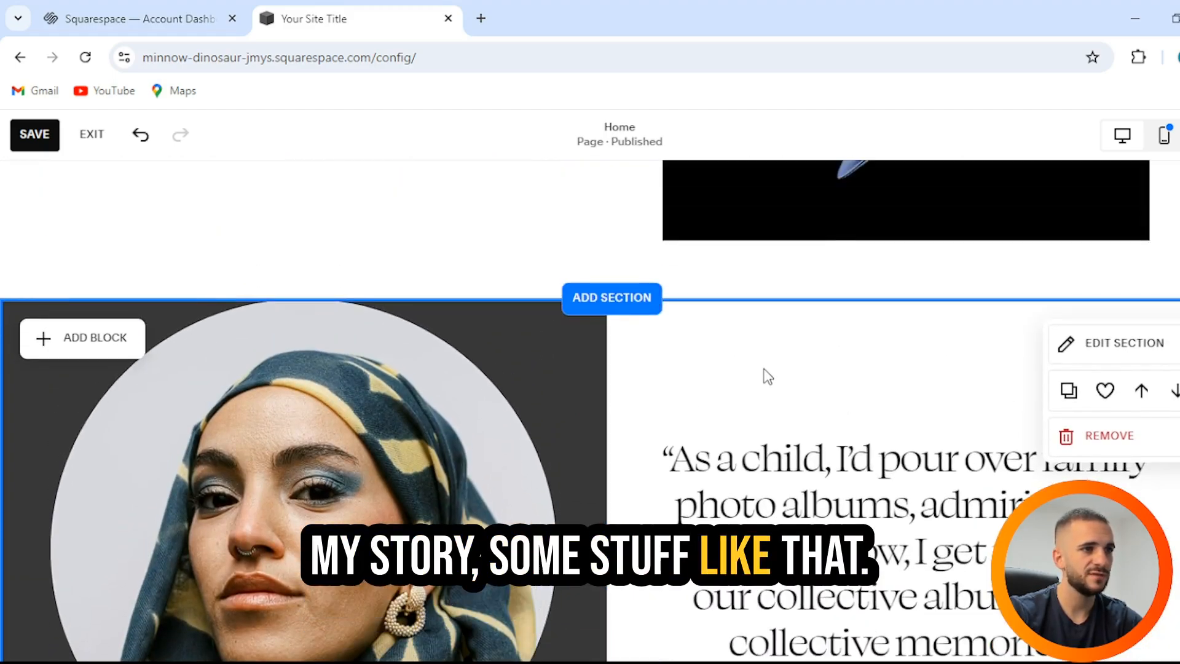
pyautogui.click(1058, 436)
pyautogui.click(735, 430)
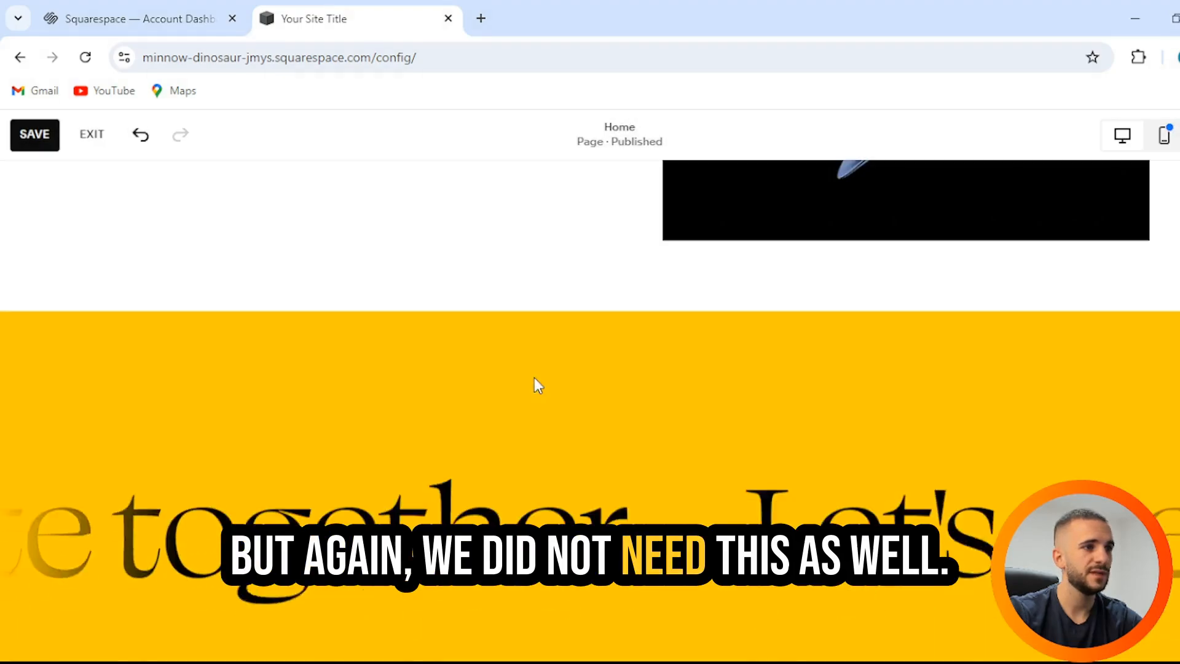
pyautogui.scroll(-10, 618, 424)
pyautogui.scroll(14, 617, 424)
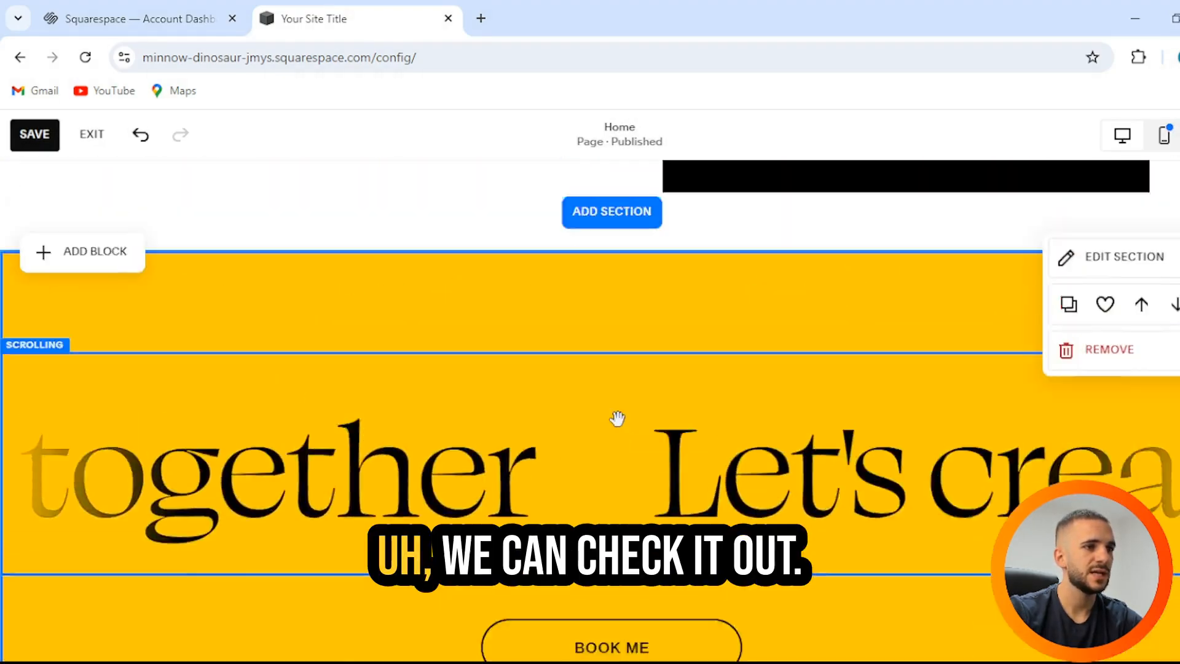
# Step: Insert a blank section between the About section and the yellow 'Let's create together' banner
pyautogui.click(611, 575)
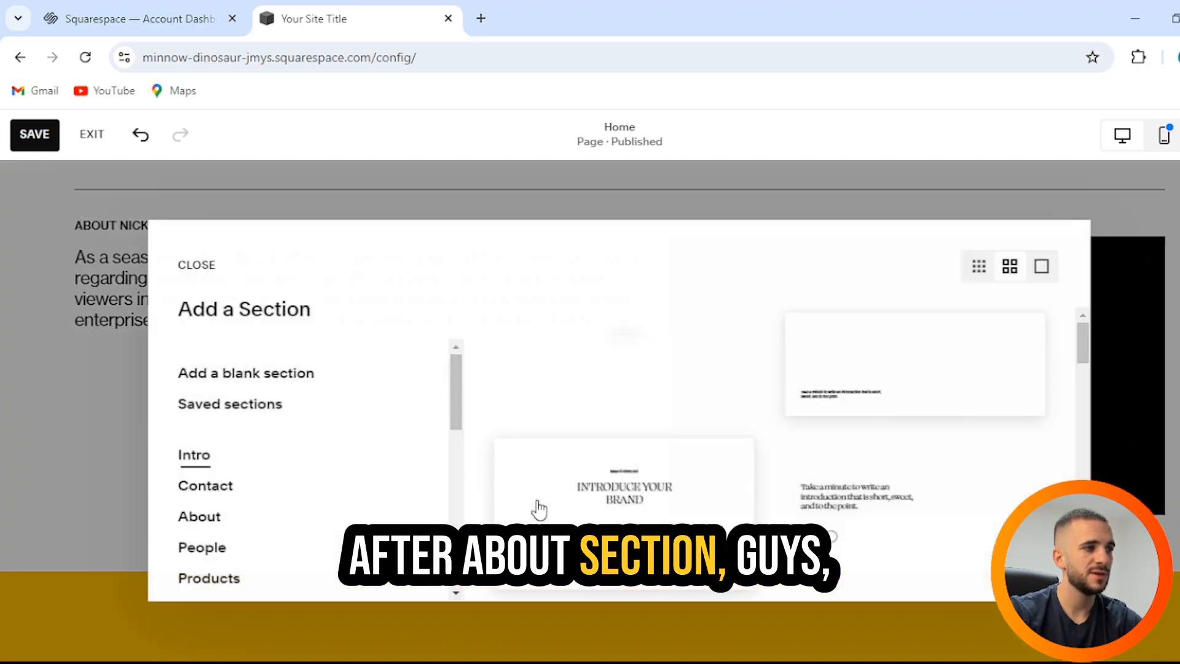
pyautogui.scroll(-2, 282, 460)
pyautogui.scroll(-2, 234, 424)
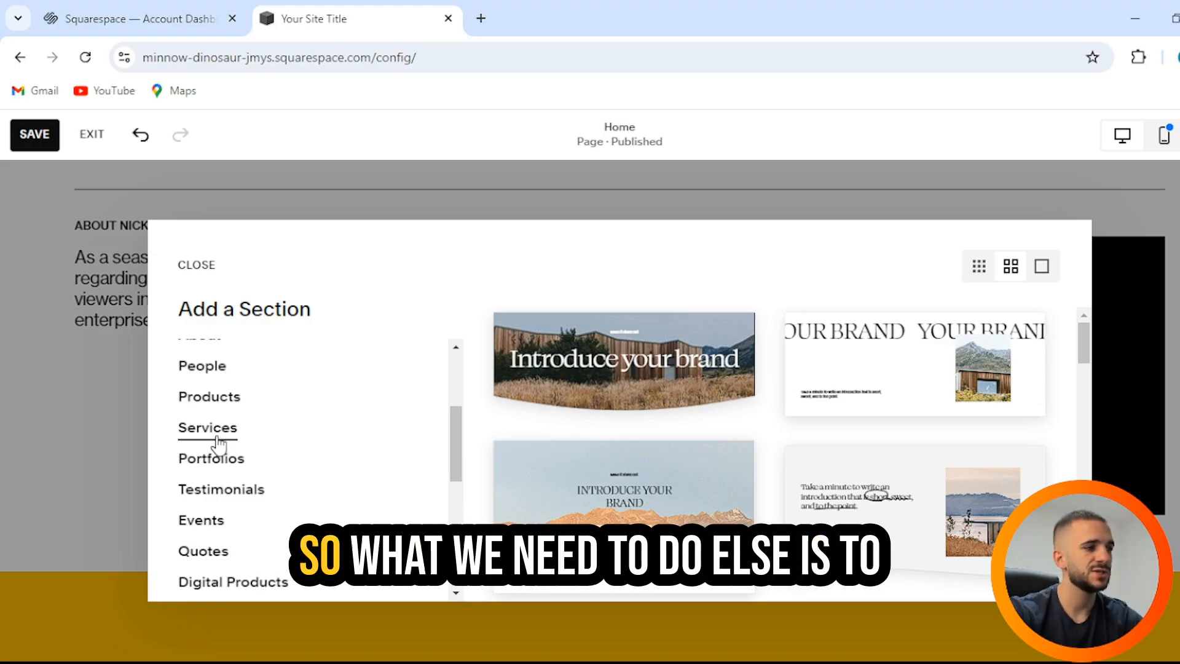
pyautogui.scroll(-3, 218, 442)
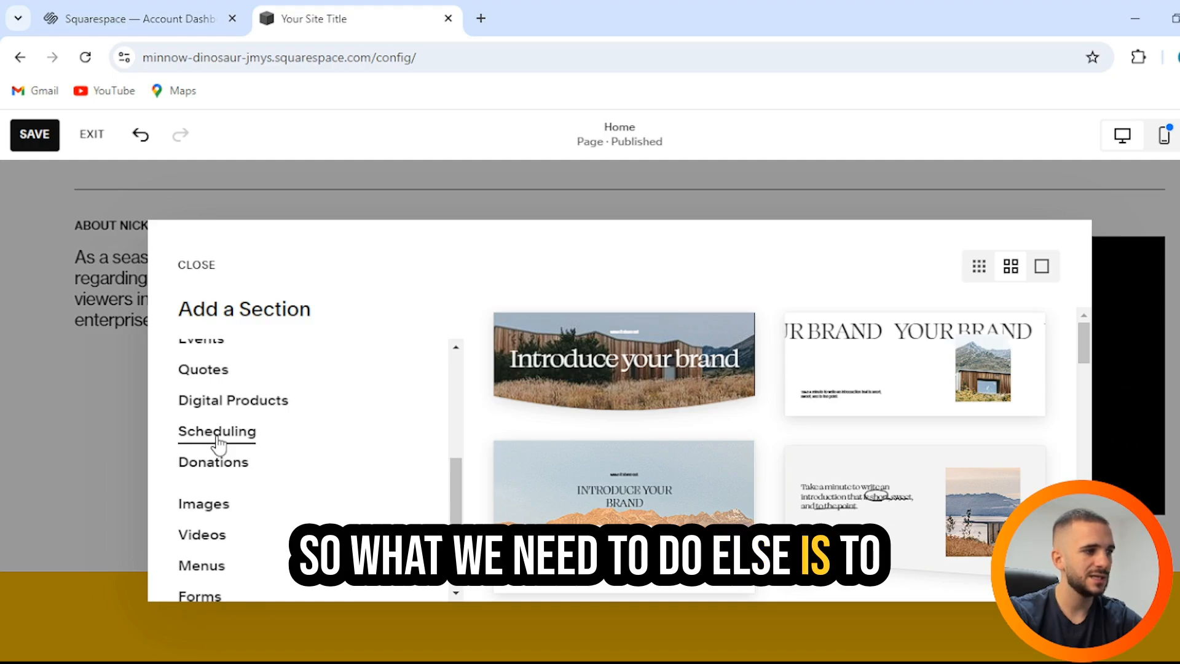
pyautogui.scroll(5, 218, 442)
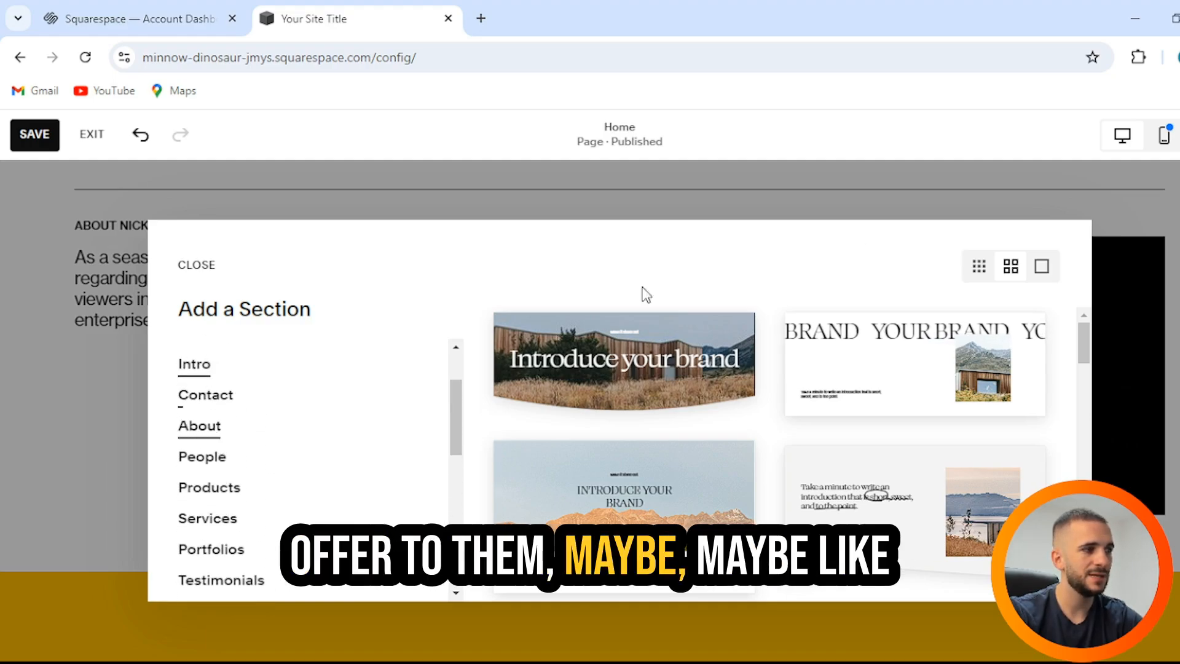
pyautogui.click(809, 187)
pyautogui.scroll(-3, 707, 381)
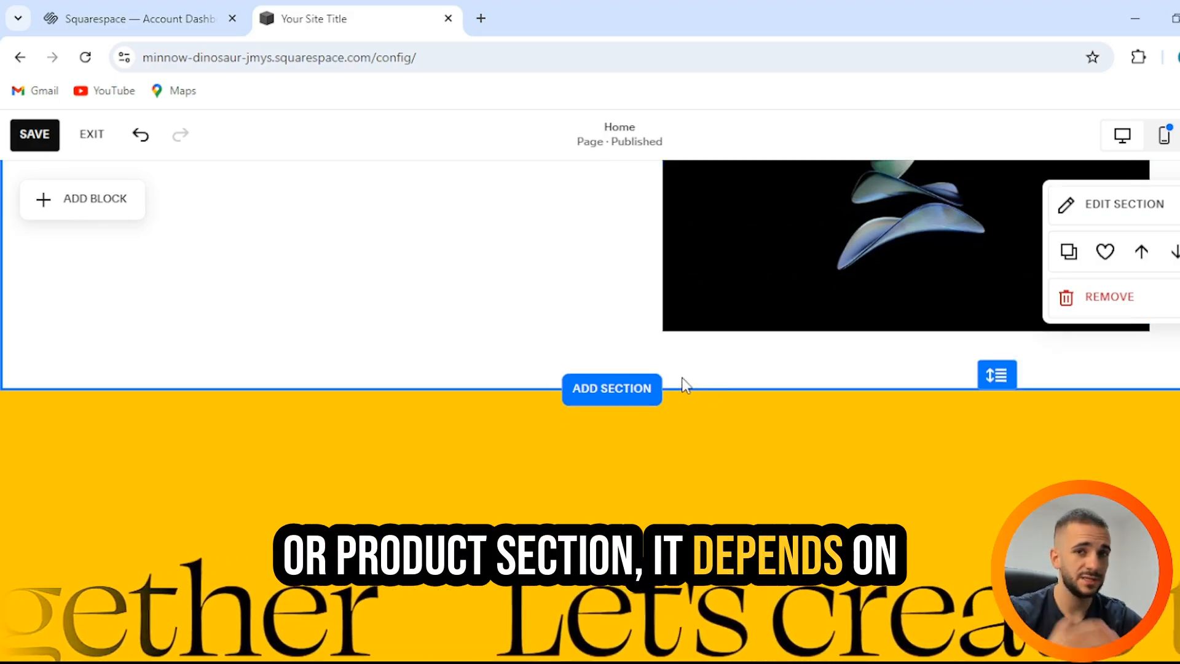
pyautogui.click(628, 390)
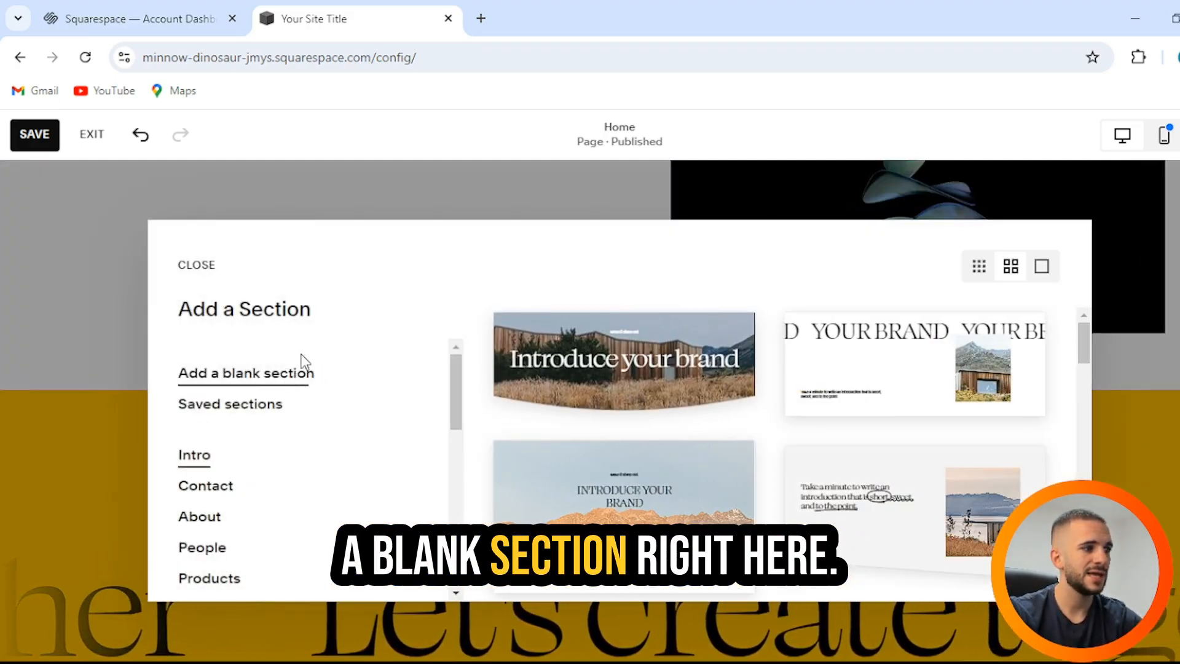
pyautogui.click(301, 369)
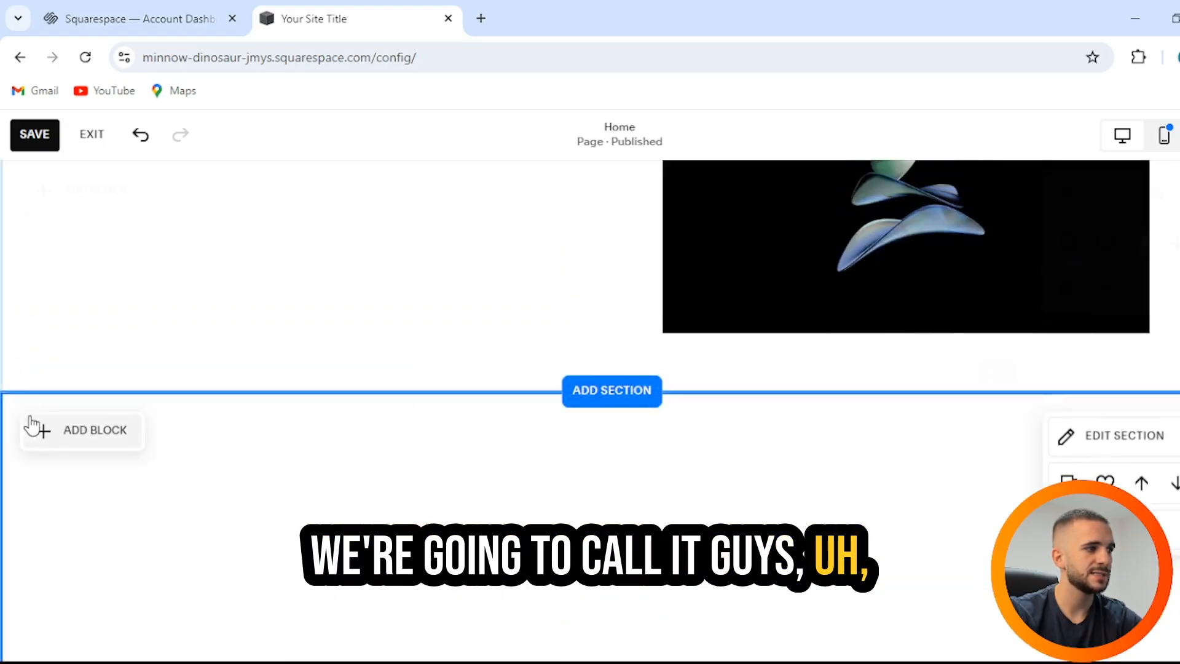
# Step: Add a text block to the blank section and write RECENT WORK in capitals
pyautogui.click(105, 432)
pyautogui.scroll(-3, 221, 435)
pyautogui.scroll(2, 126, 441)
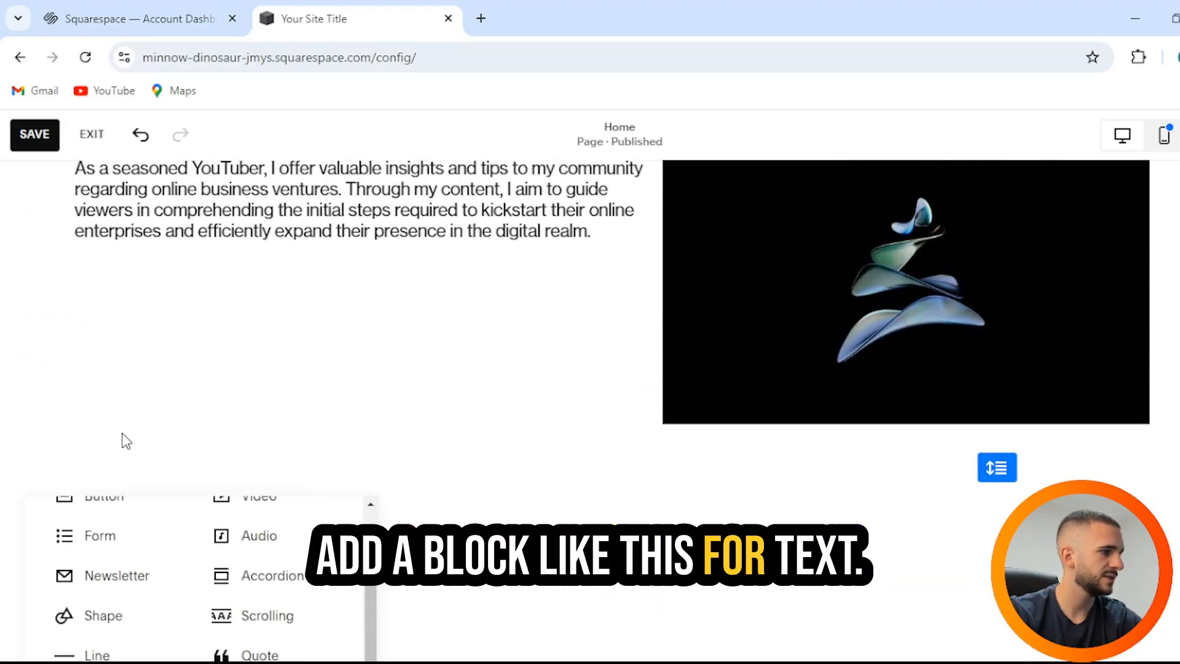
pyautogui.scroll(-4, 443, 448)
pyautogui.scroll(3, 205, 395)
pyautogui.click(87, 377)
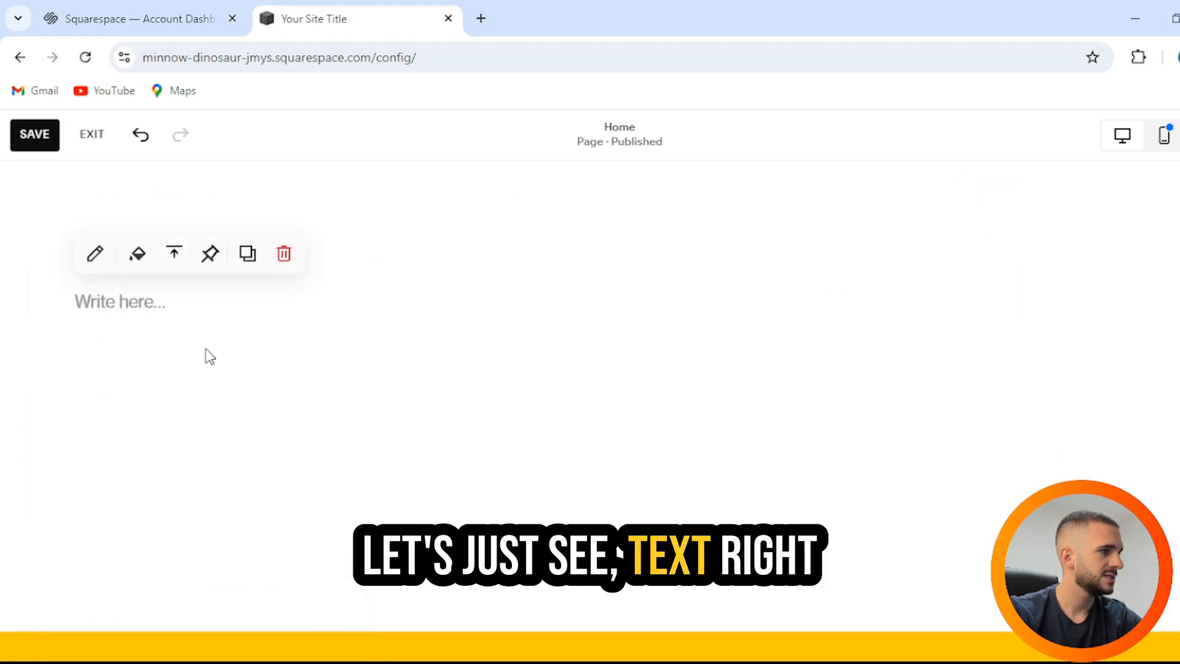
pyautogui.click(186, 316)
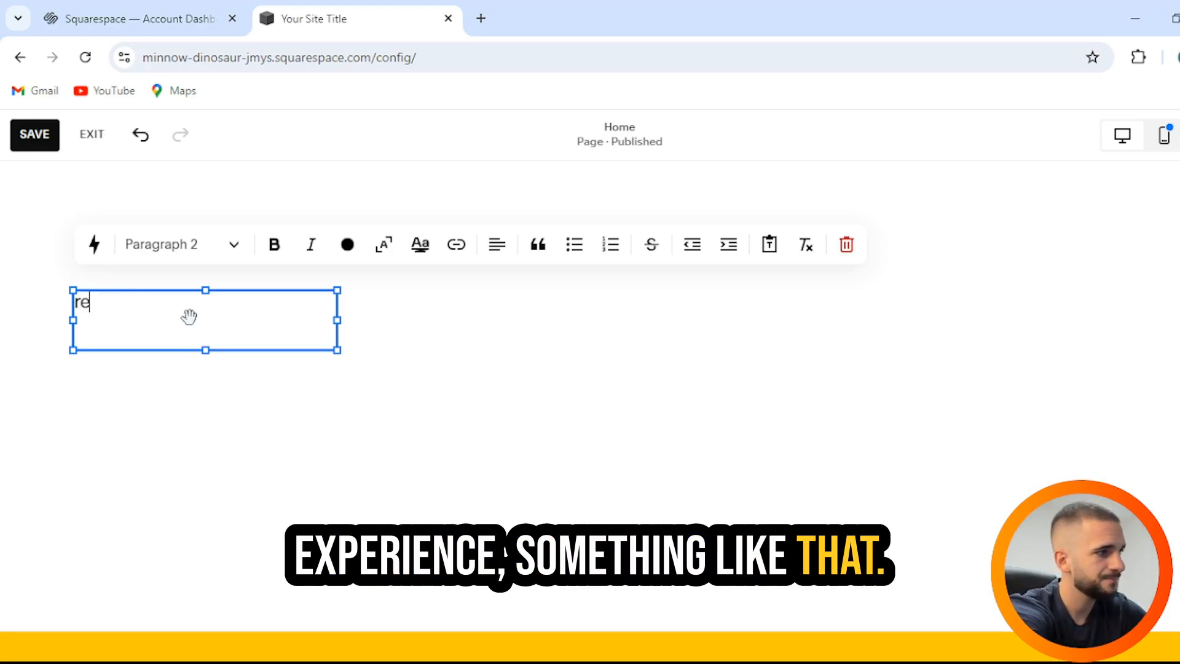
pyautogui.press('BackSpace')
pyautogui.press('BackSpace')
pyautogui.write('RE')
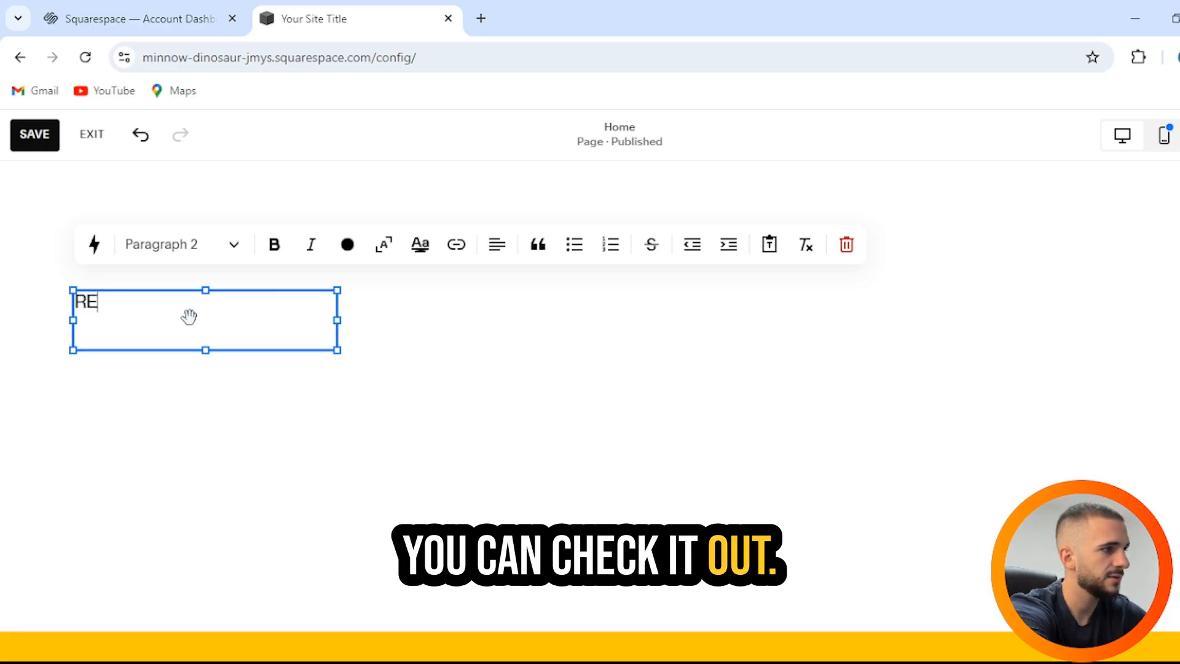
pyautogui.write('CENT WORK')
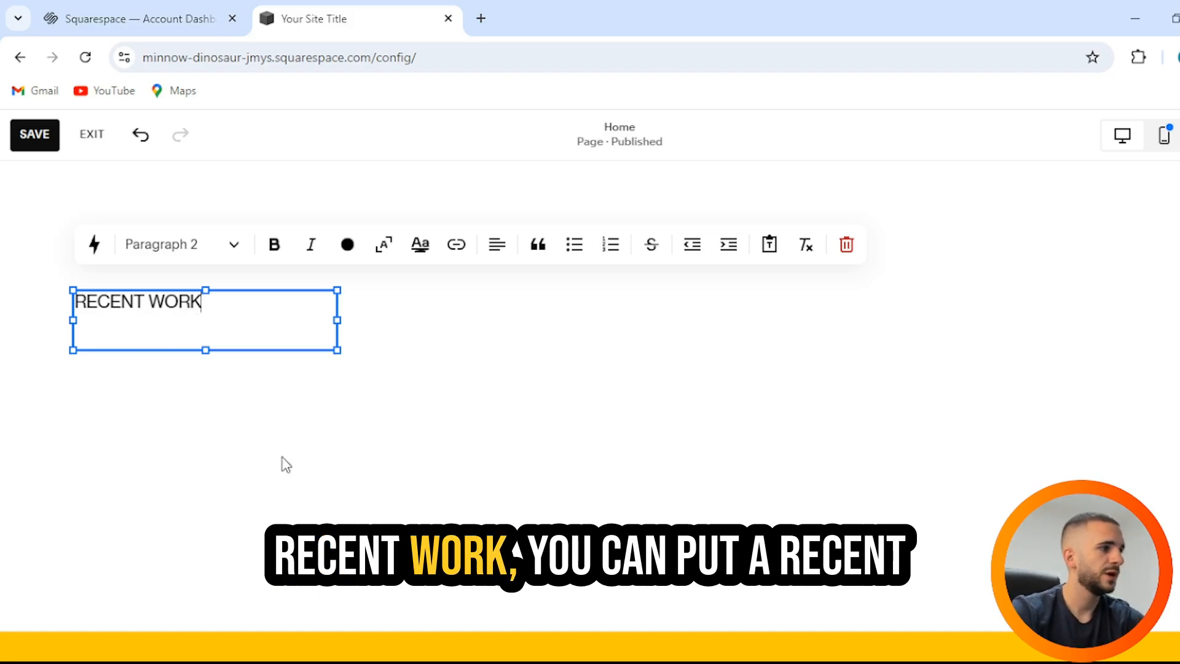
pyautogui.click(279, 454)
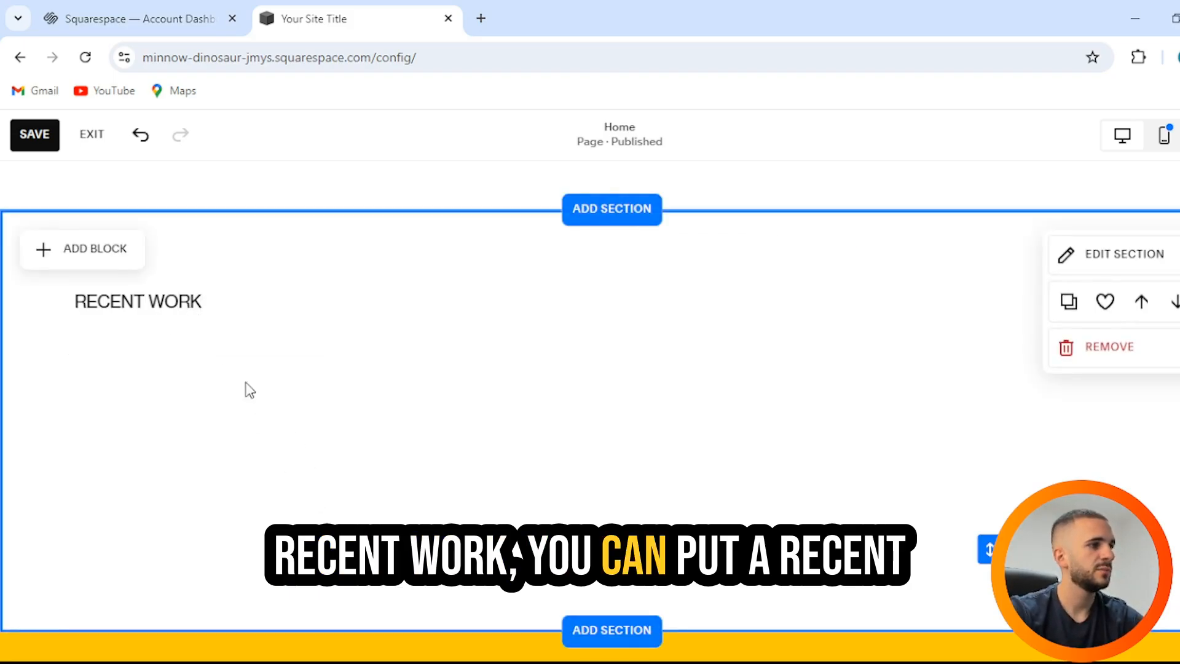
# Step: Move the RECENT WORK block to the middle of the section and center-align its text
pyautogui.moveTo(162, 305); pyautogui.dragTo(624, 444)
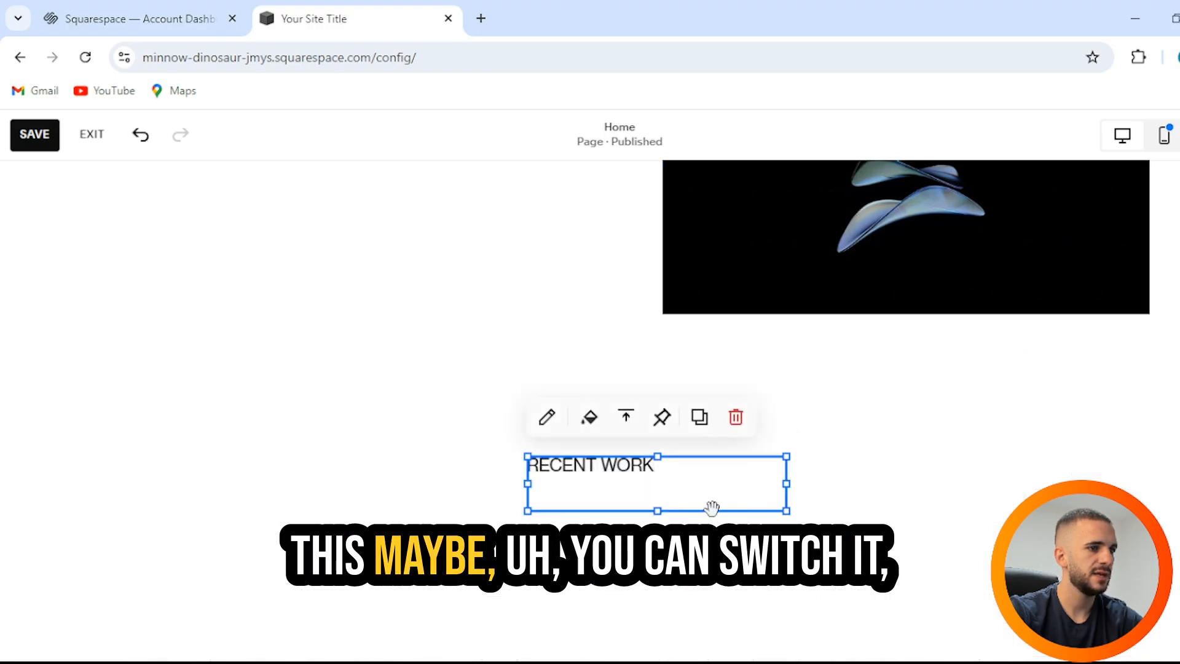
pyautogui.click(639, 467)
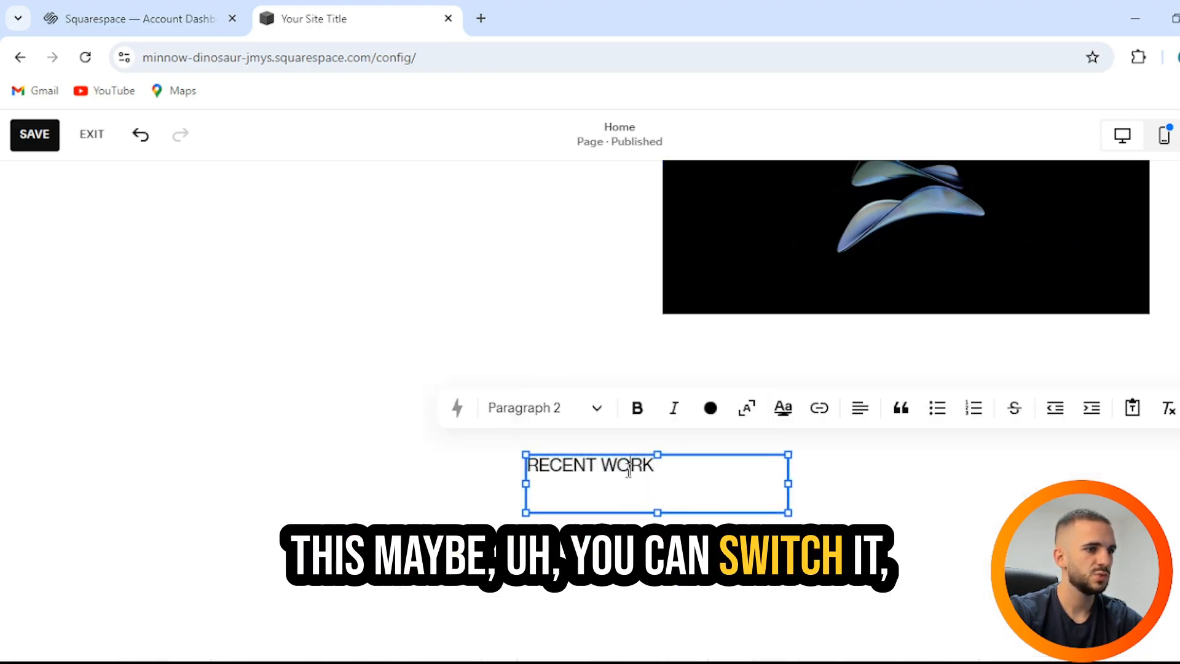
pyautogui.click(870, 421)
pyautogui.click(871, 521)
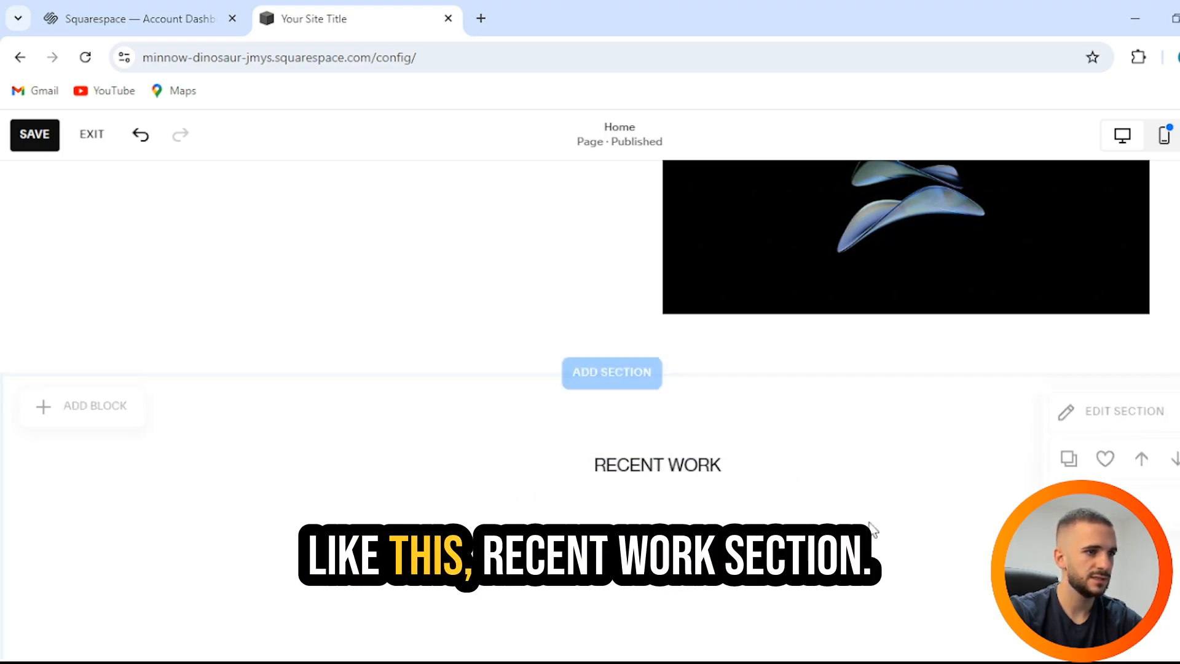
pyautogui.scroll(-2, 859, 495)
pyautogui.moveTo(650, 299); pyautogui.dragTo(626, 297)
pyautogui.click(829, 363)
pyautogui.scroll(1, 818, 384)
pyautogui.scroll(2, 821, 387)
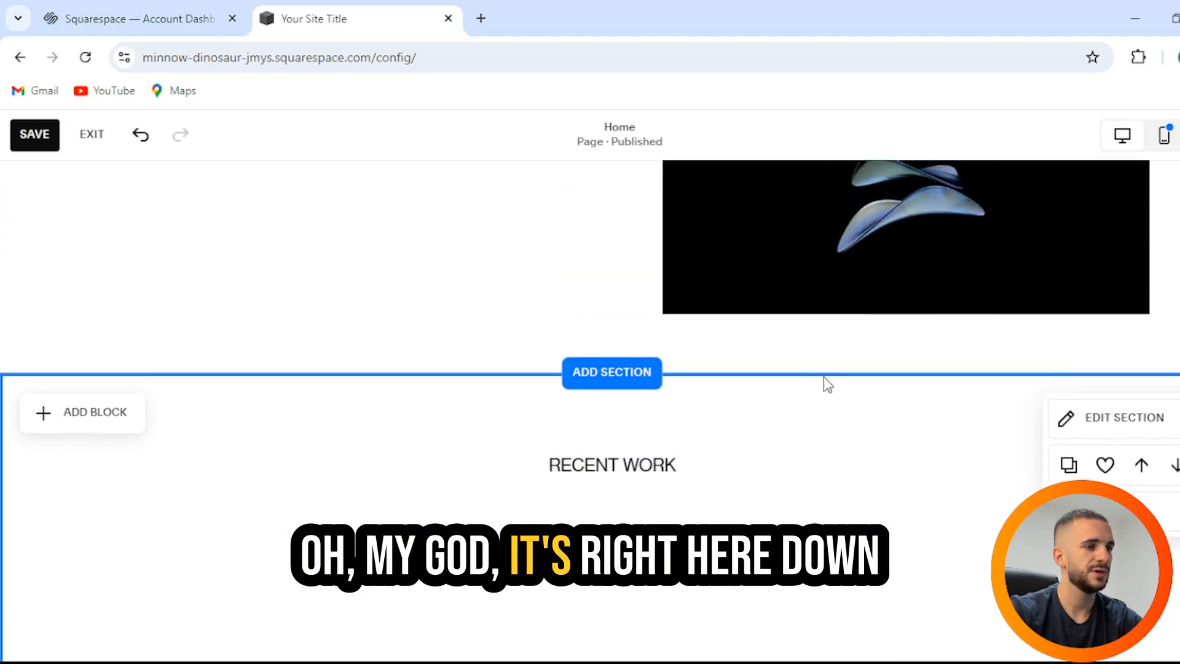
pyautogui.scroll(-4, 799, 374)
pyautogui.scroll(1, 284, 292)
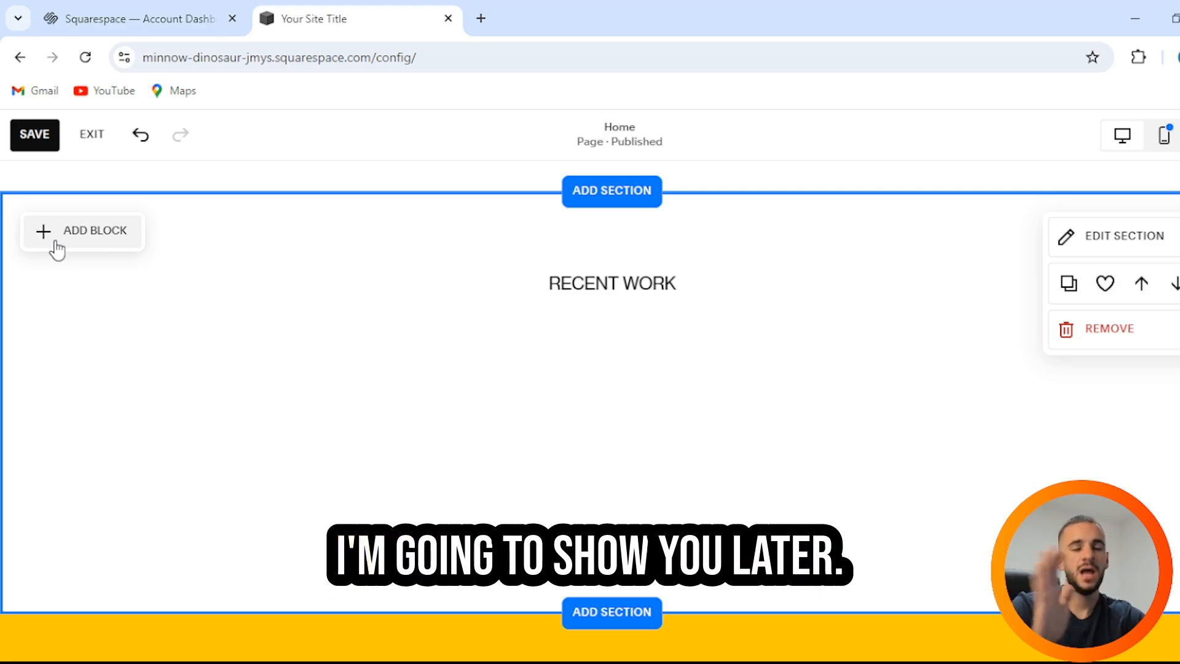
# Step: Add an image block filled with the Unsplash stock photo of a volcano over water
pyautogui.click(45, 240)
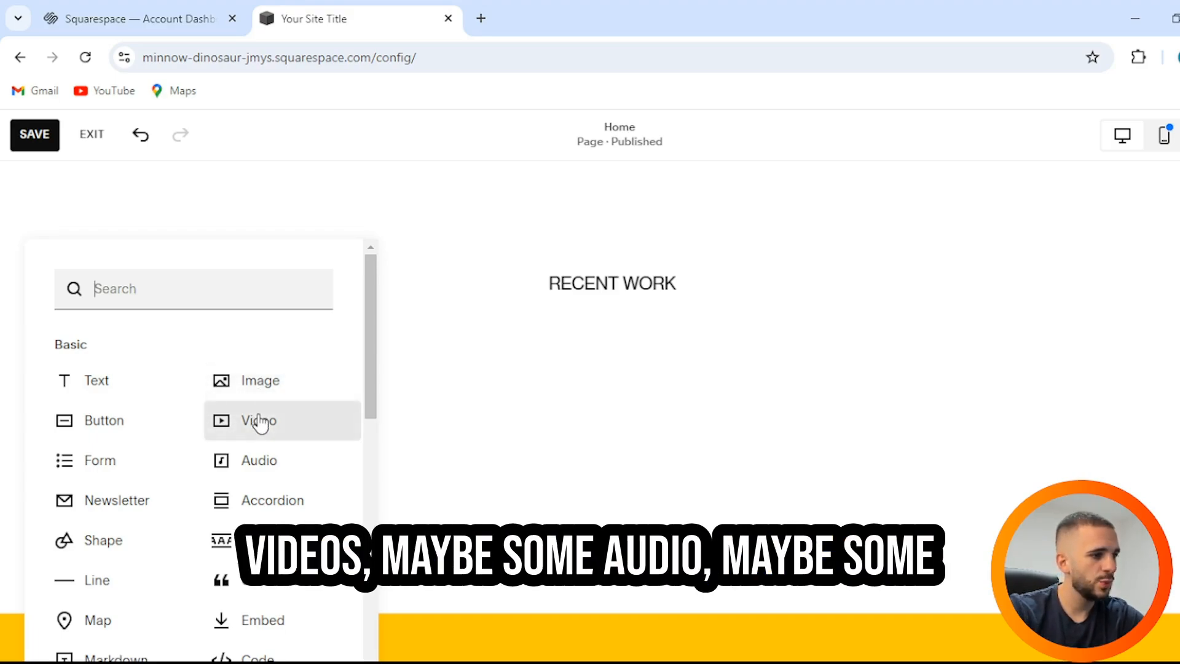
pyautogui.scroll(-3, 297, 498)
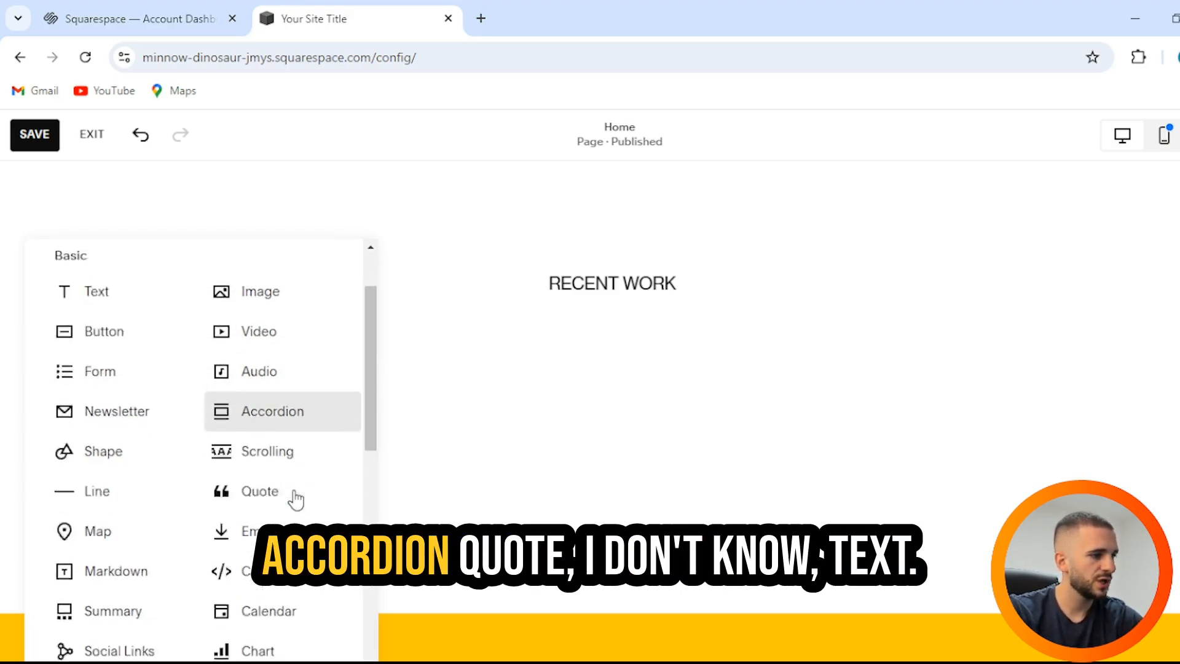
pyautogui.scroll(3, 268, 487)
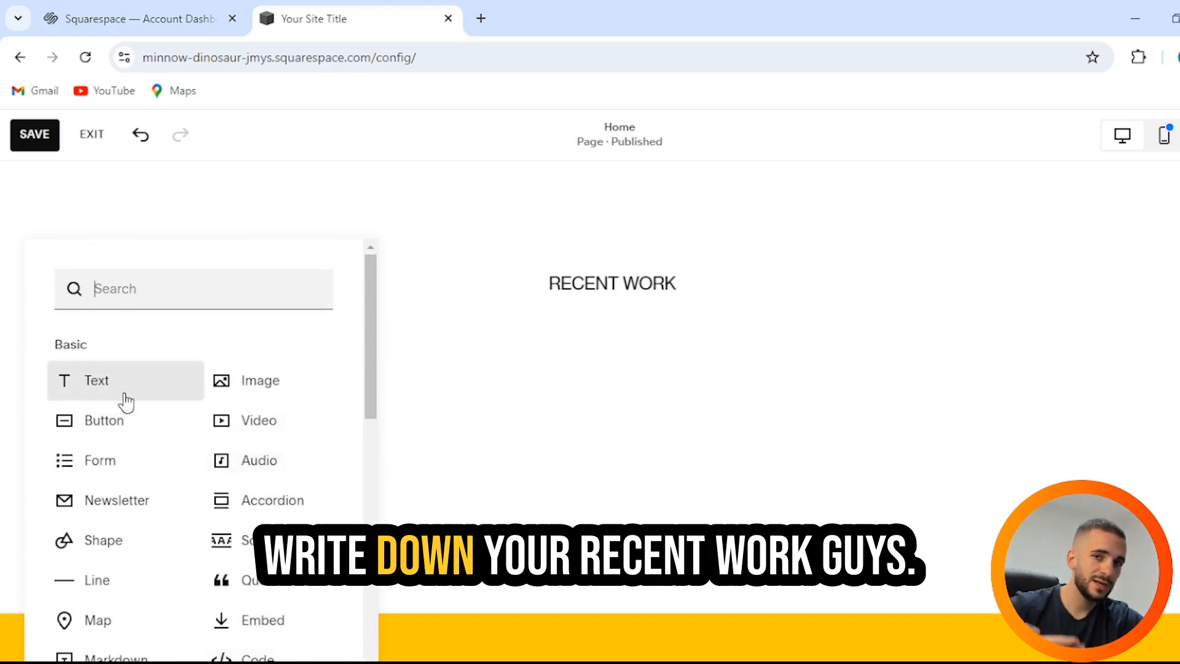
pyautogui.click(309, 387)
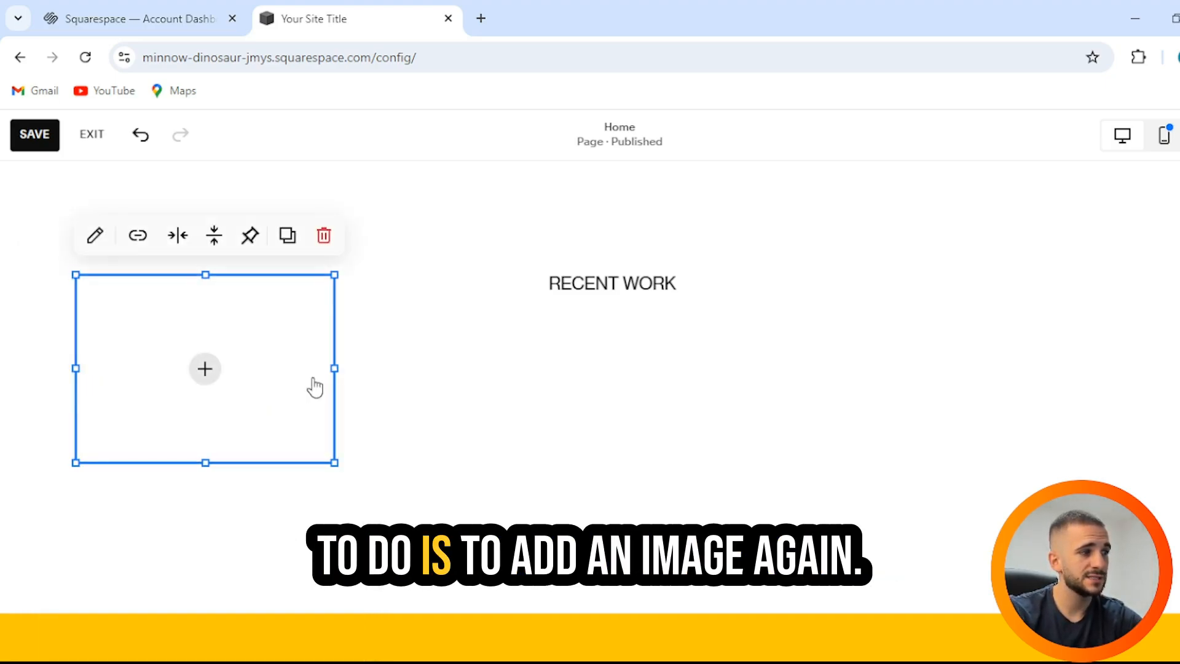
pyautogui.click(204, 374)
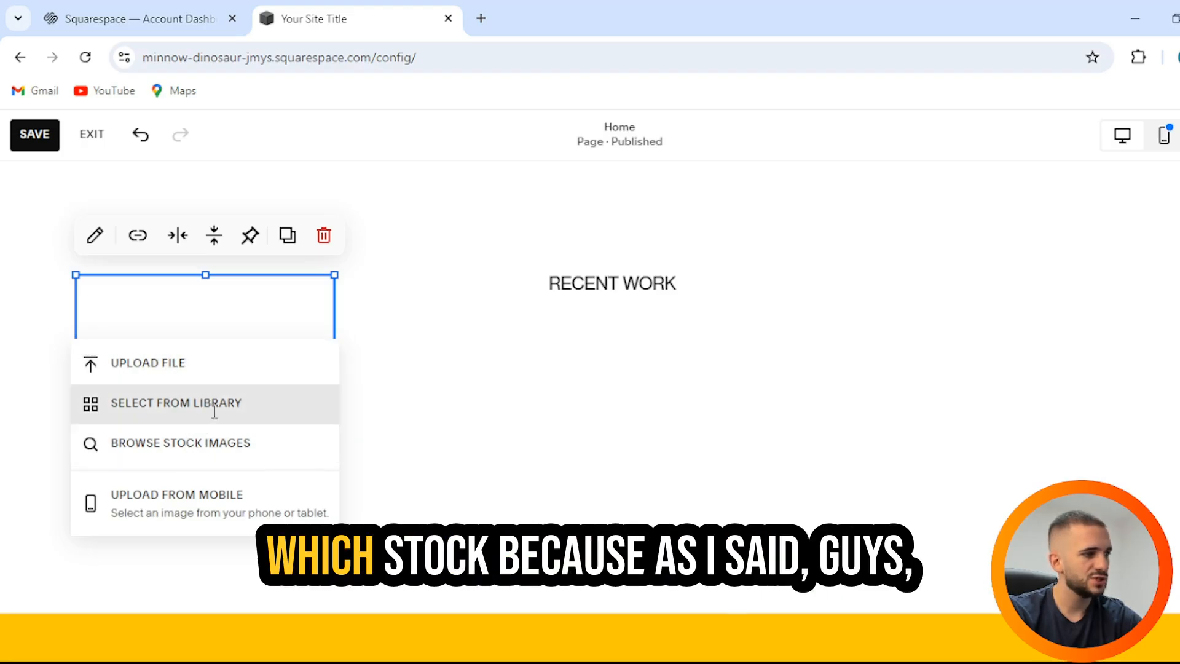
pyautogui.click(215, 455)
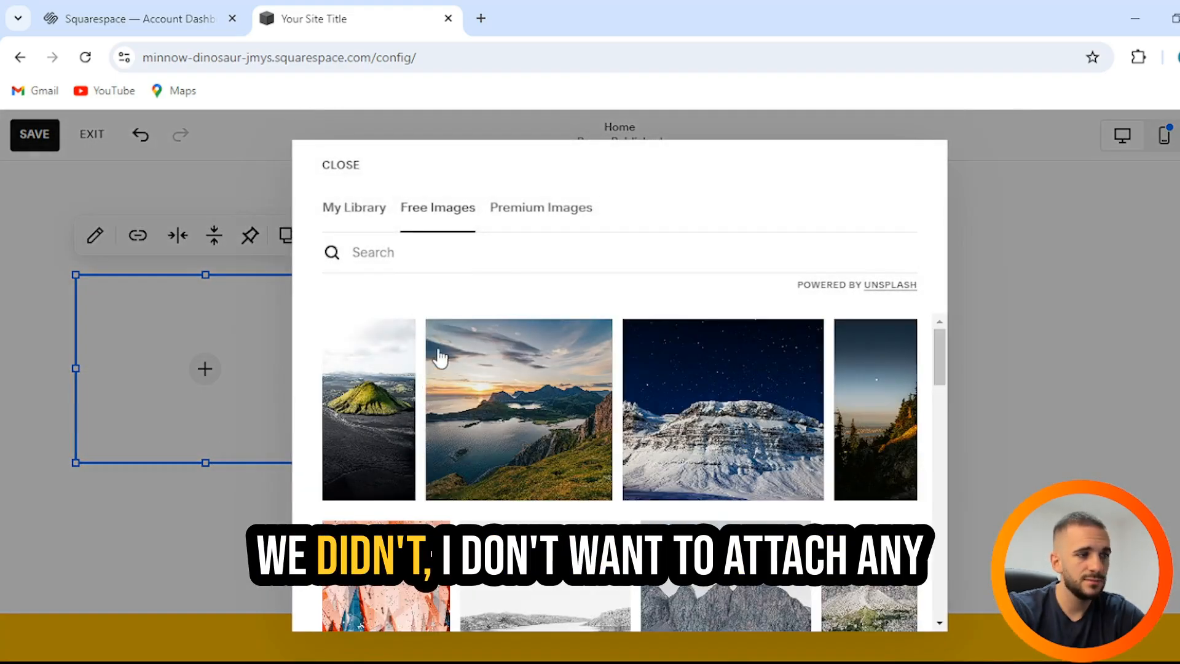
pyautogui.scroll(-10, 603, 372)
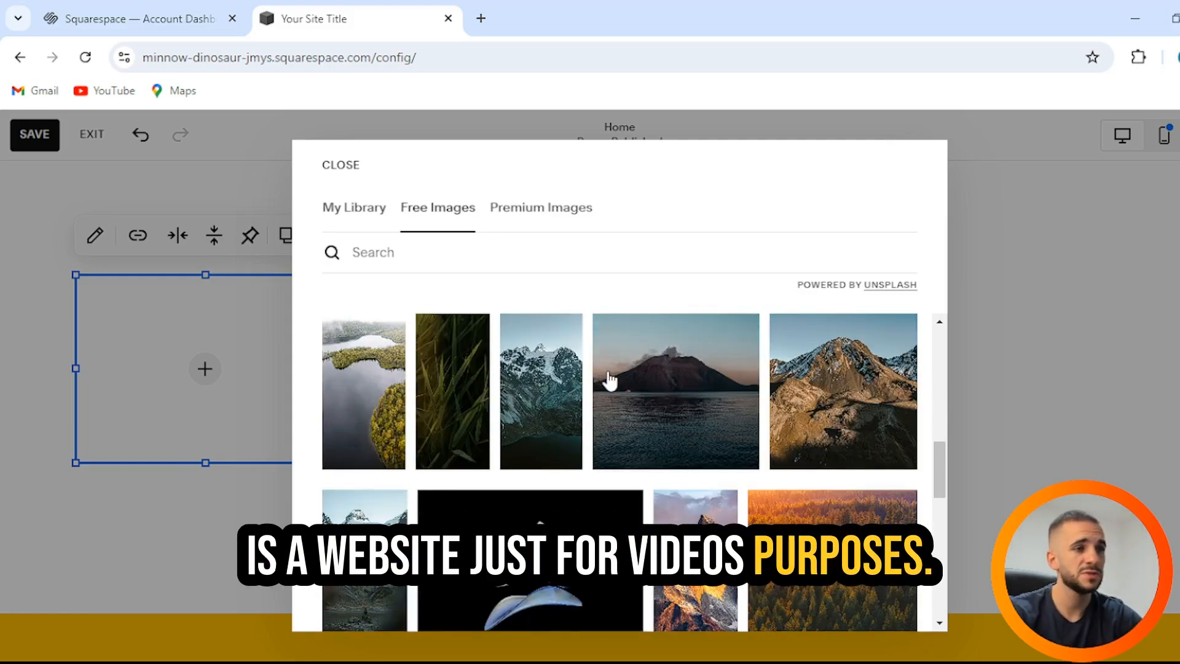
pyautogui.click(651, 410)
pyautogui.click(528, 530)
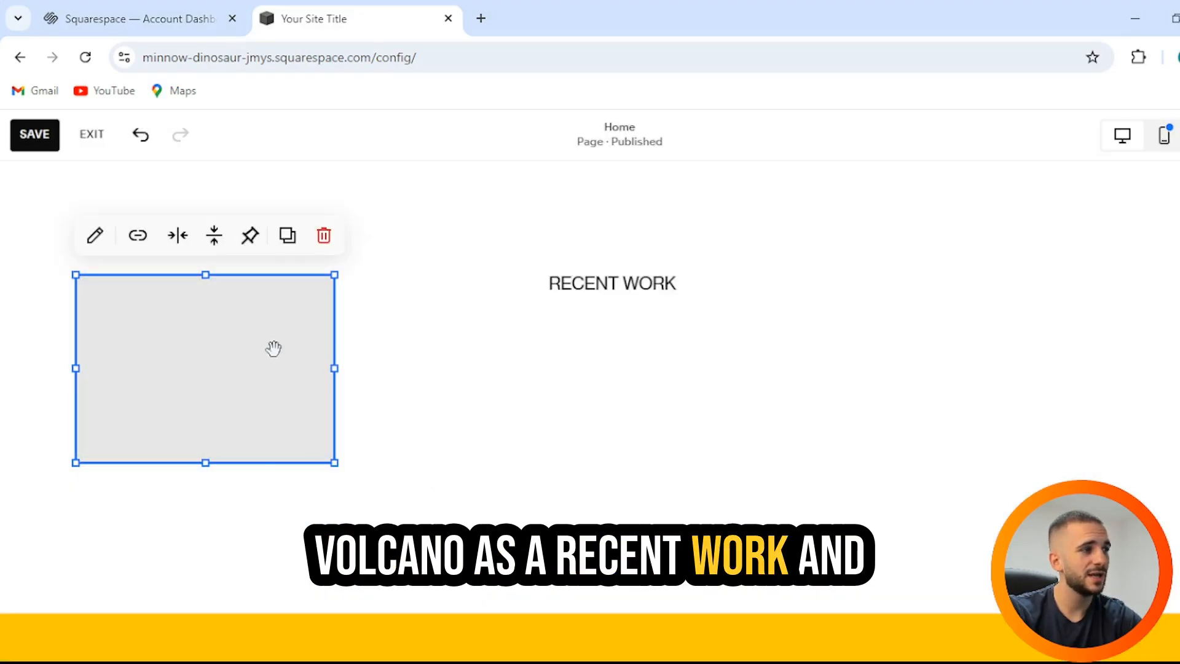
pyautogui.click(443, 332)
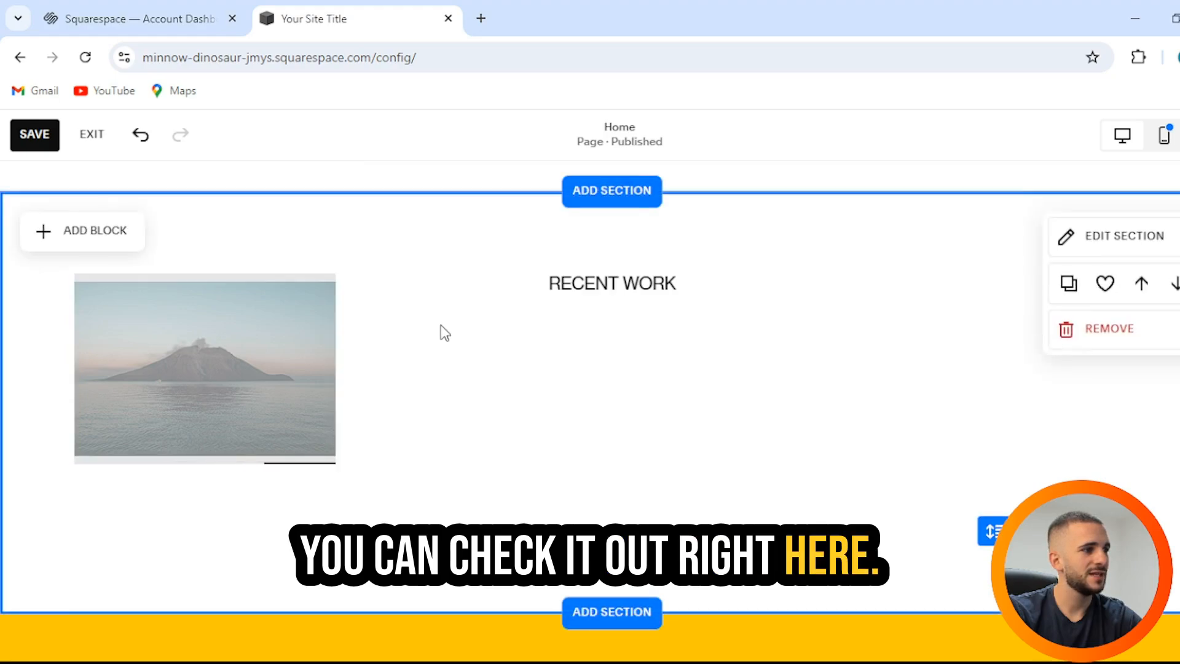
# Step: Add a second image block with the black-and-white sailboat stock photo and save the page
pyautogui.click(117, 241)
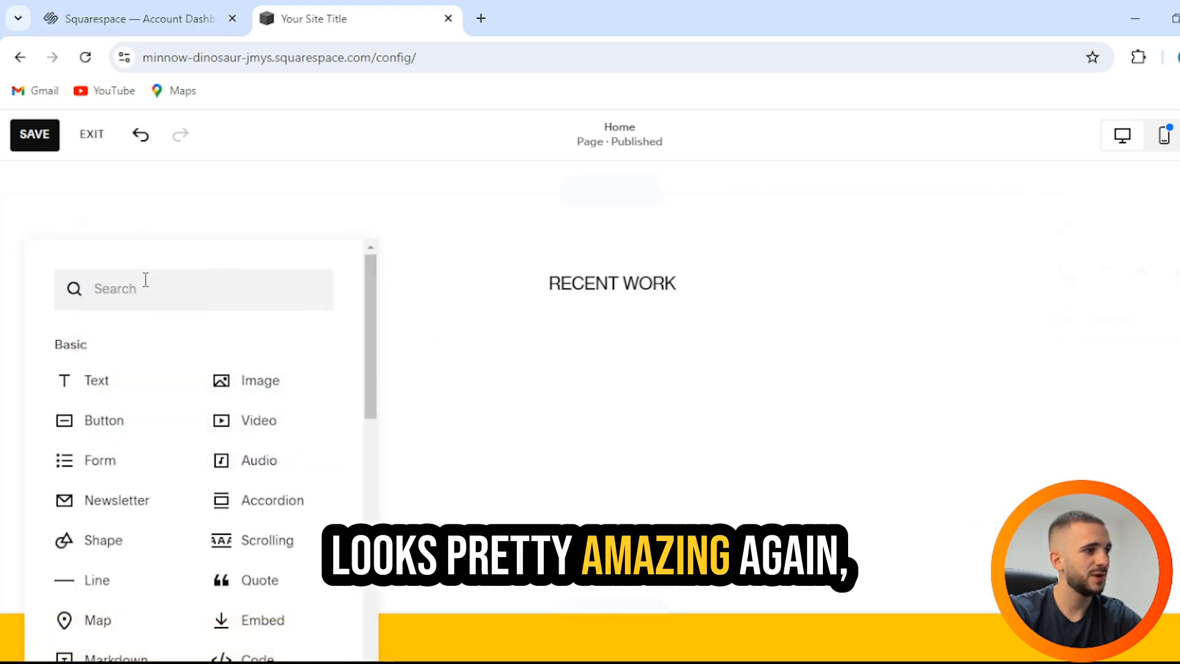
pyautogui.click(278, 392)
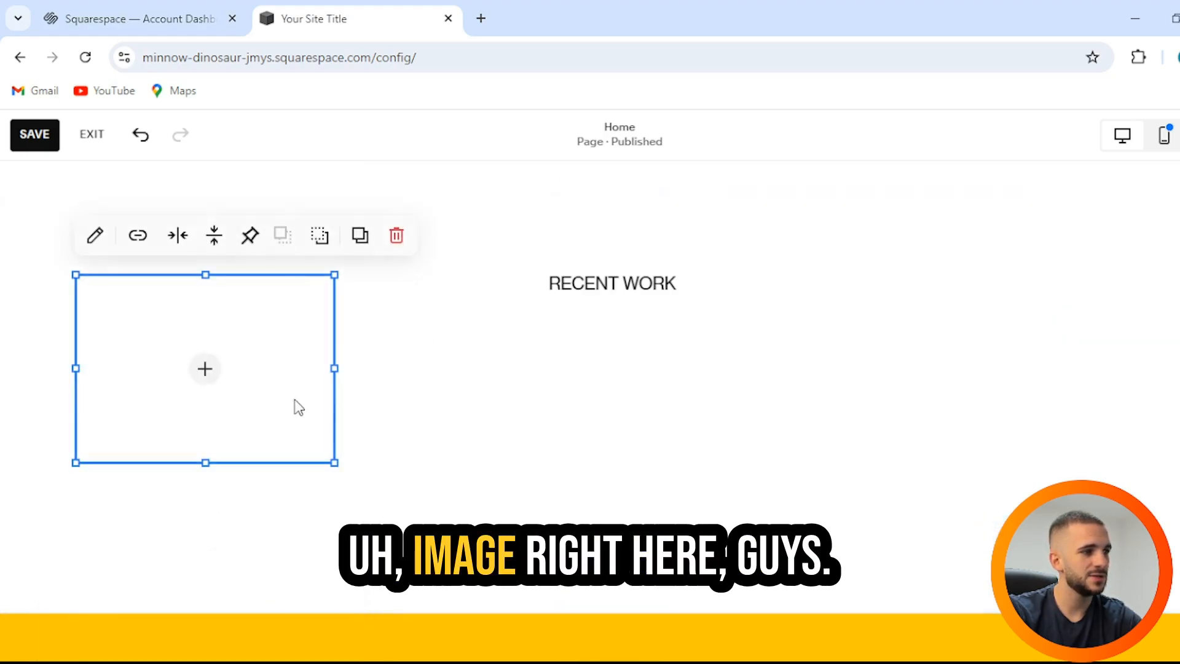
pyautogui.click(204, 363)
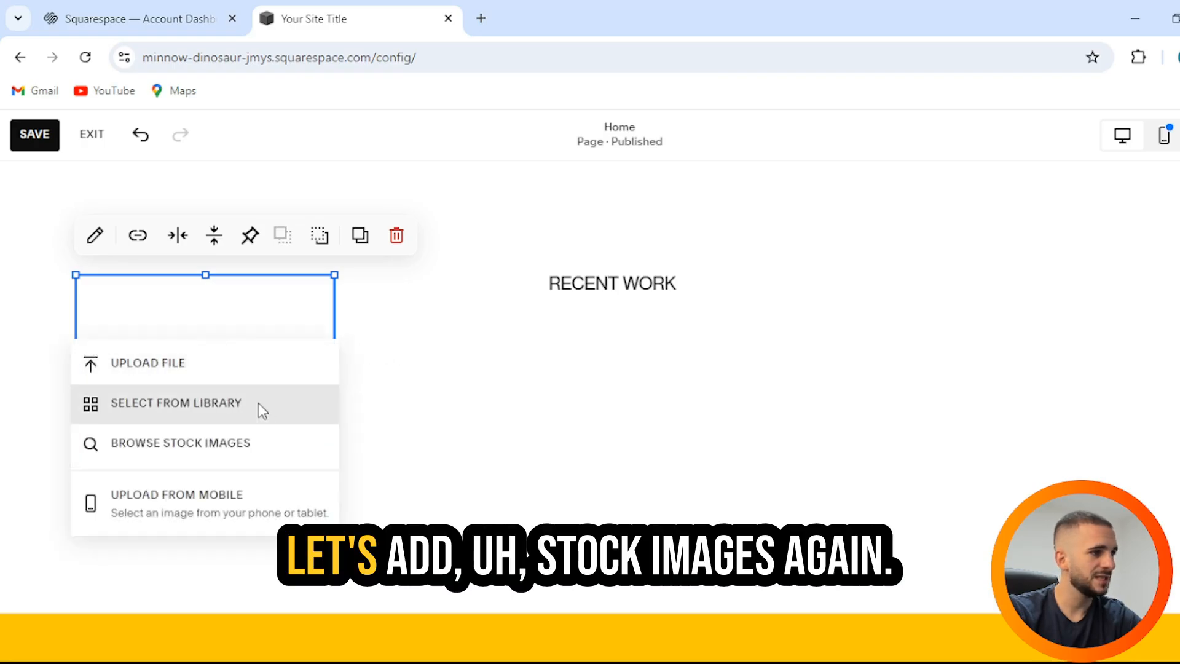
pyautogui.click(184, 445)
pyautogui.scroll(-3, 501, 443)
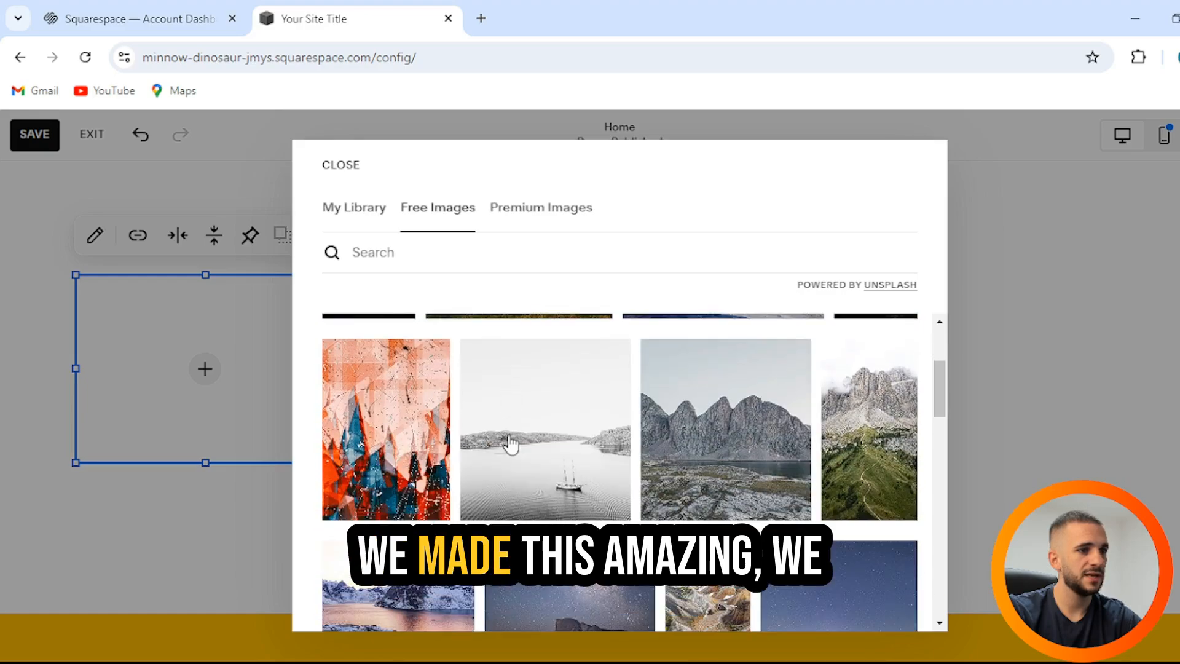
pyautogui.click(570, 478)
pyautogui.click(593, 530)
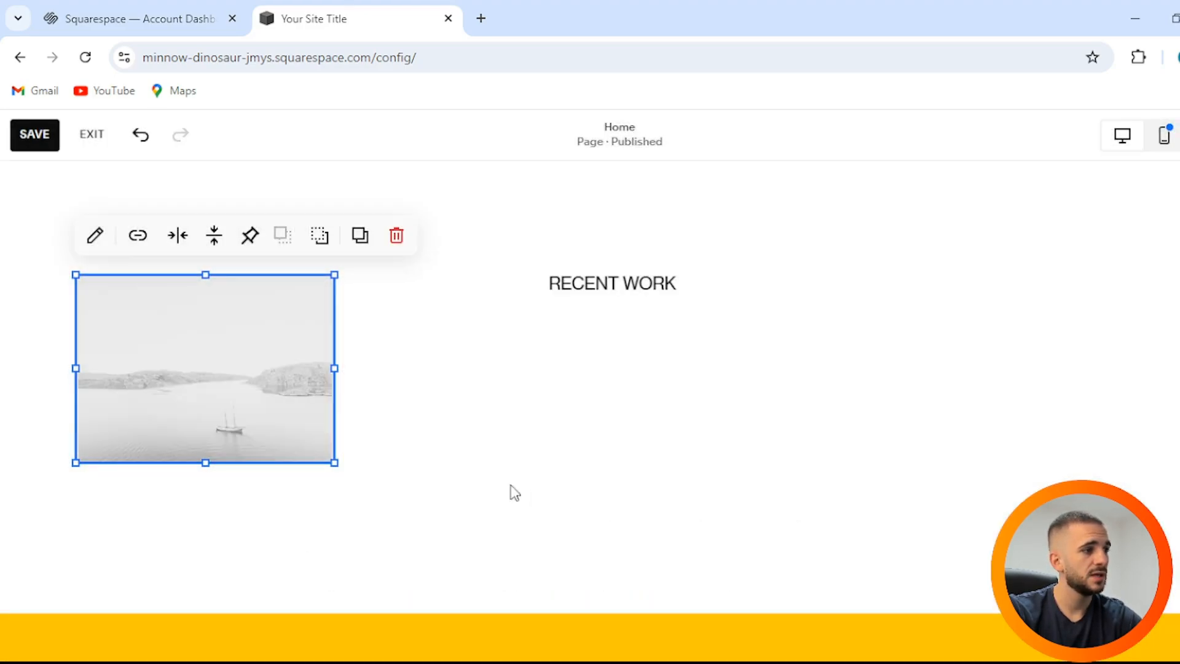
pyautogui.click(461, 371)
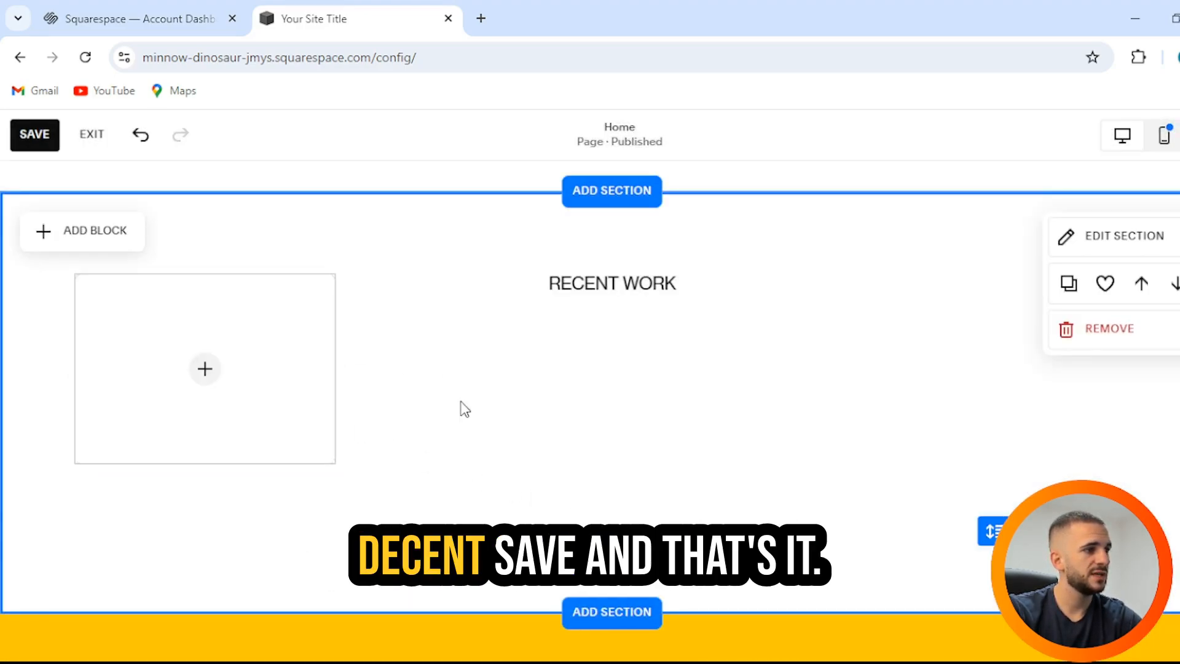
pyautogui.click(23, 132)
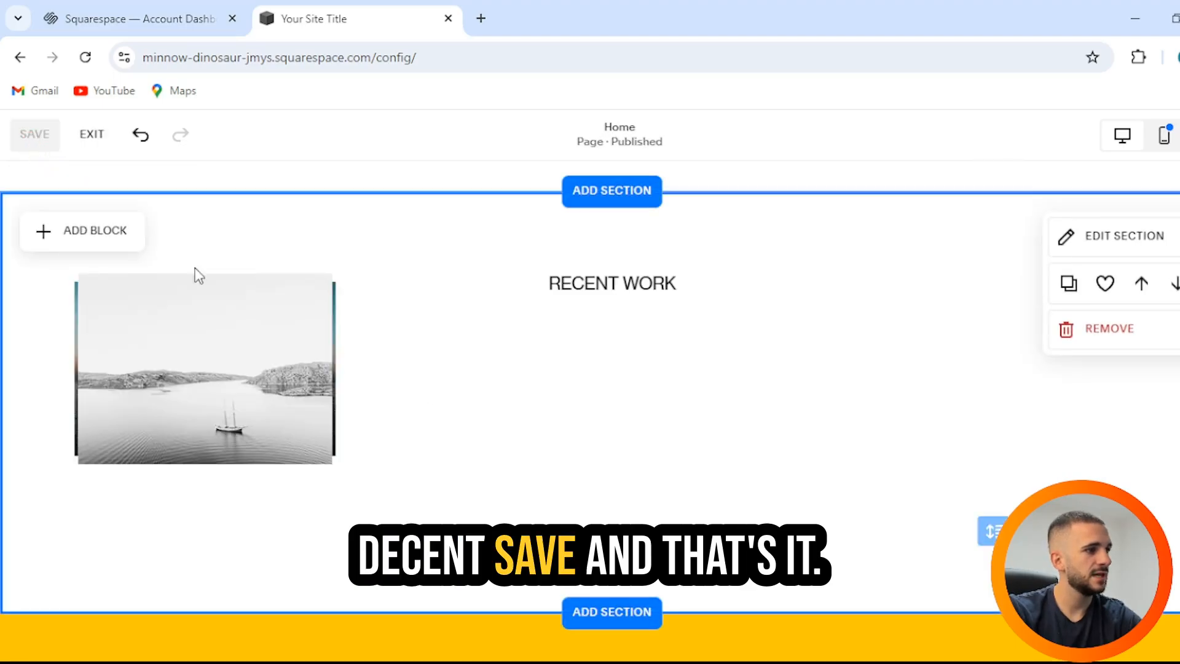
# Step: Position the boat image at the right of the row, opposite the volcano image
pyautogui.moveTo(204, 318); pyautogui.dragTo(977, 325)
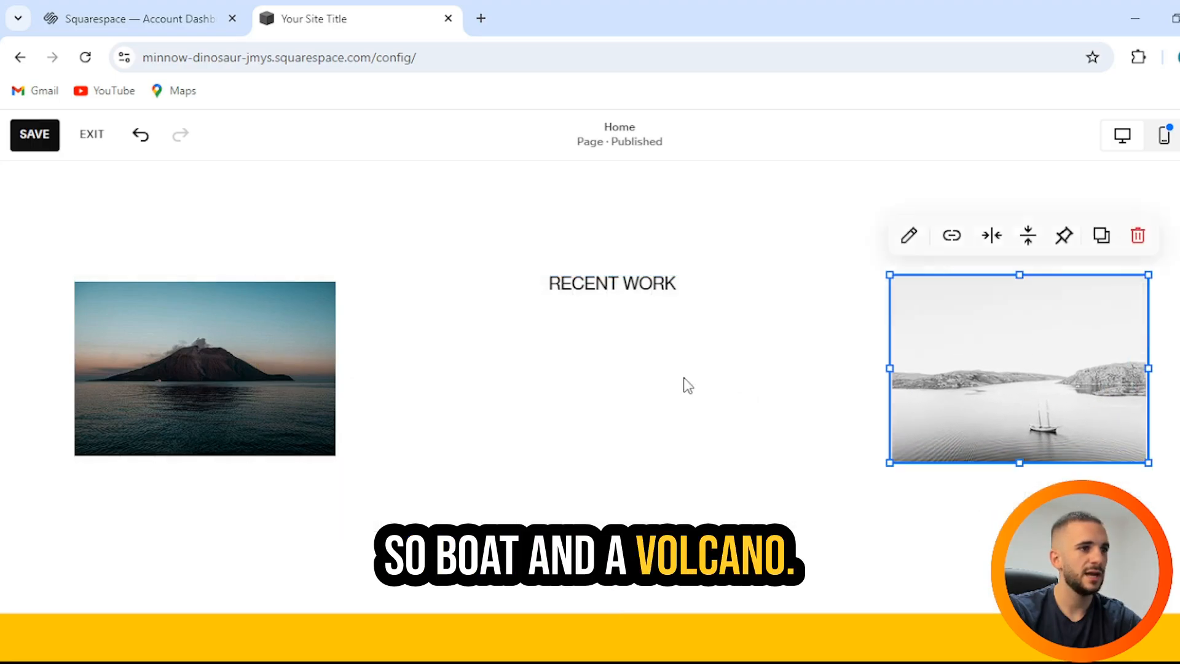
pyautogui.click(706, 411)
pyautogui.scroll(3, 711, 410)
pyautogui.scroll(-3, 711, 411)
pyautogui.click(172, 363)
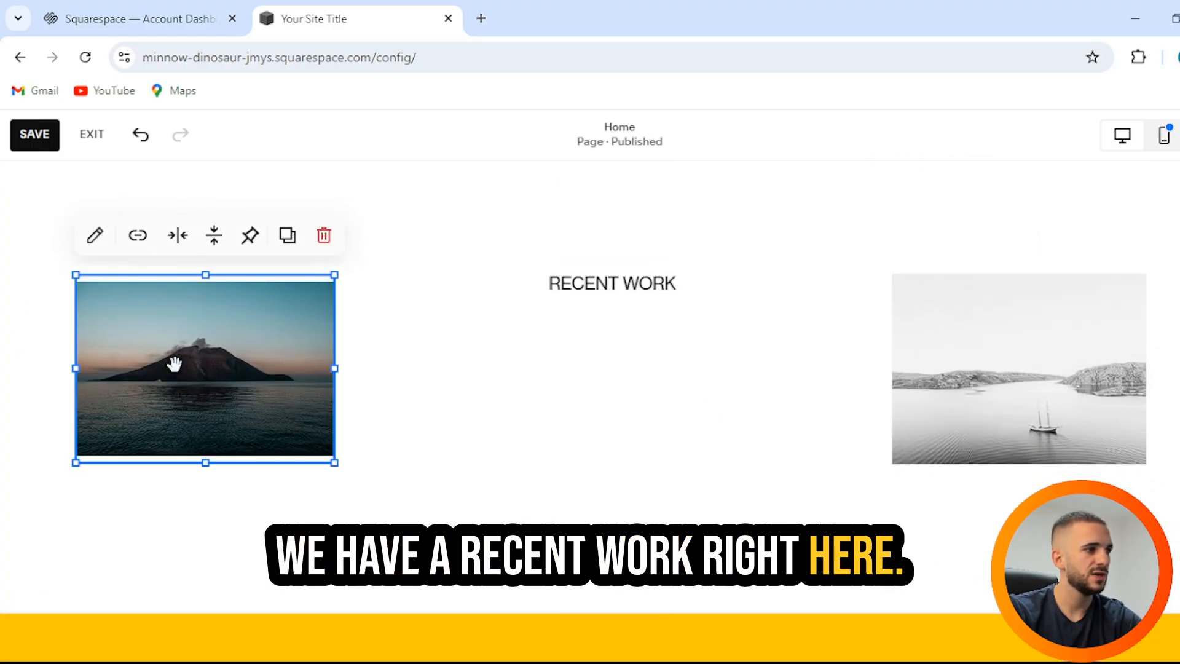
pyautogui.moveTo(171, 363); pyautogui.dragTo(183, 434)
pyautogui.click(989, 375)
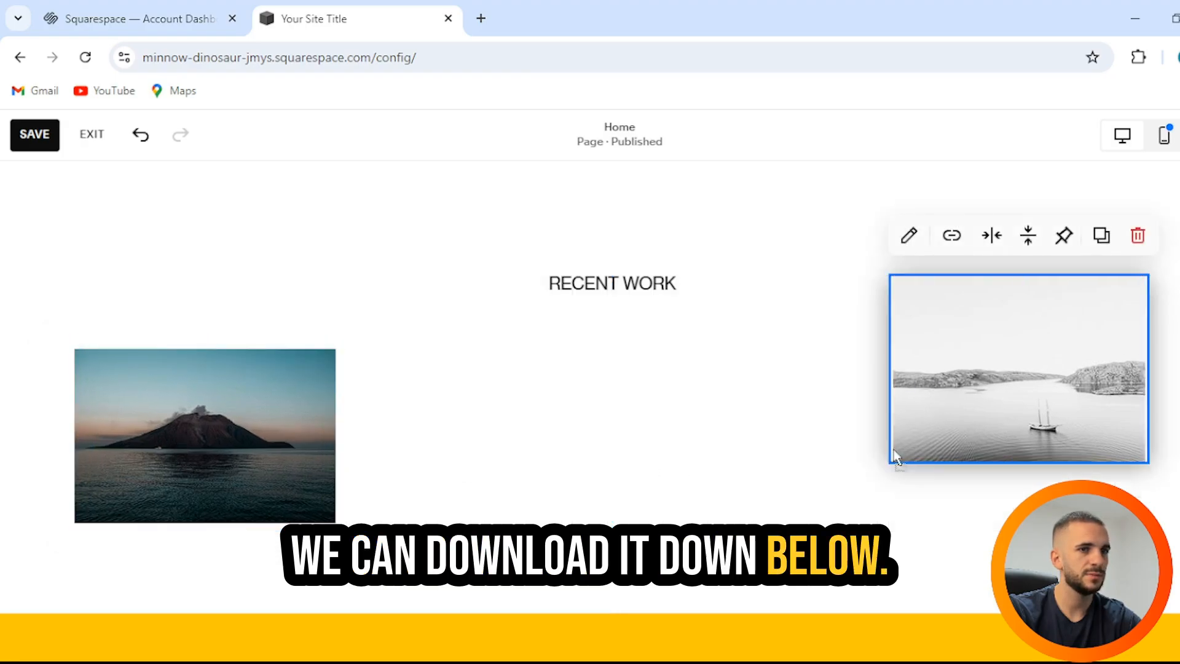
pyautogui.moveTo(989, 375); pyautogui.dragTo(946, 446)
pyautogui.click(191, 263)
# Step: Add a video block centred between the volcano and boat photos
pyautogui.click(97, 236)
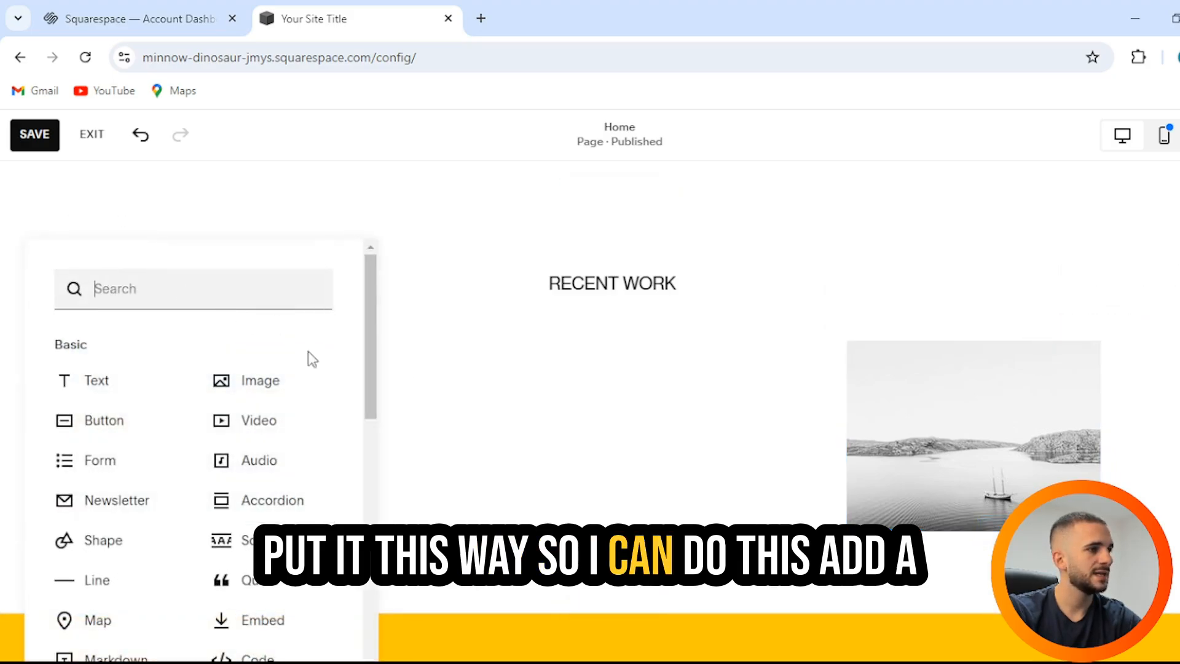
pyautogui.click(264, 420)
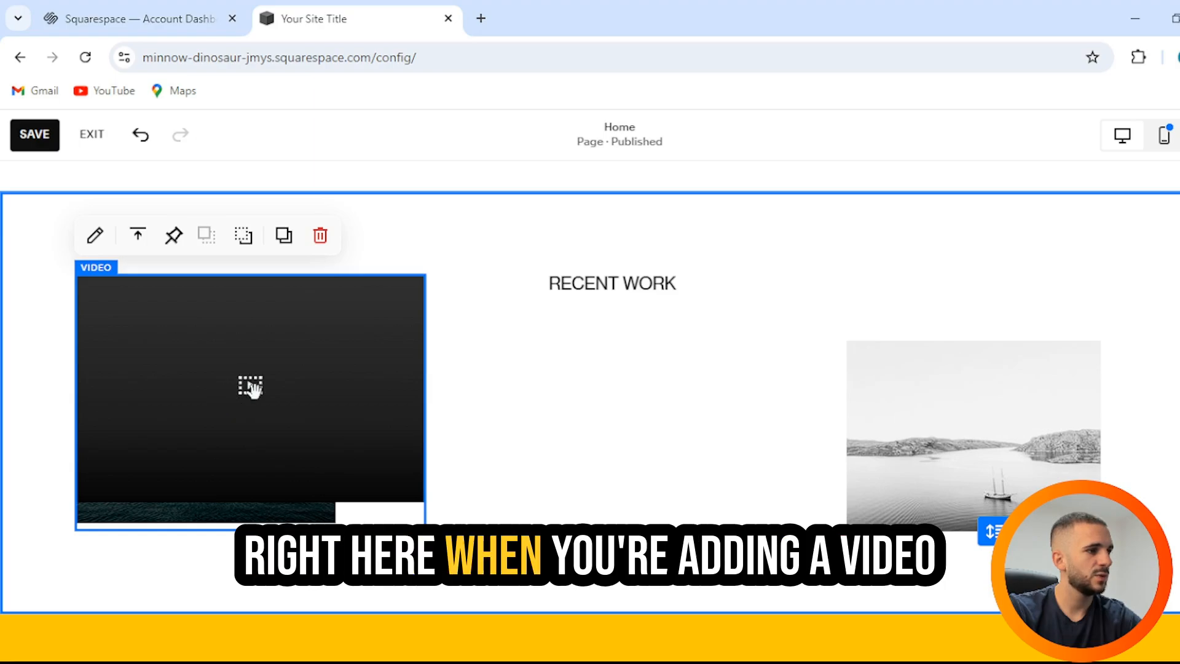
pyautogui.moveTo(250, 386); pyautogui.dragTo(612, 413)
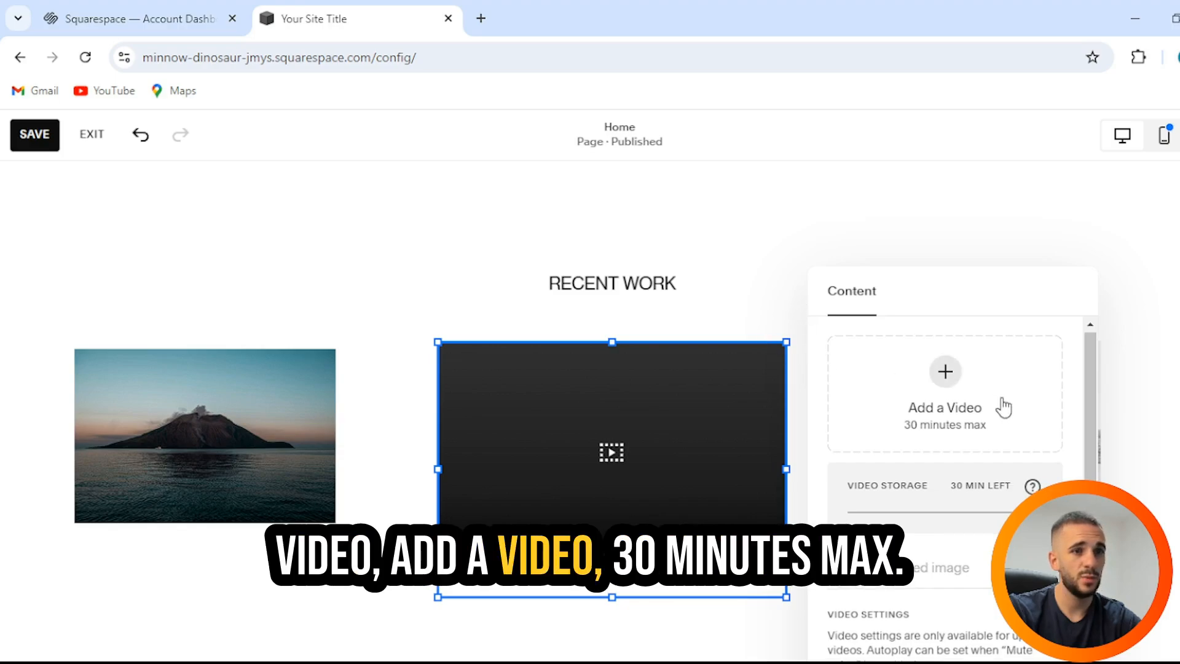
pyautogui.scroll(-3, 1002, 405)
pyautogui.scroll(3, 996, 408)
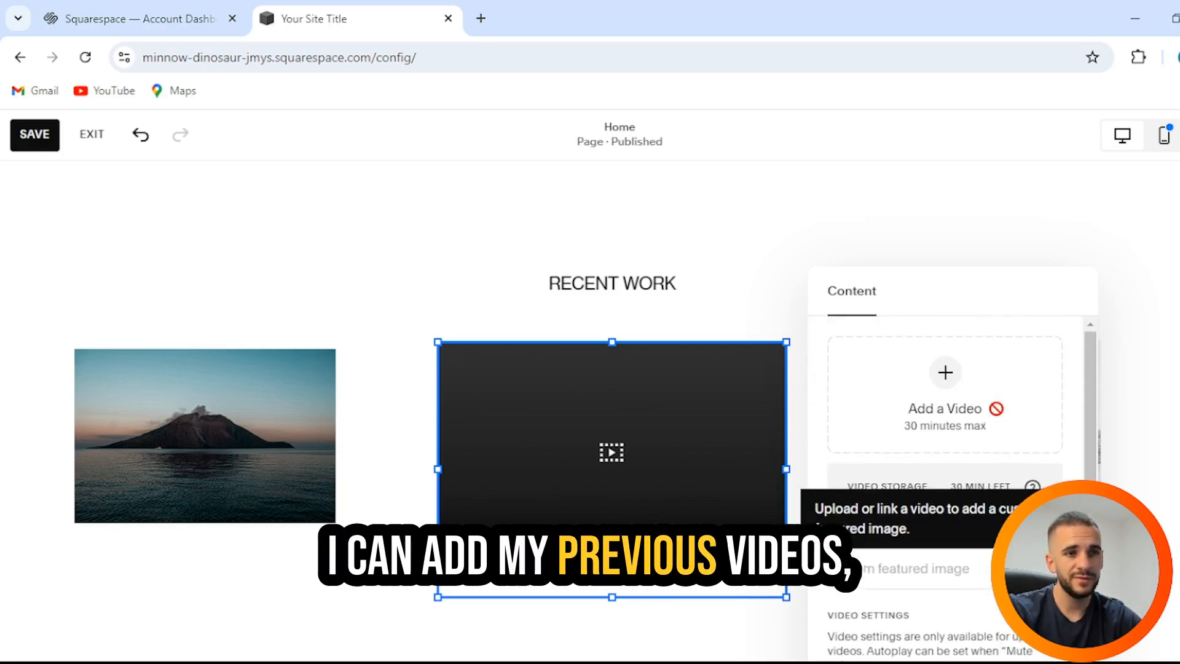
# Step: Upload a video file from the computer into the video block and save the page
pyautogui.click(945, 372)
pyautogui.click(897, 416)
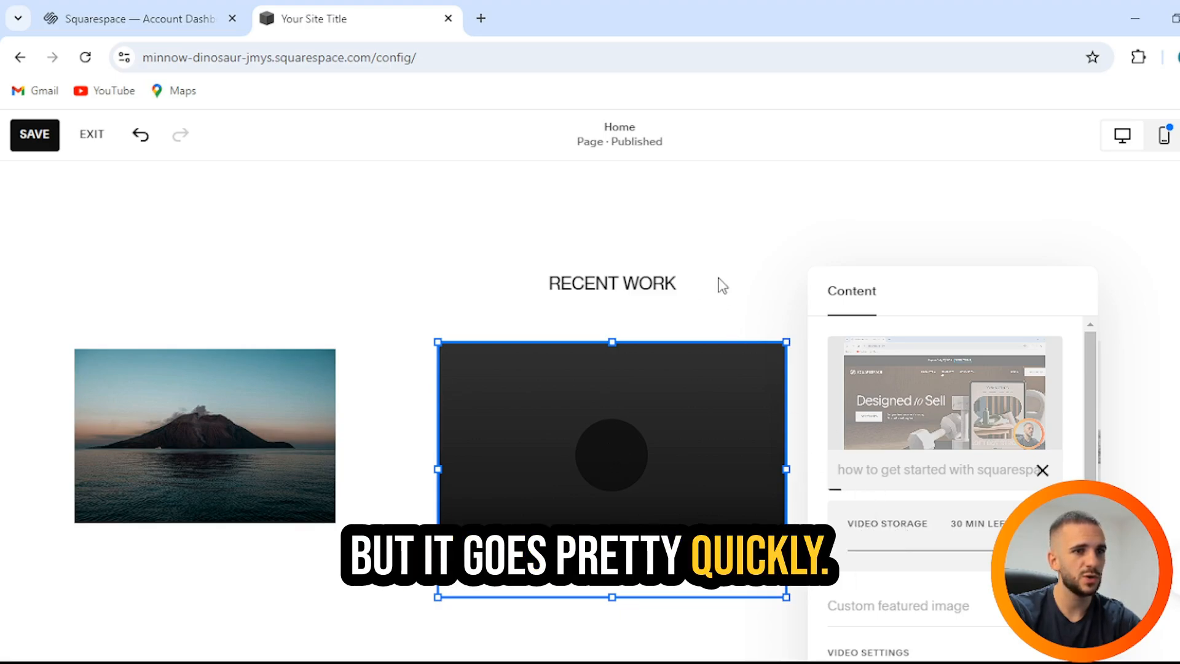
pyautogui.scroll(-4, 704, 245)
pyautogui.scroll(4, 703, 243)
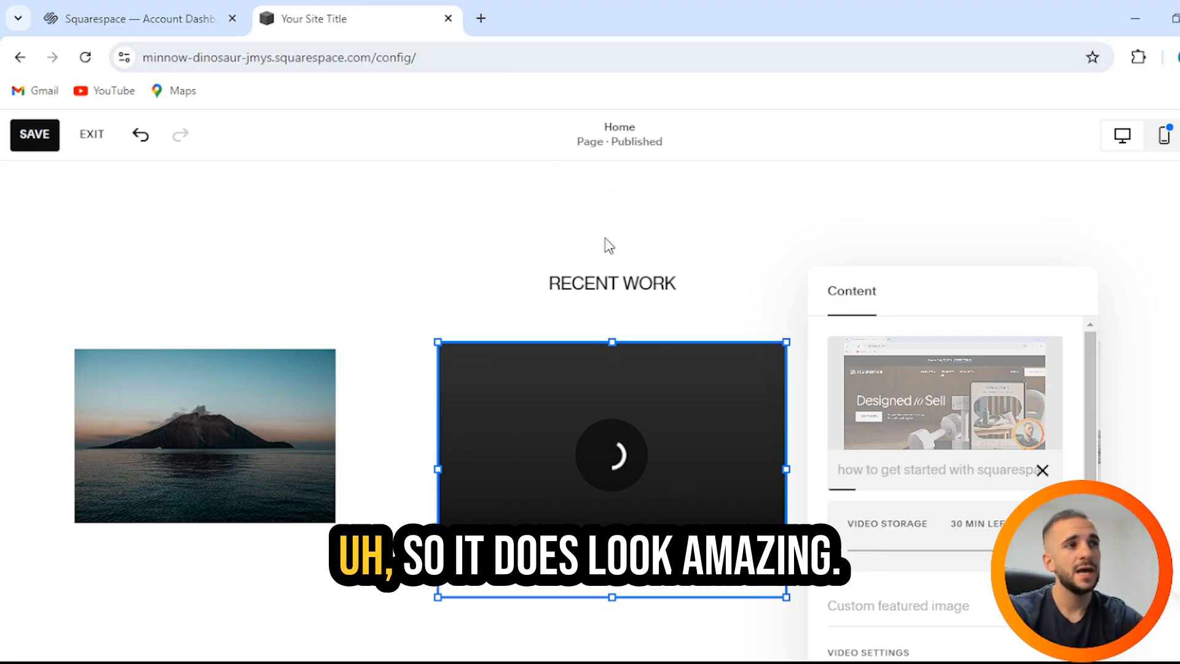
pyautogui.scroll(10, 645, 266)
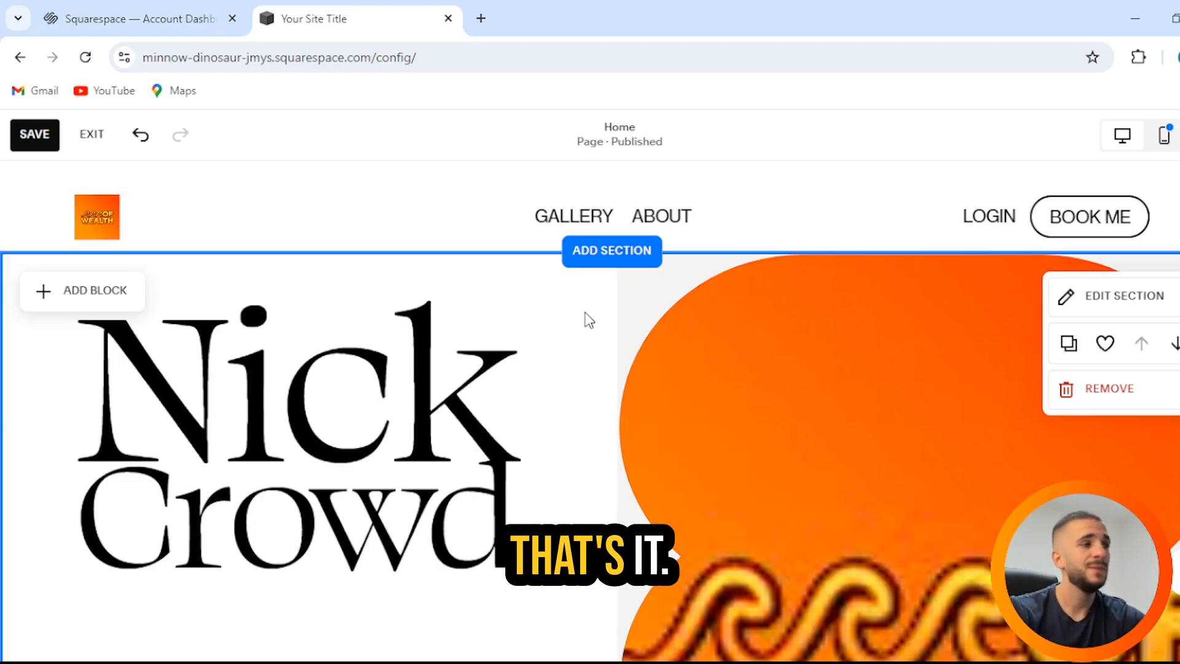
pyautogui.scroll(-10, 590, 317)
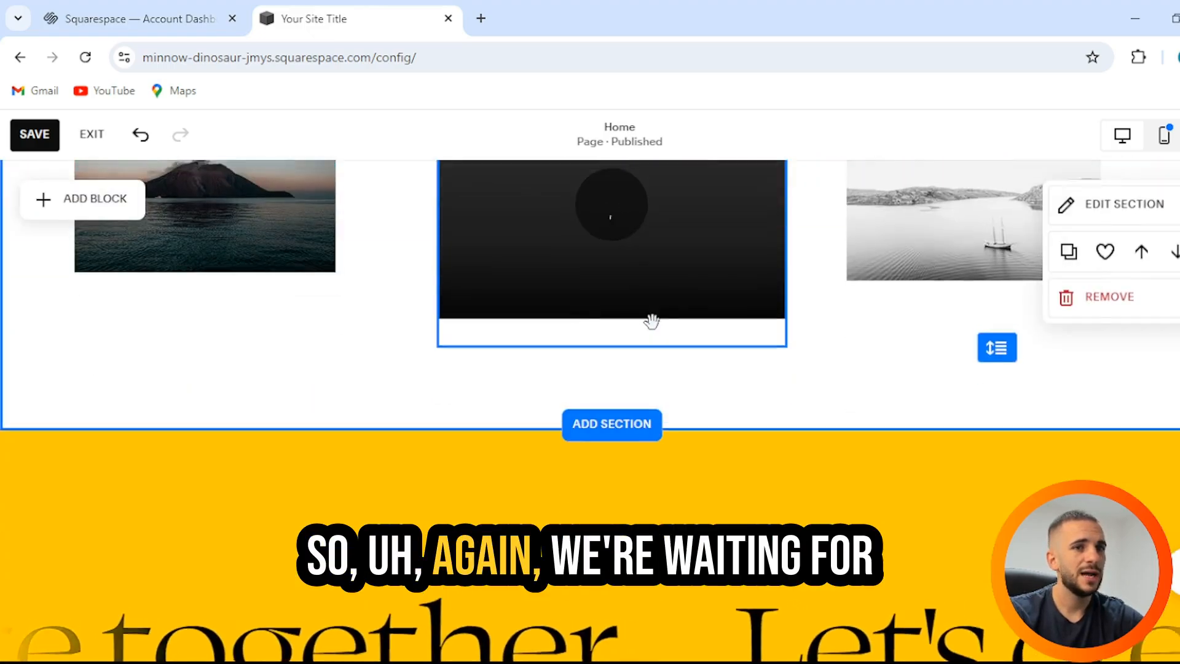
pyautogui.scroll(3, 666, 332)
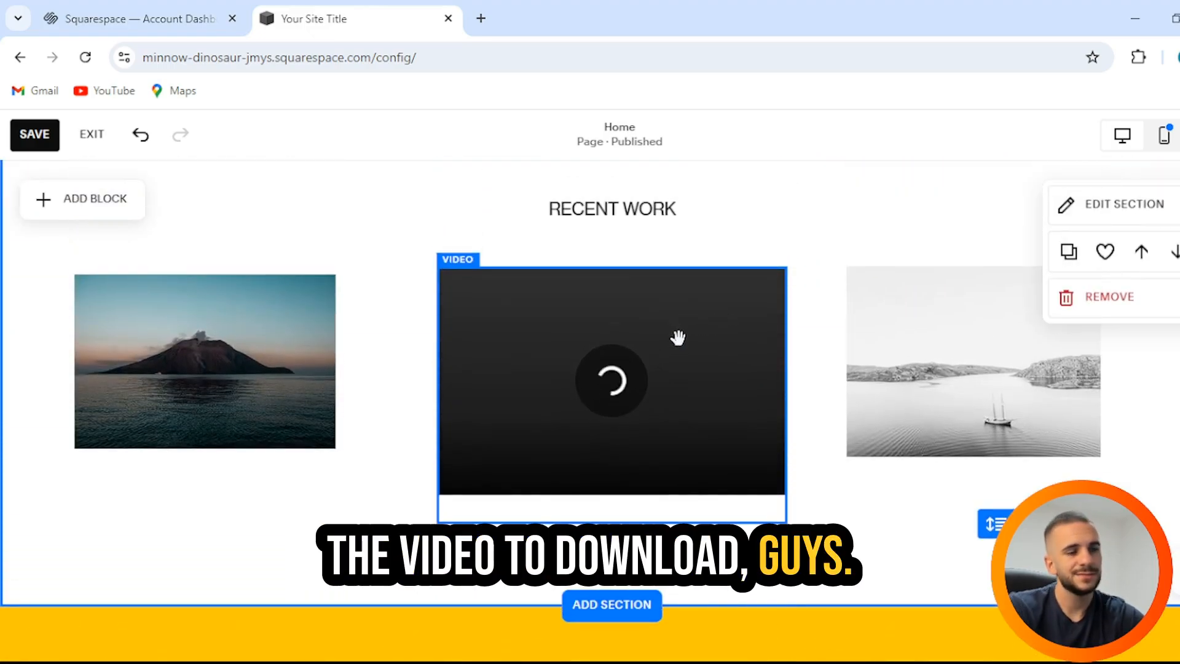
pyautogui.scroll(-3, 678, 337)
pyautogui.scroll(3, 696, 357)
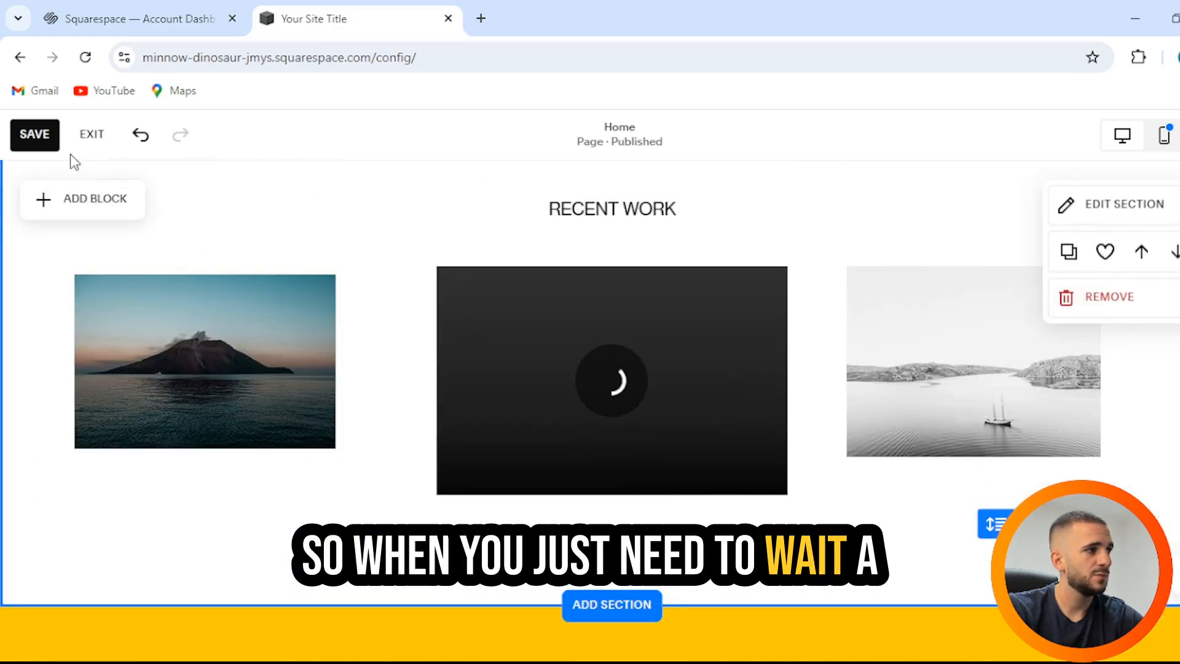
pyautogui.click(35, 134)
# Step: Insert the Services layout with a BOOK button and Legal, Consulting, Mentoring, Teaching accordion
pyautogui.scroll(-3, 781, 356)
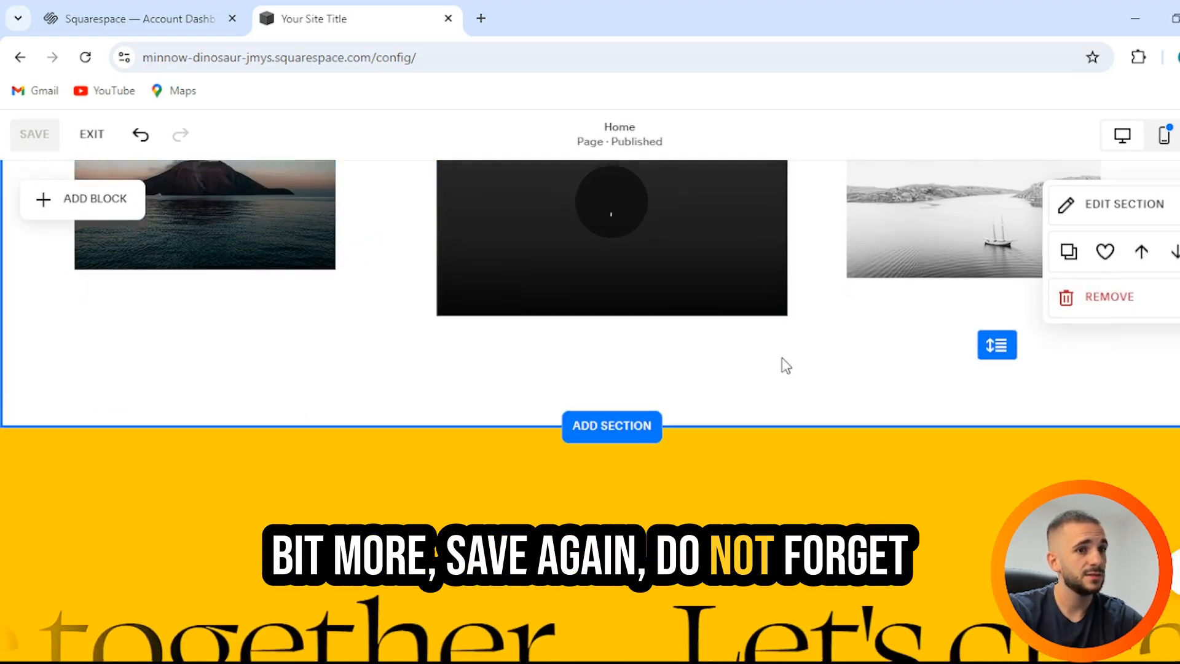
pyautogui.click(654, 430)
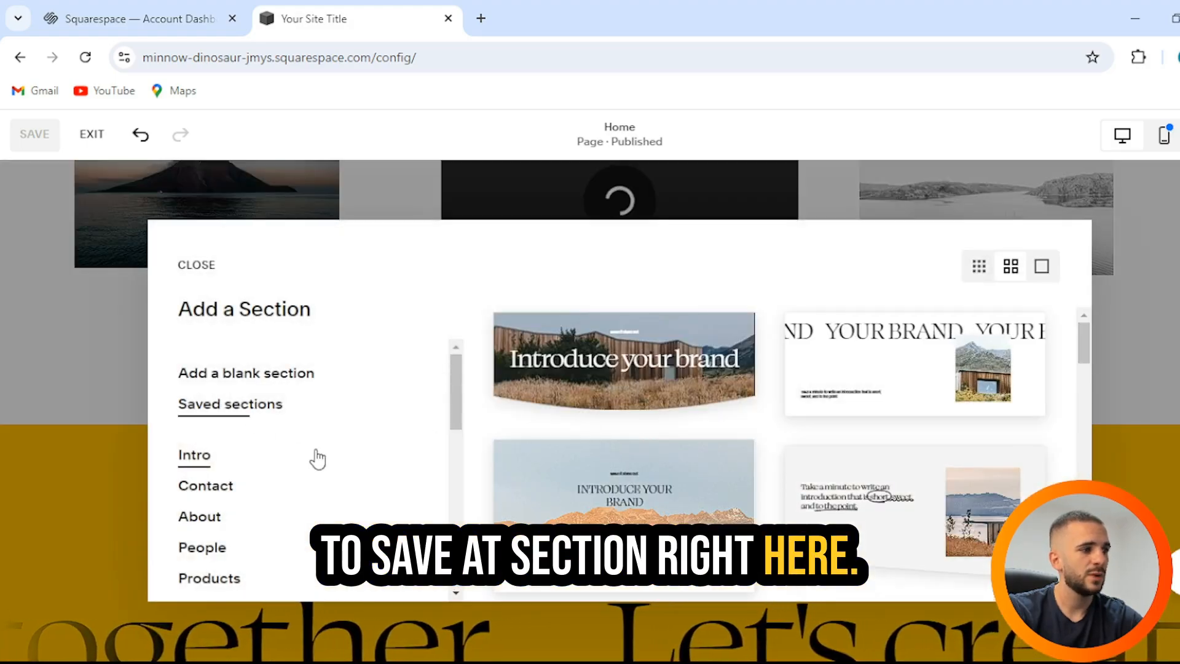
pyautogui.scroll(-2, 317, 462)
pyautogui.click(224, 433)
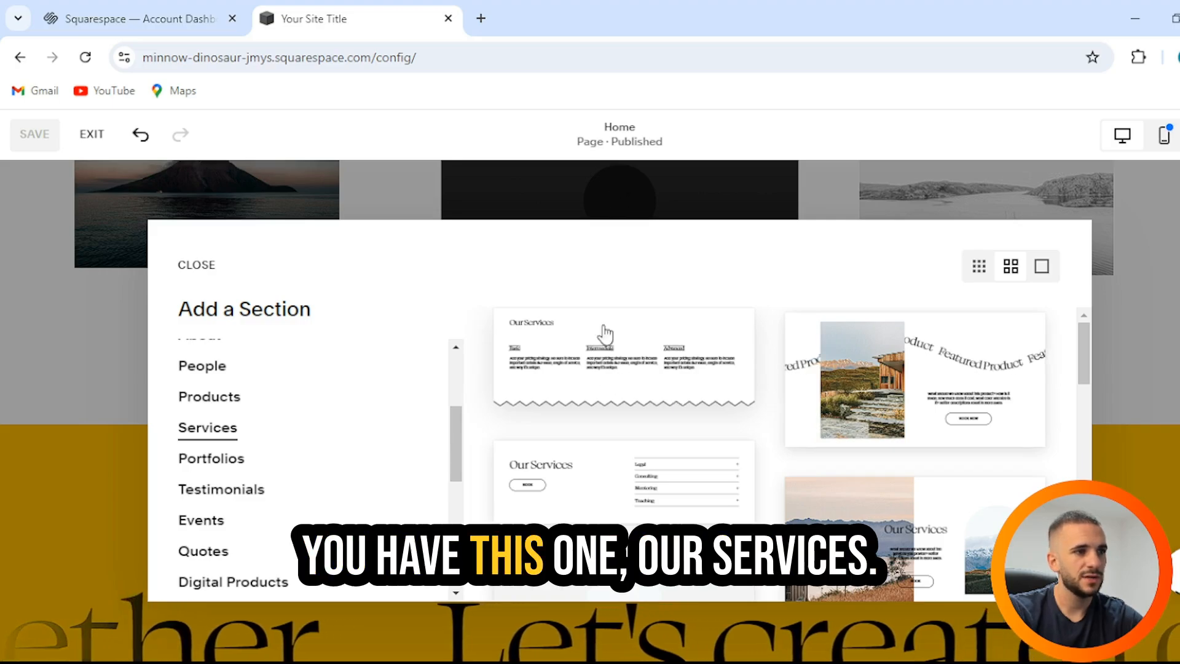
pyautogui.scroll(-3, 625, 491)
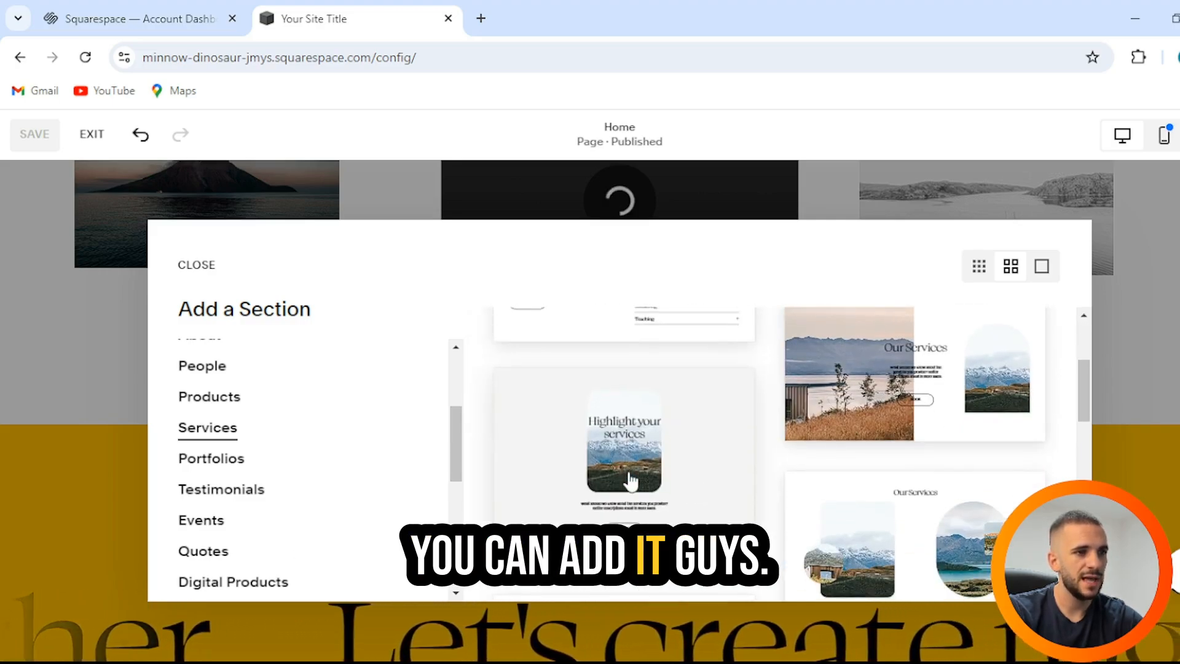
pyautogui.scroll(-3, 956, 417)
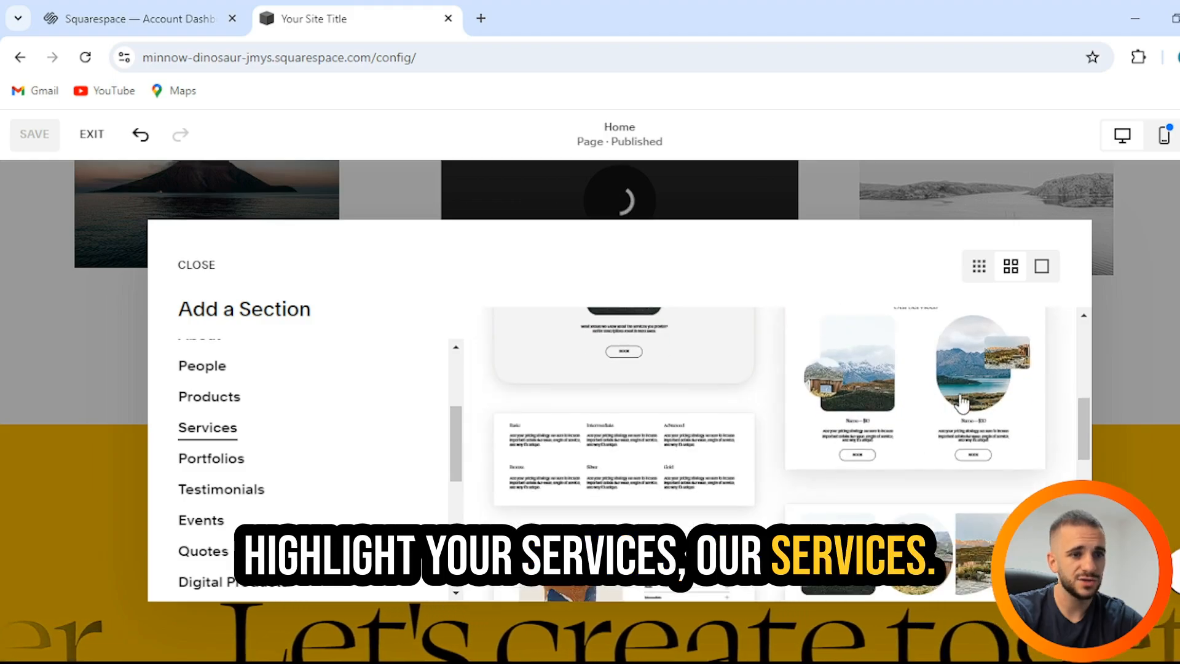
pyautogui.scroll(-9, 963, 402)
pyautogui.scroll(-6, 962, 402)
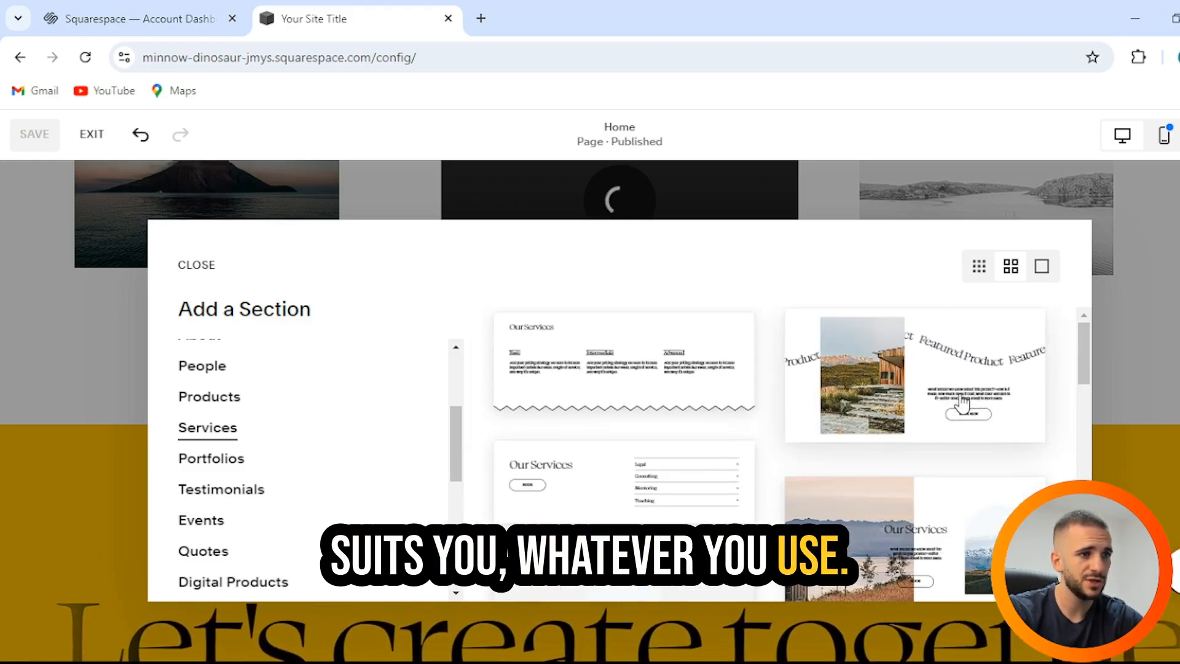
pyautogui.click(638, 479)
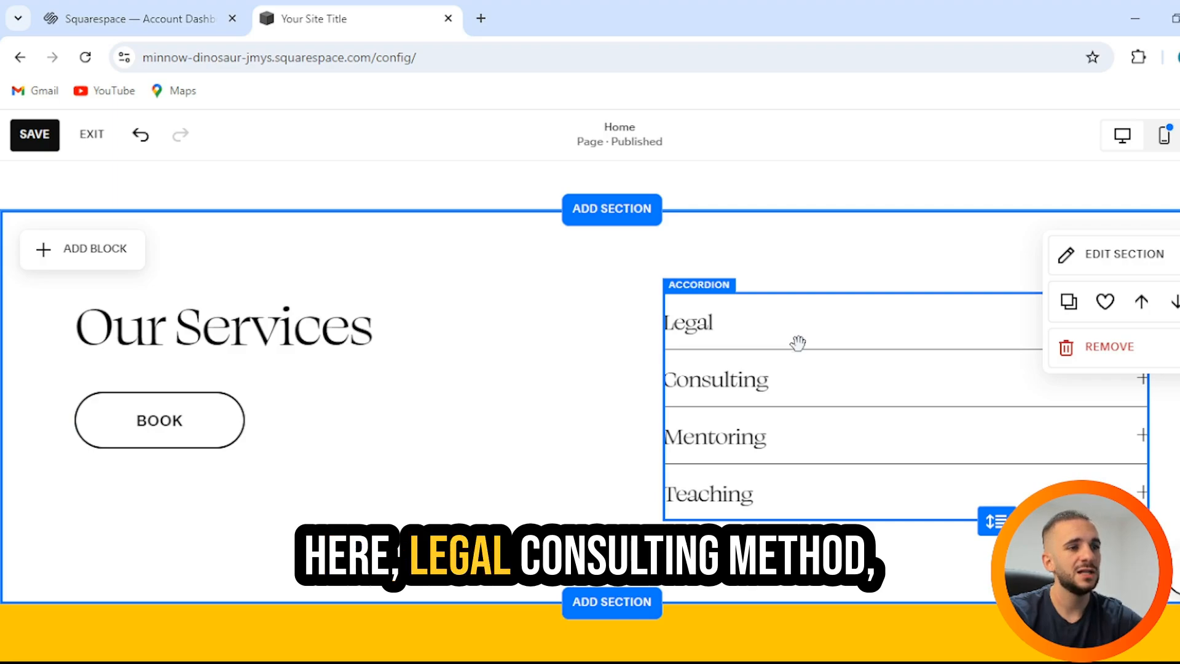
# Step: Rename the first accordion item from Legal to Making a video
pyautogui.doubleClick(771, 449)
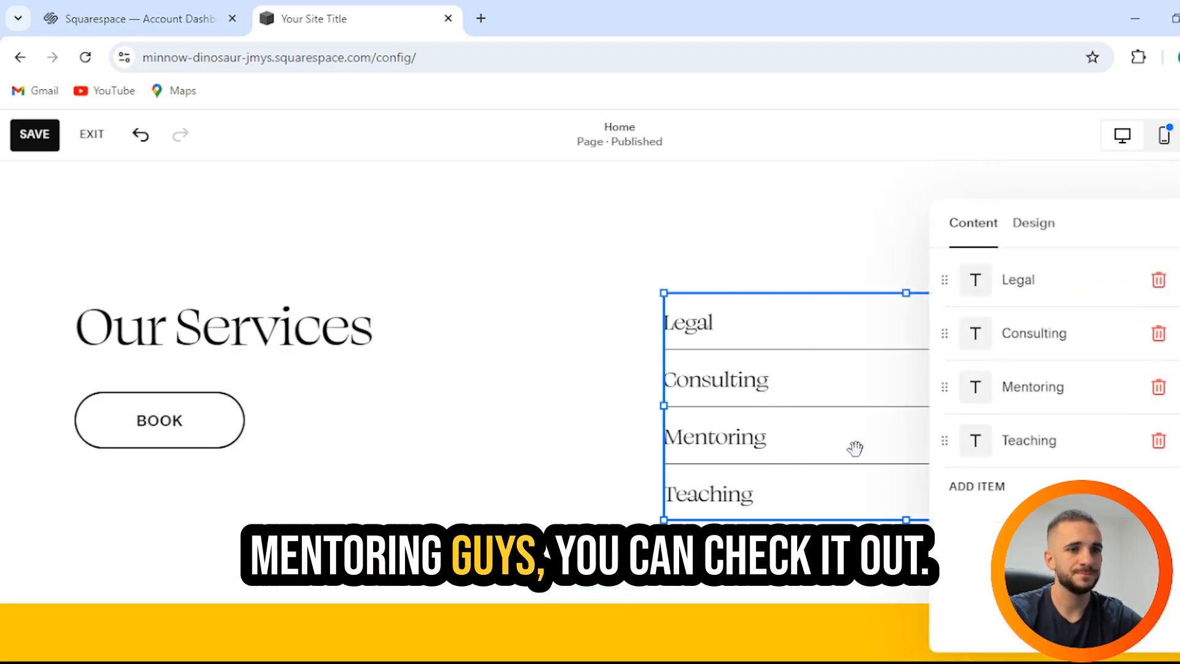
pyautogui.click(1019, 281)
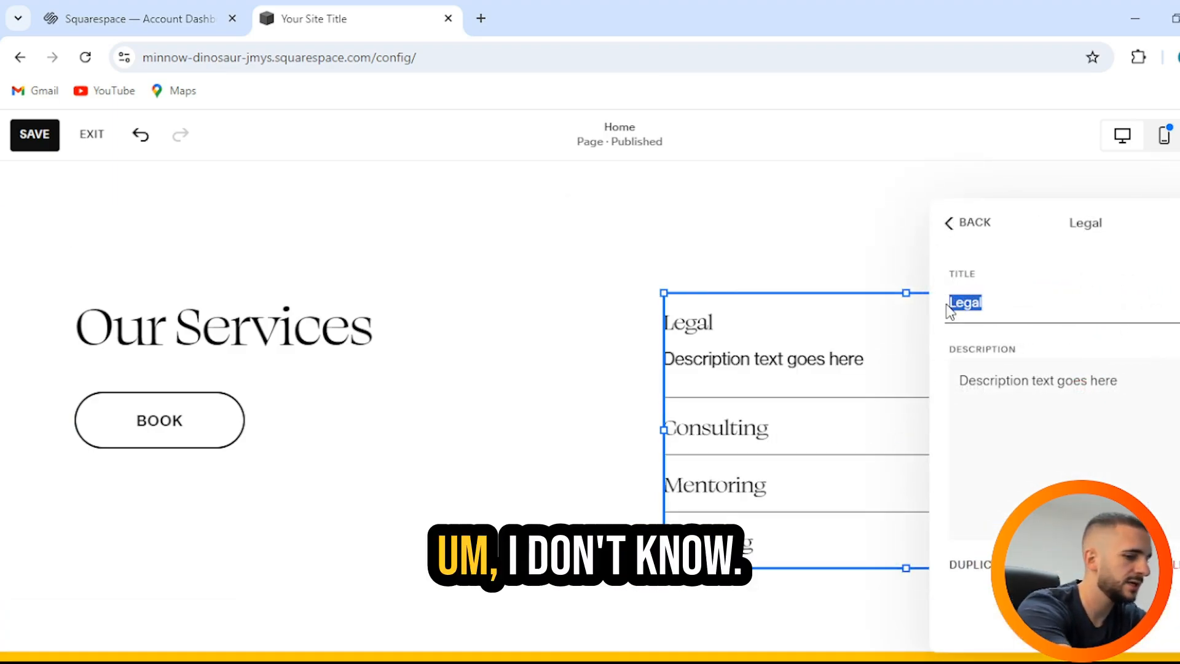
pyautogui.press('BackSpace')
pyautogui.press('BackSpace')
pyautogui.press('BackSpace')
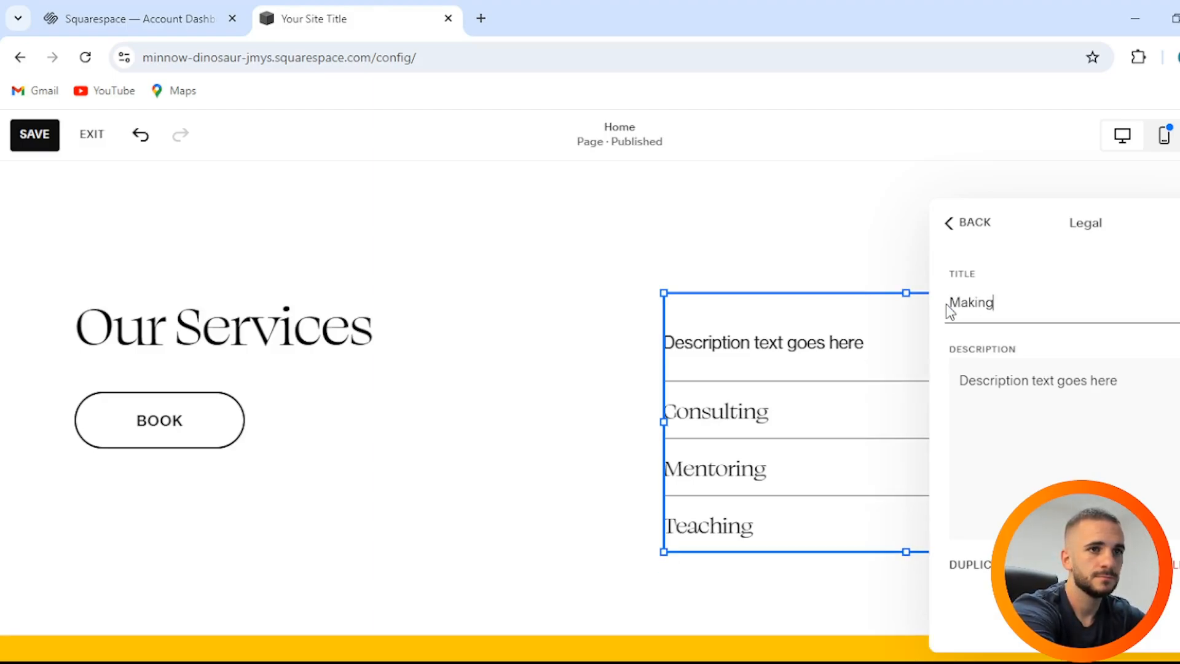
pyautogui.write('Making a bideo')
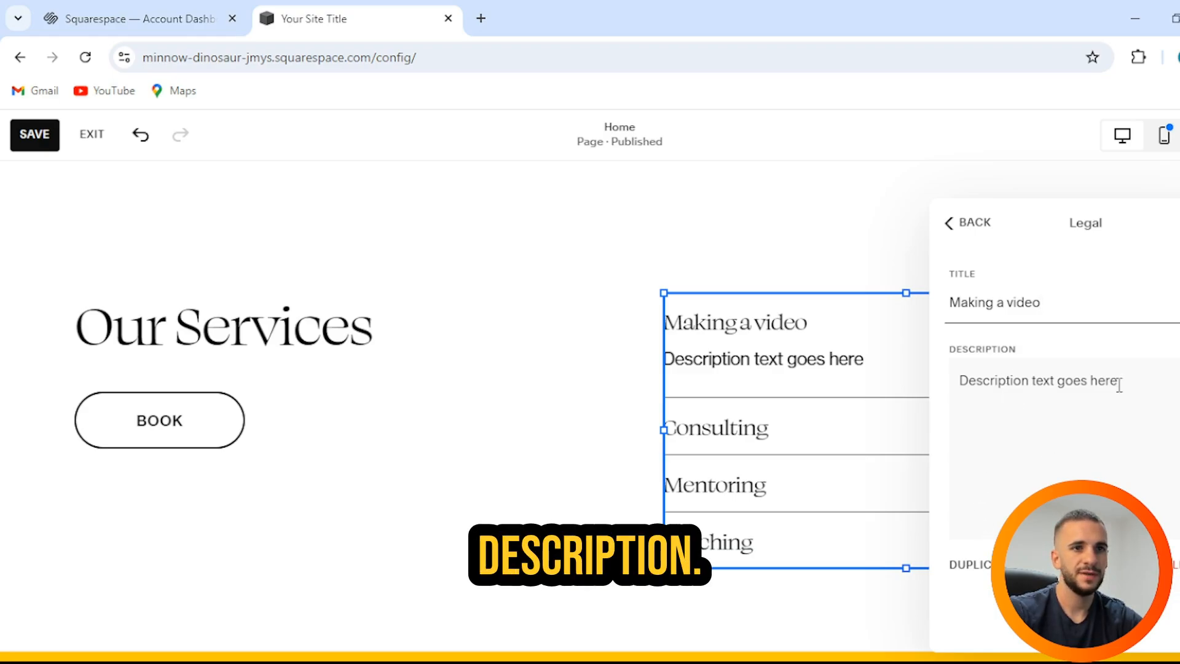
pyautogui.click(1063, 382)
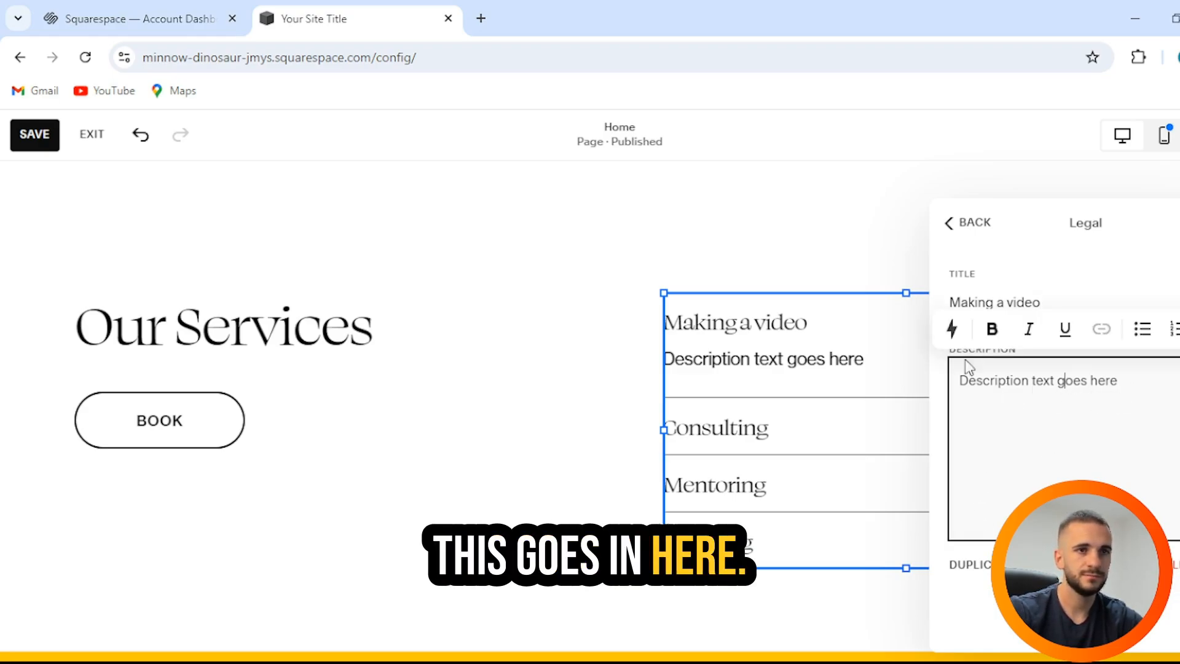
pyautogui.click(810, 360)
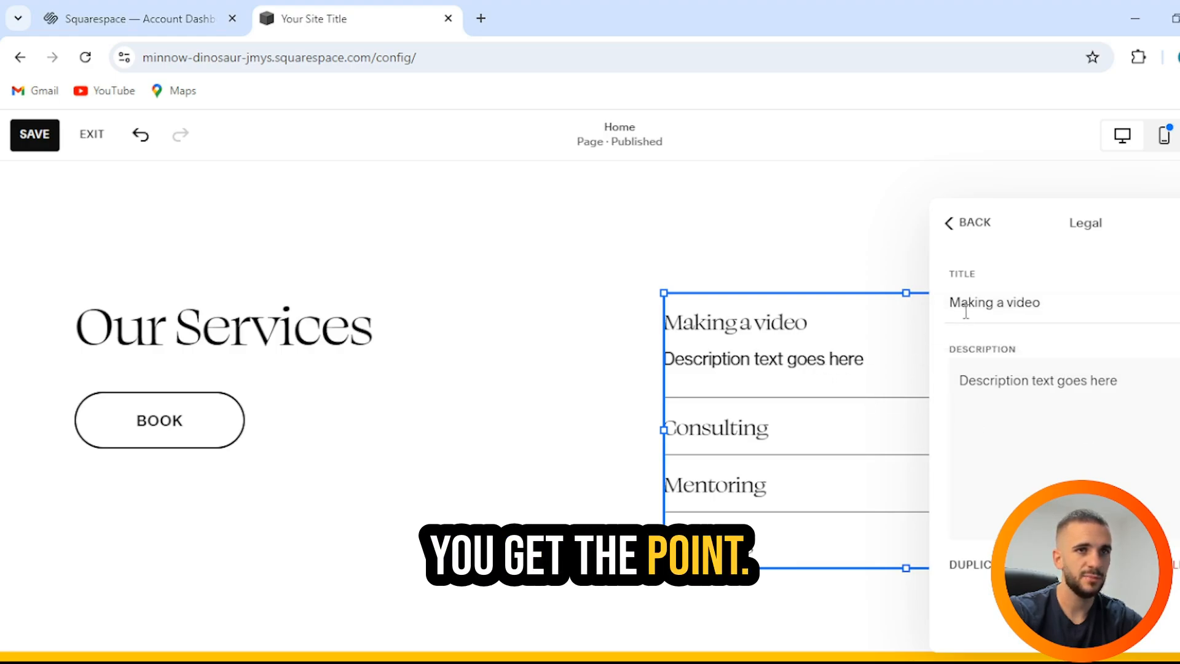
pyautogui.click(933, 226)
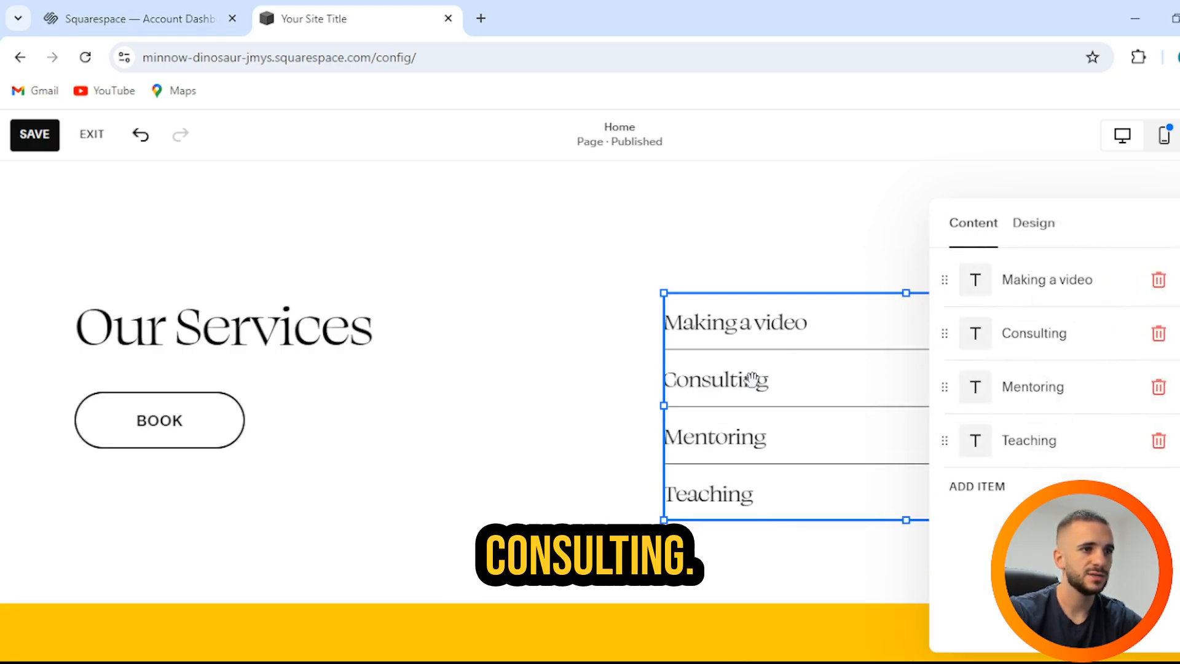
# Step: Rename Consulting to Video editing and Teaching to Courses, keeping Mentoring unchanged
pyautogui.click(1037, 351)
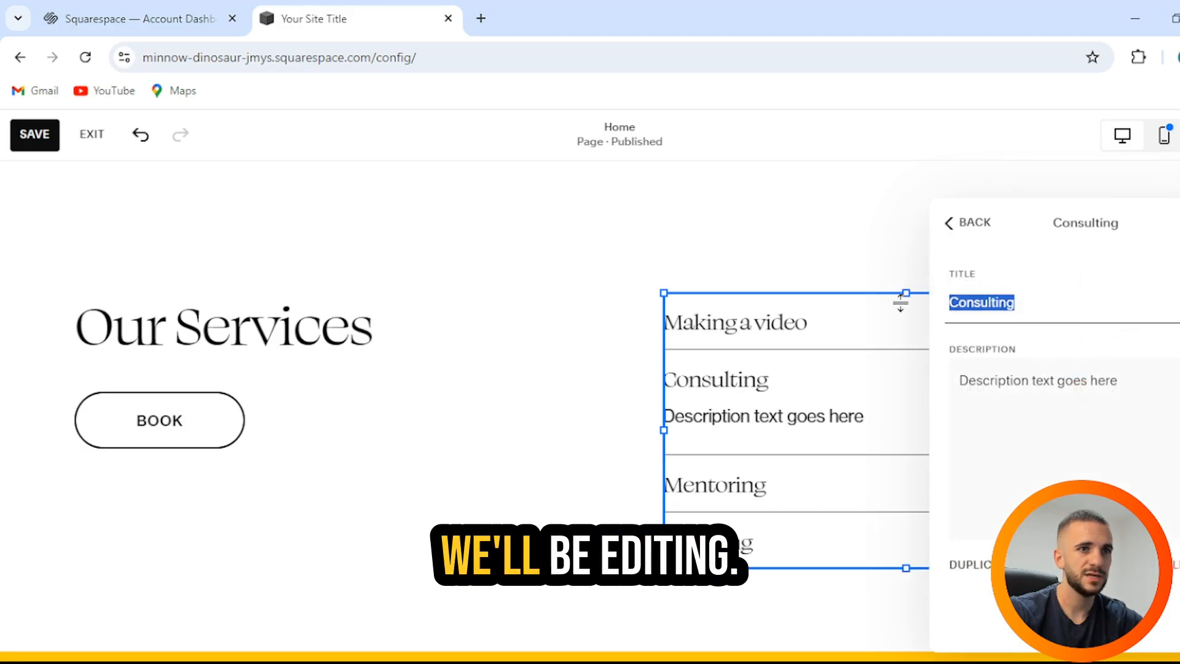
pyautogui.write('Video edi')
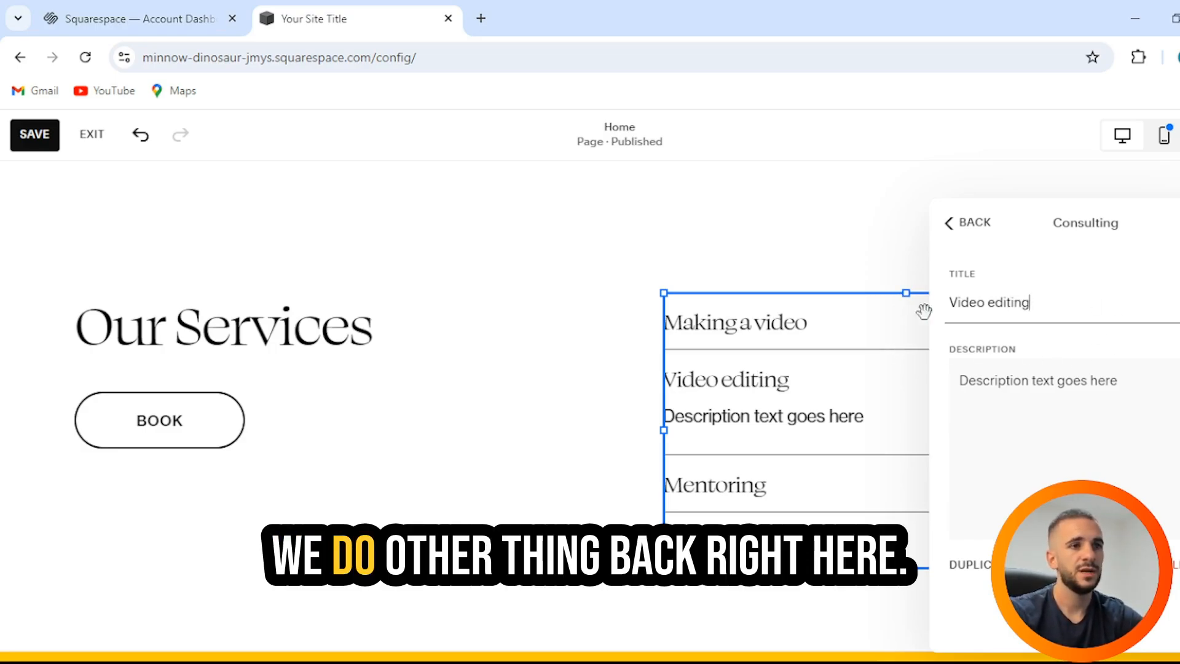
pyautogui.click(952, 223)
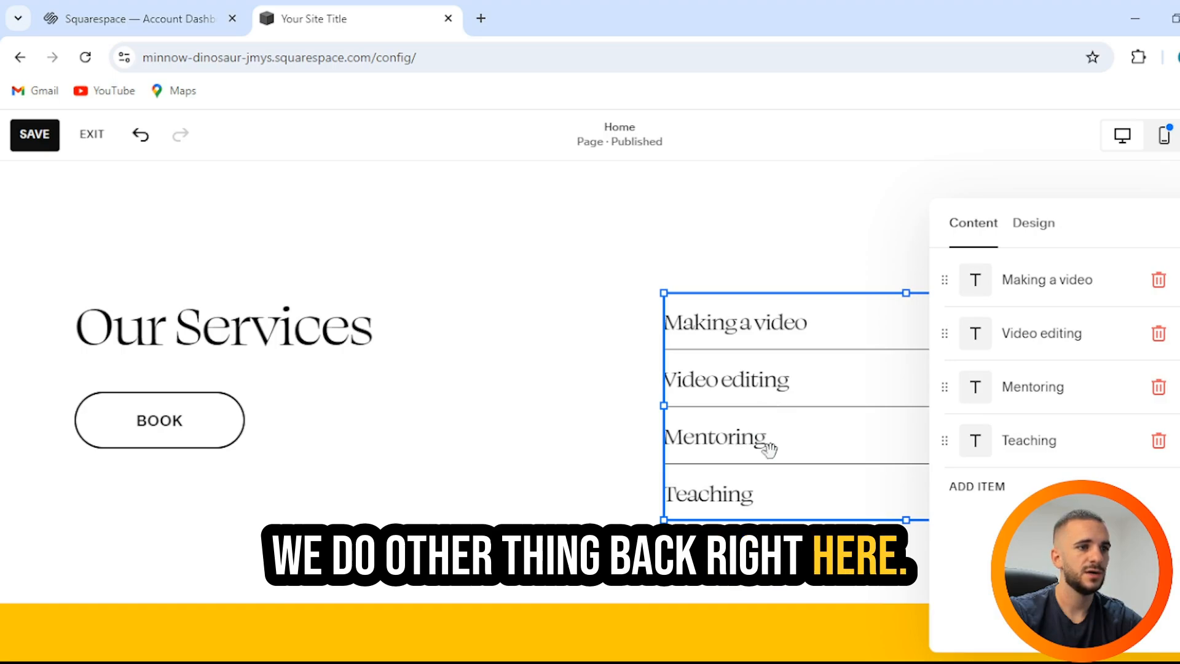
pyautogui.click(1037, 403)
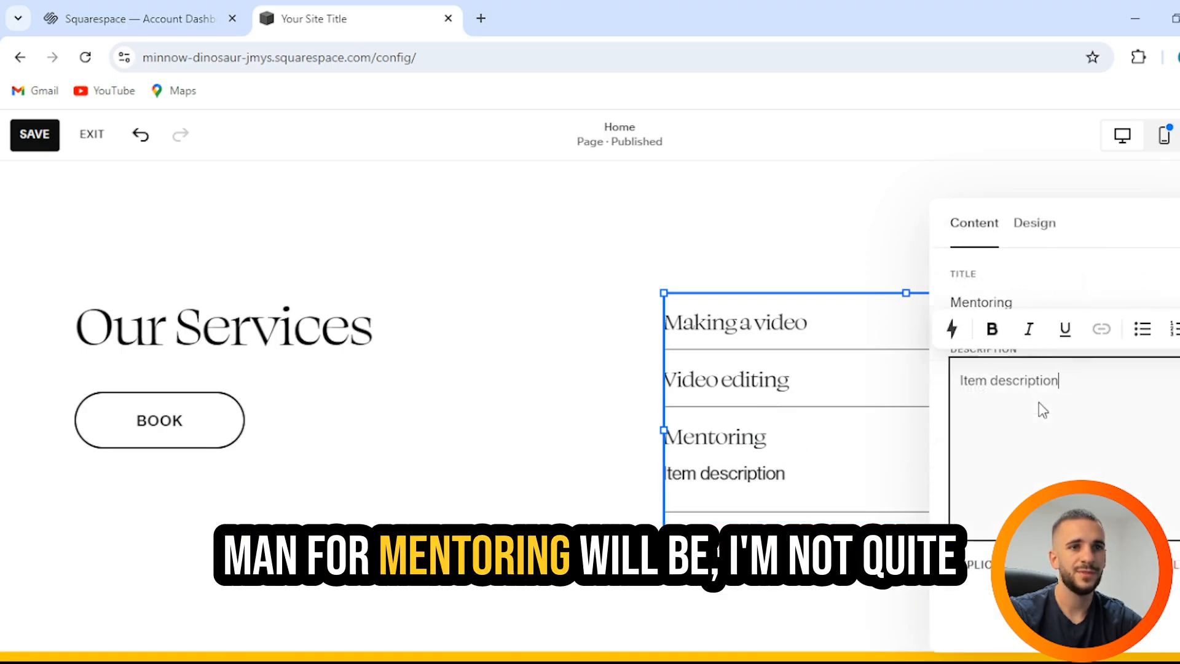
pyautogui.doubleClick(1006, 300)
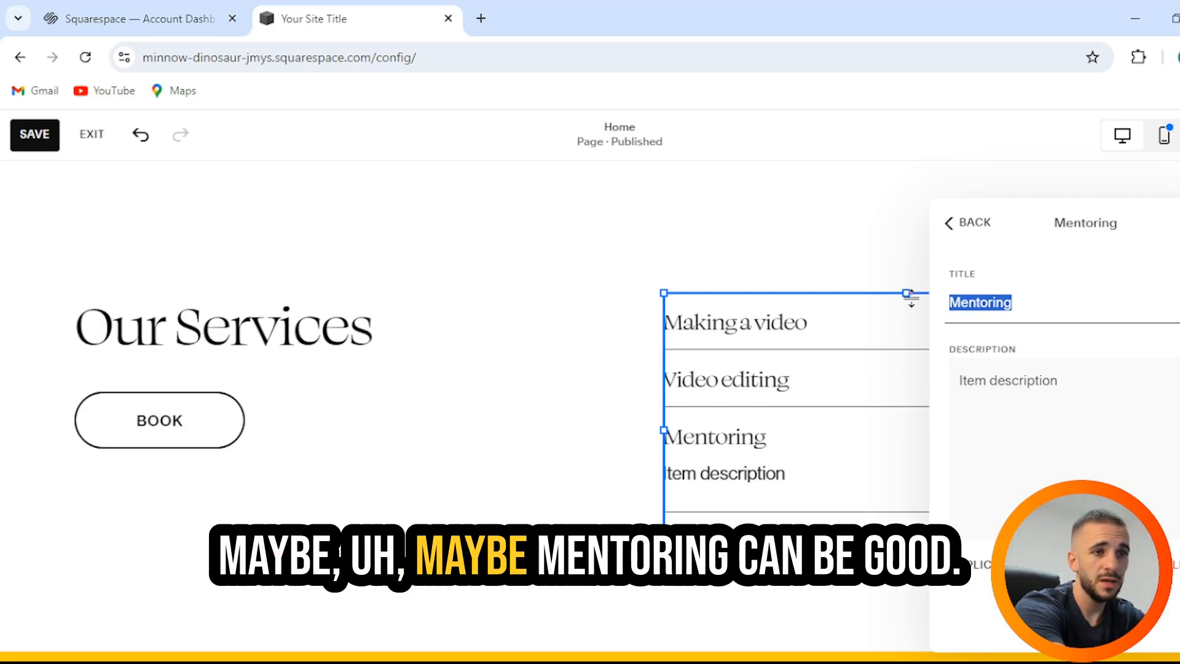
pyautogui.click(950, 224)
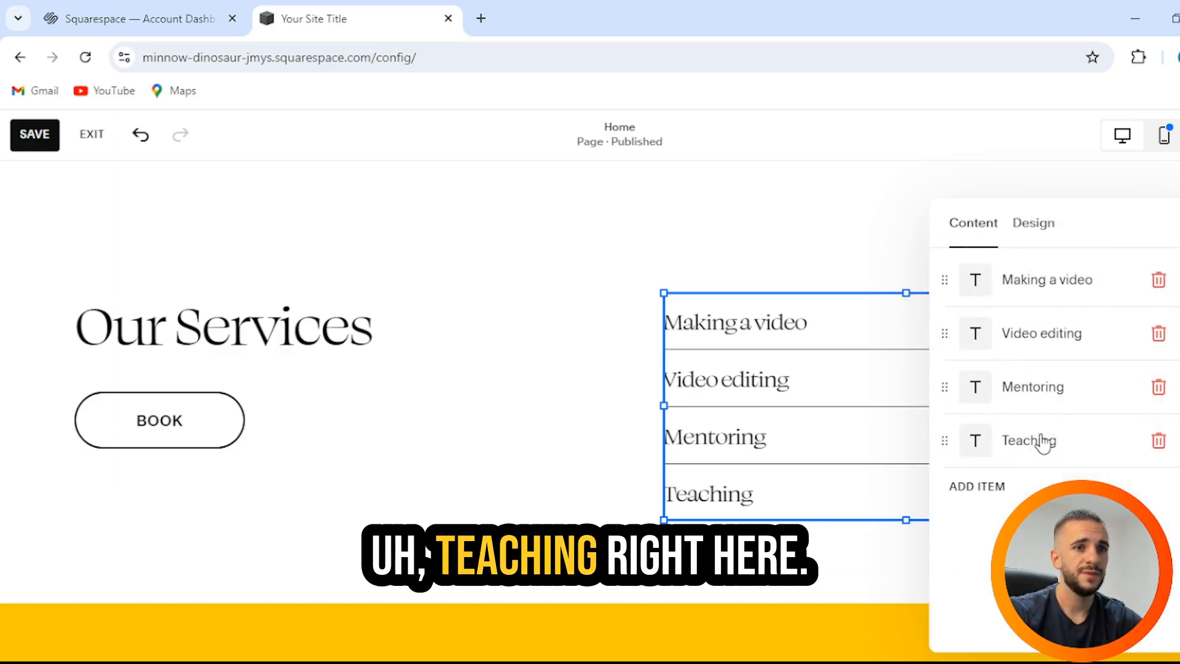
pyautogui.click(1042, 441)
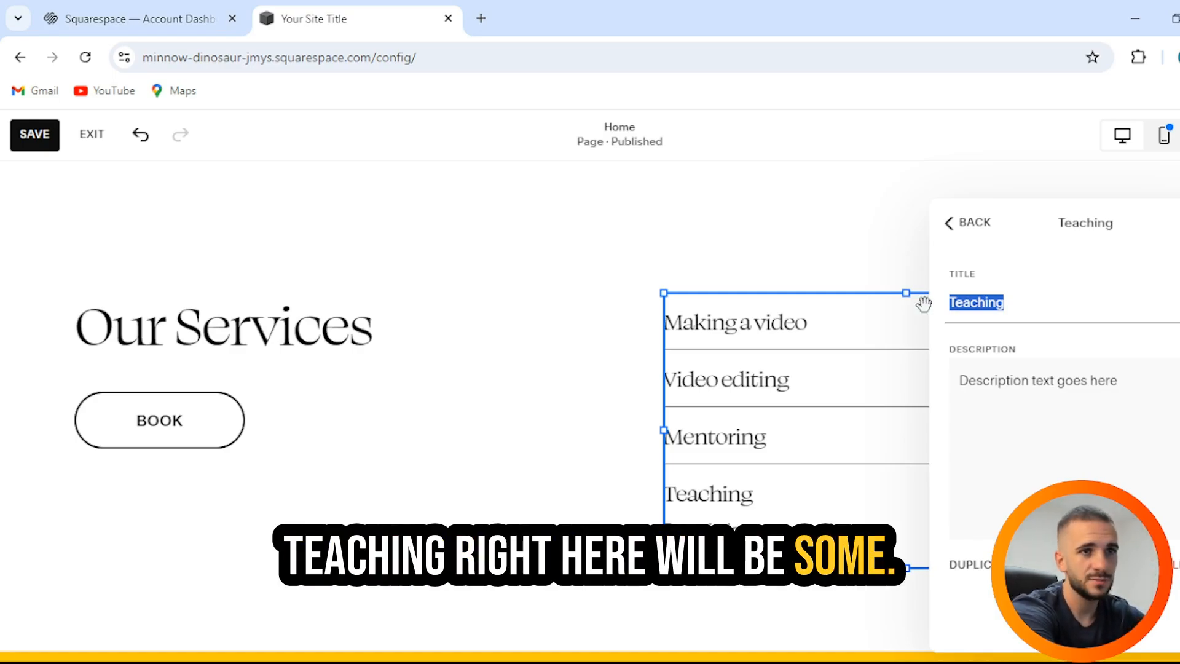
pyautogui.write('Courses')
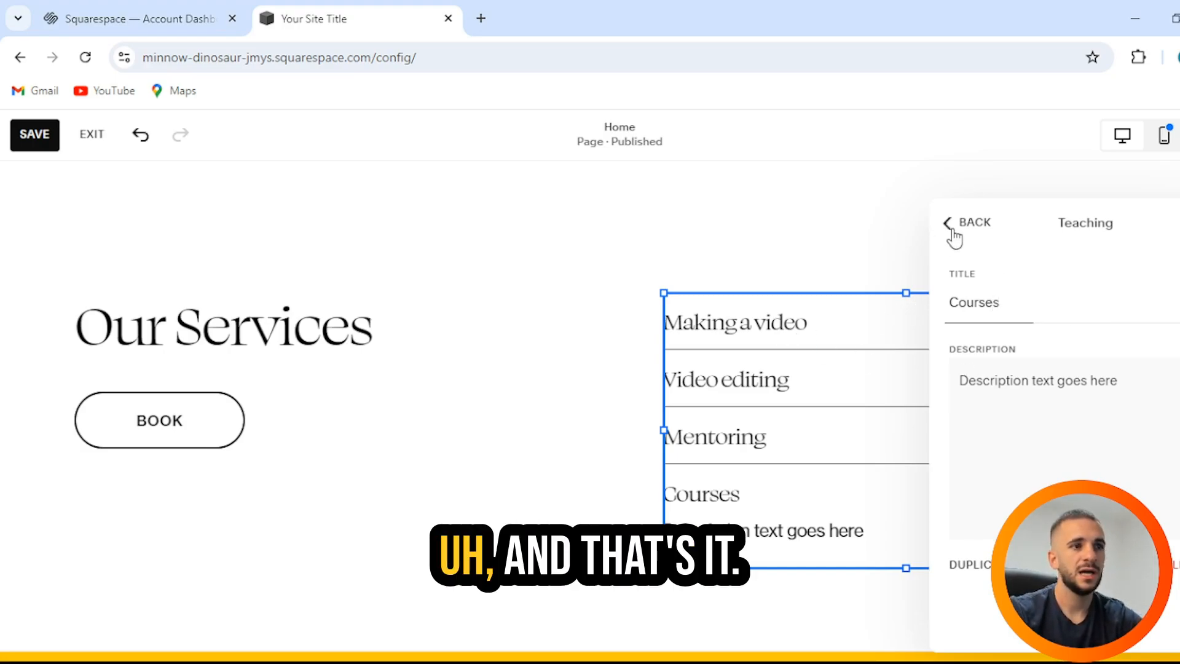
pyautogui.click(953, 237)
pyautogui.click(627, 274)
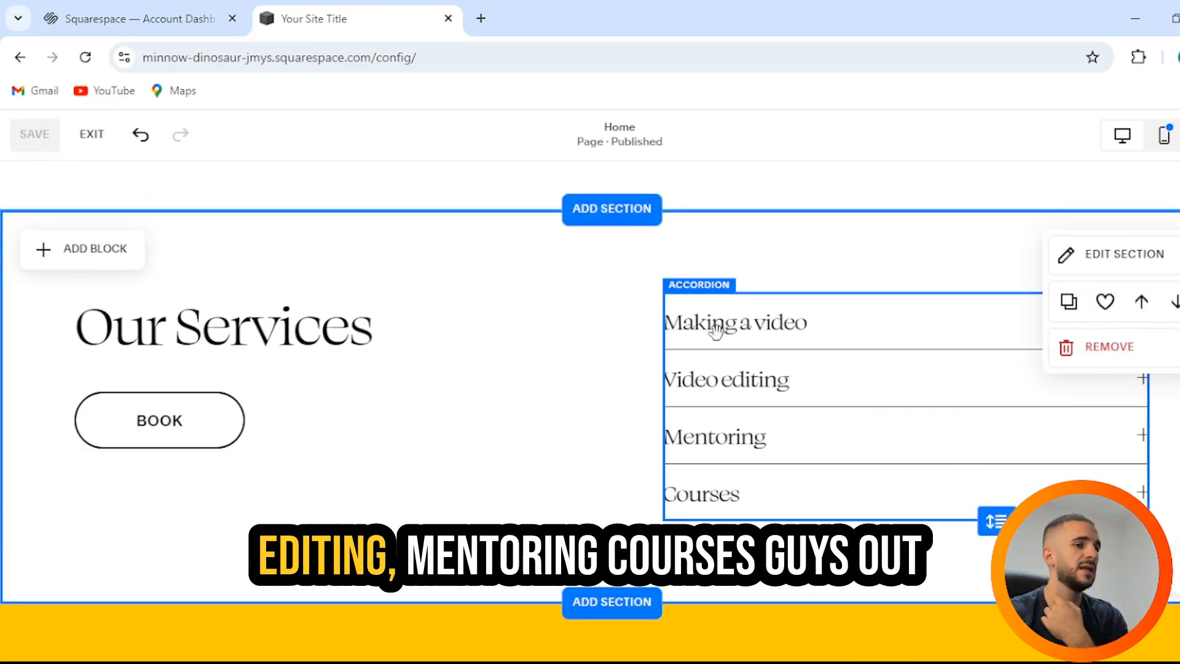
# Step: Scroll through the saved Home page from the personalised hero down past the Book Me banner to the footer
pyautogui.scroll(-5, 448, 368)
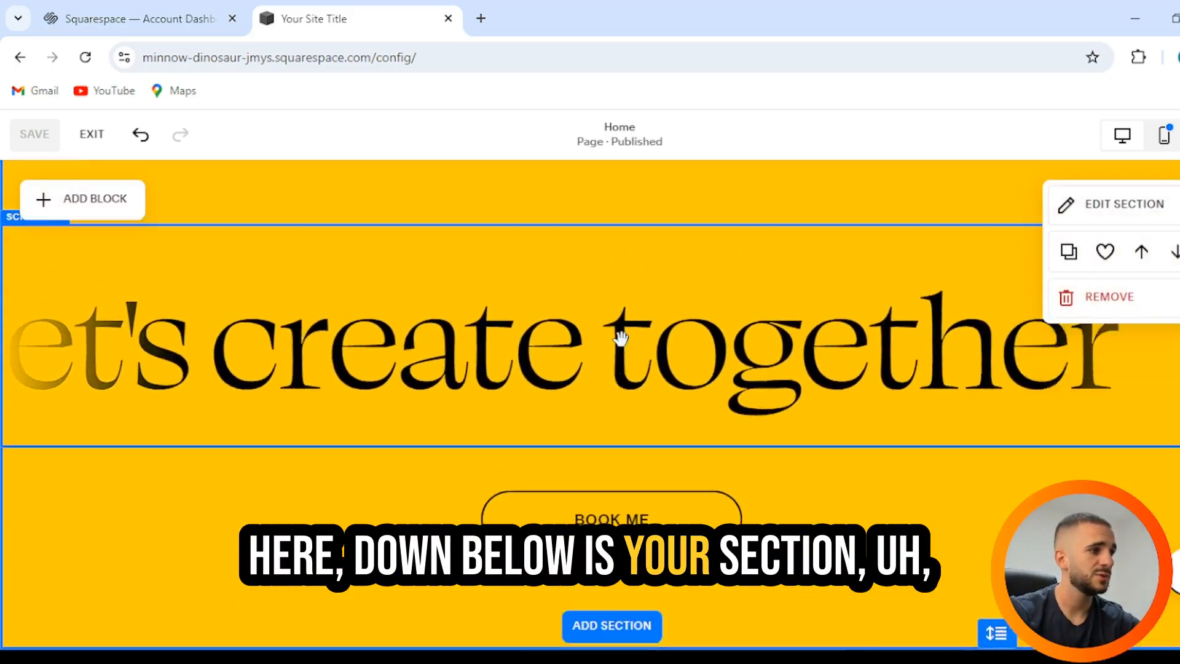
pyautogui.scroll(-7, 620, 337)
pyautogui.scroll(2, 347, 358)
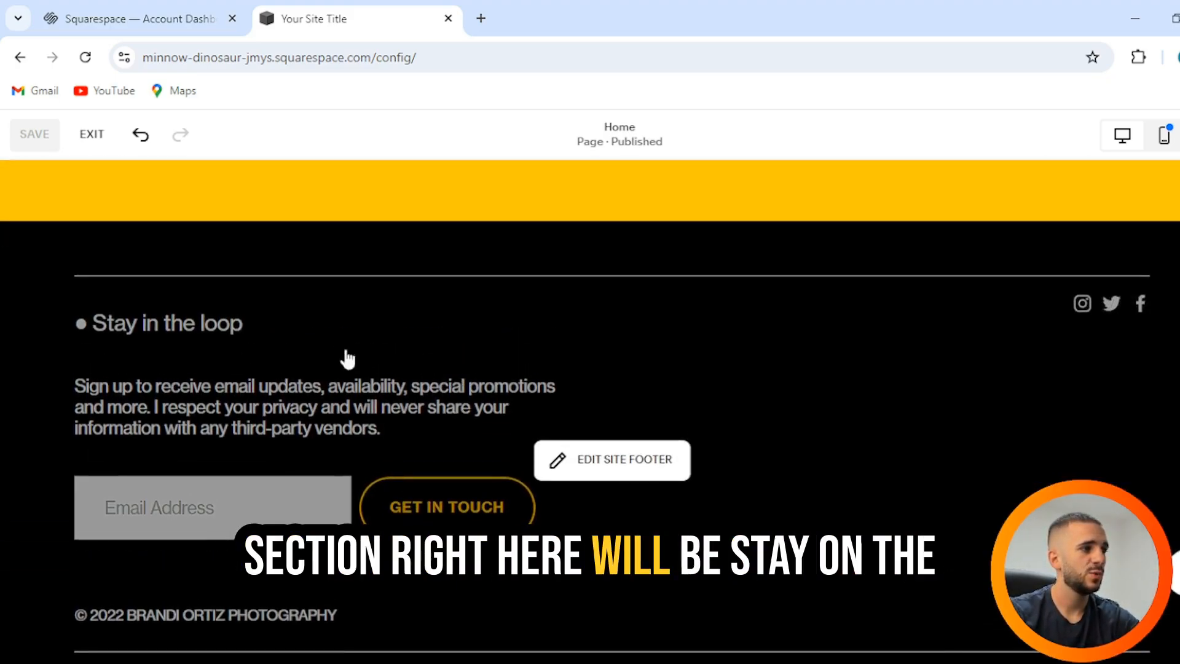
pyautogui.scroll(-5, 169, 504)
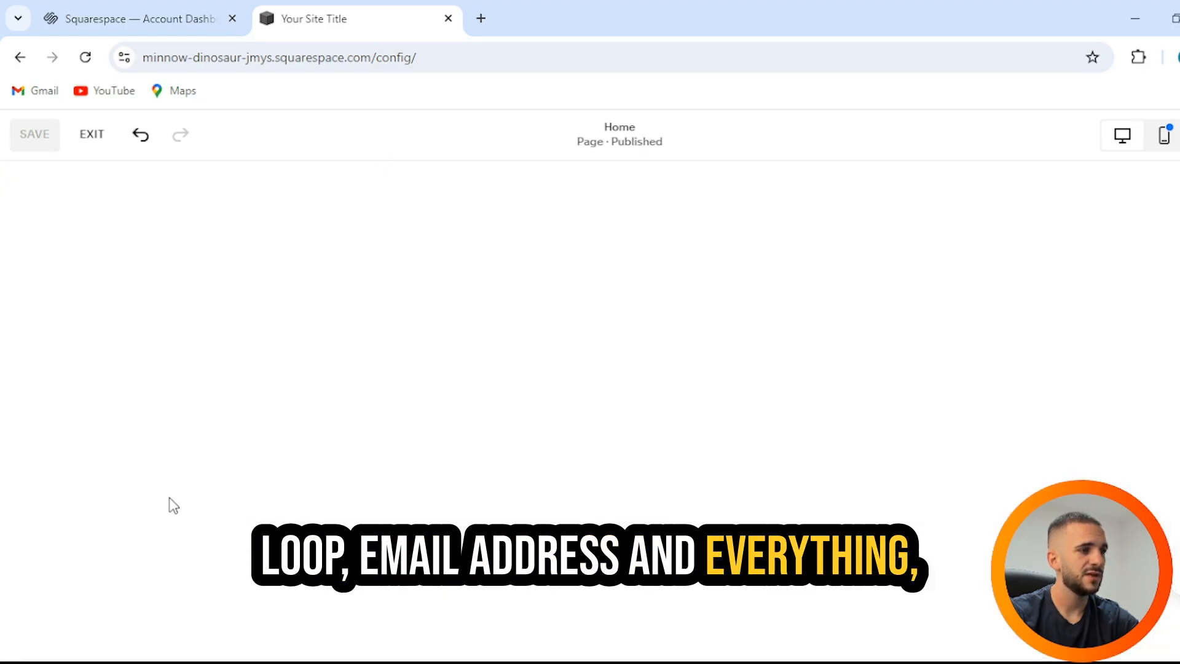
pyautogui.scroll(15, 174, 505)
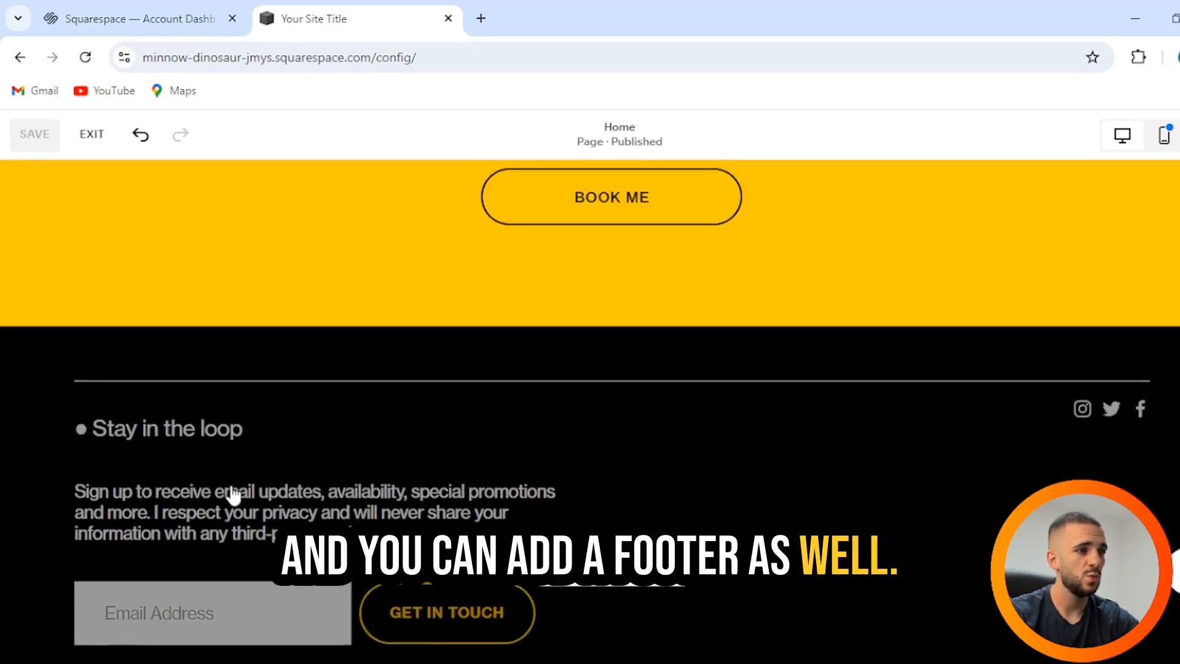
pyautogui.scroll(-3, 428, 497)
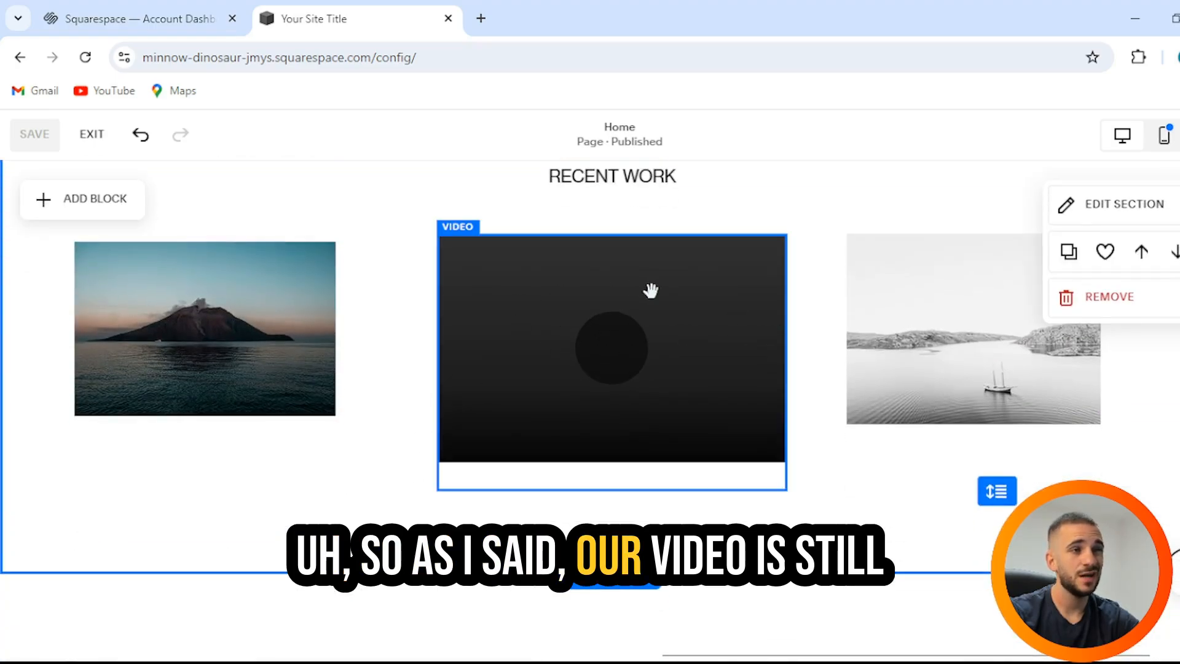
pyautogui.scroll(-7, 566, 284)
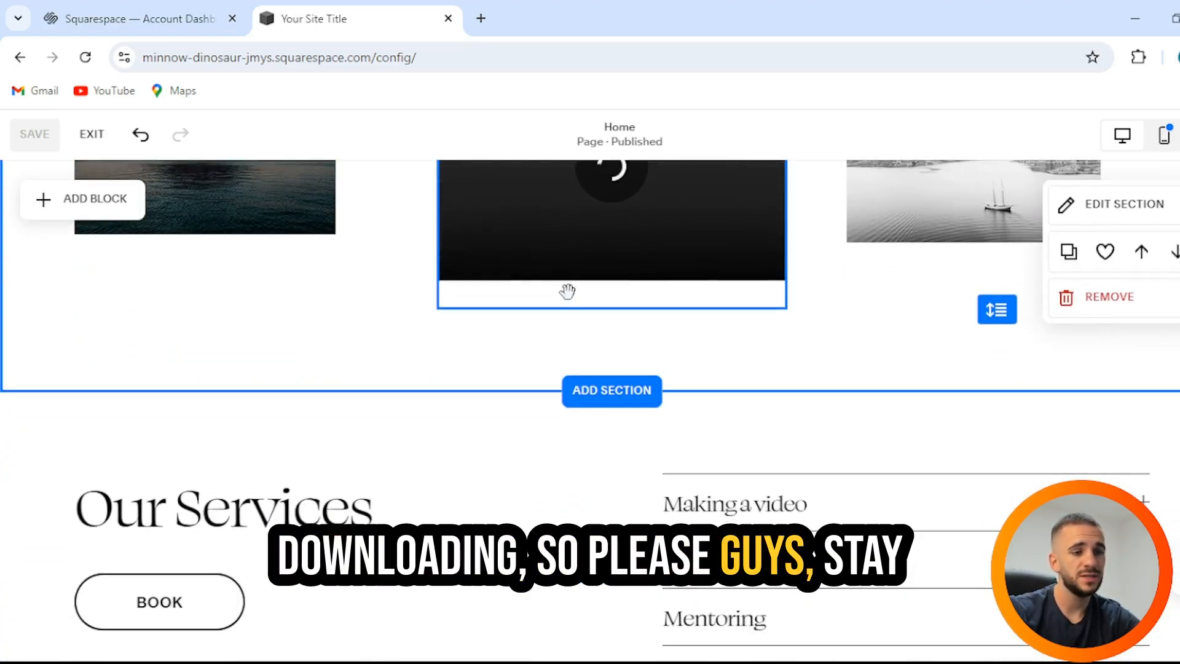
pyautogui.scroll(-7, 566, 326)
pyautogui.scroll(3, 562, 319)
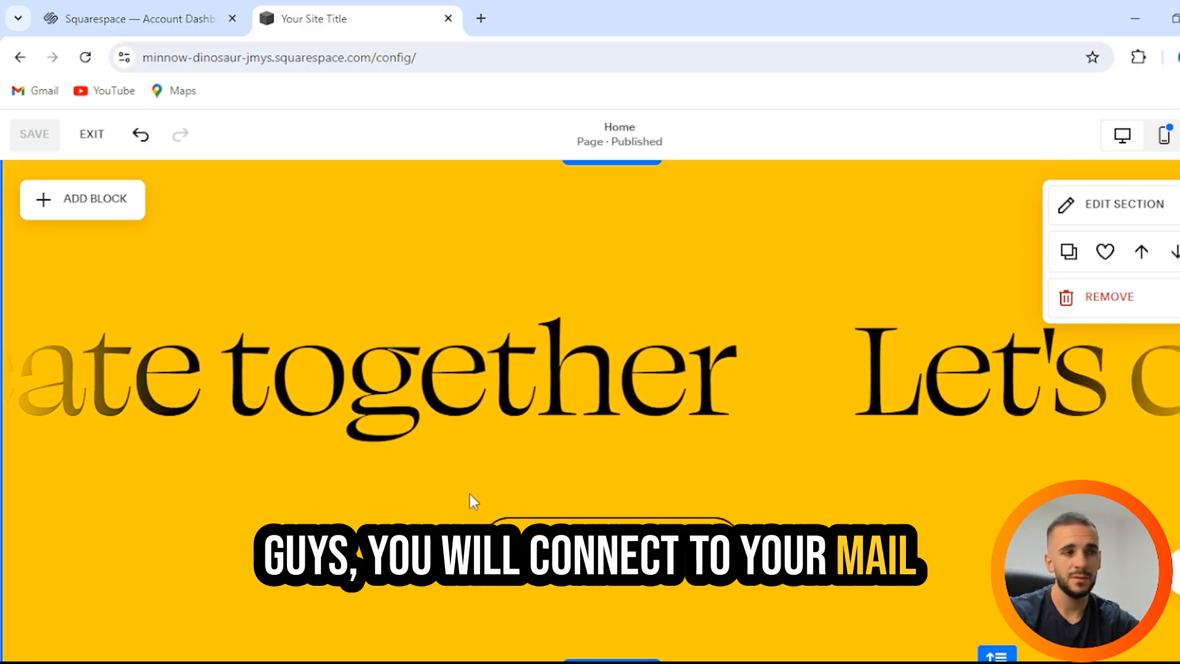
pyautogui.scroll(-4, 463, 501)
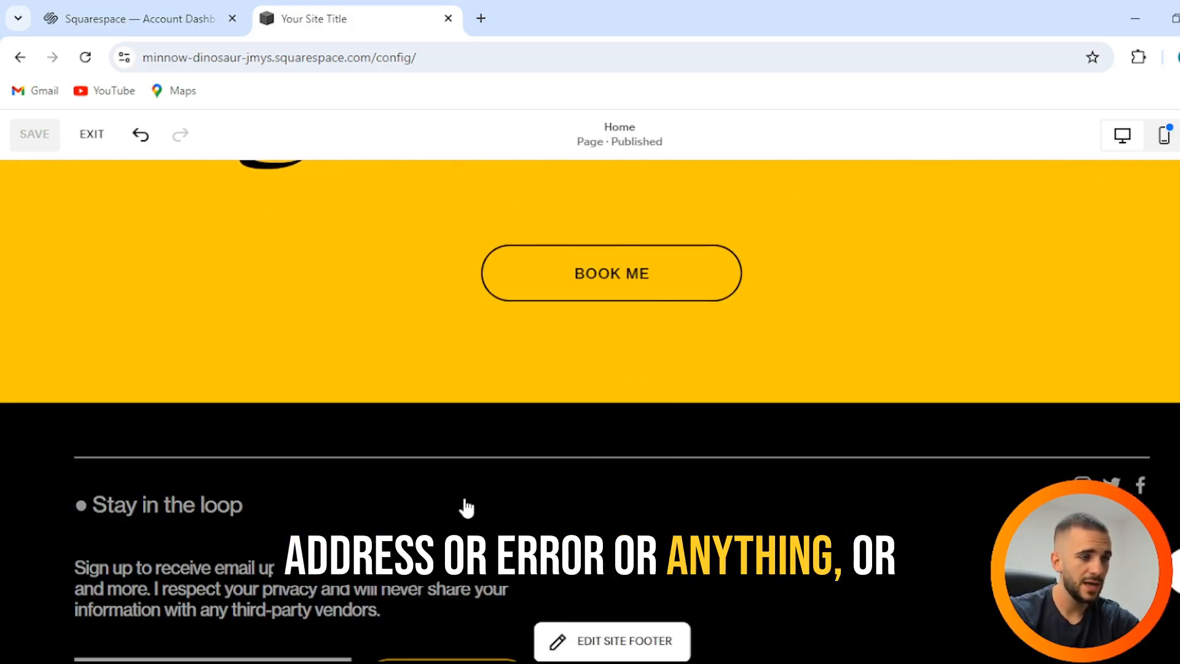
pyautogui.scroll(4, 430, 480)
pyautogui.scroll(-5, 545, 326)
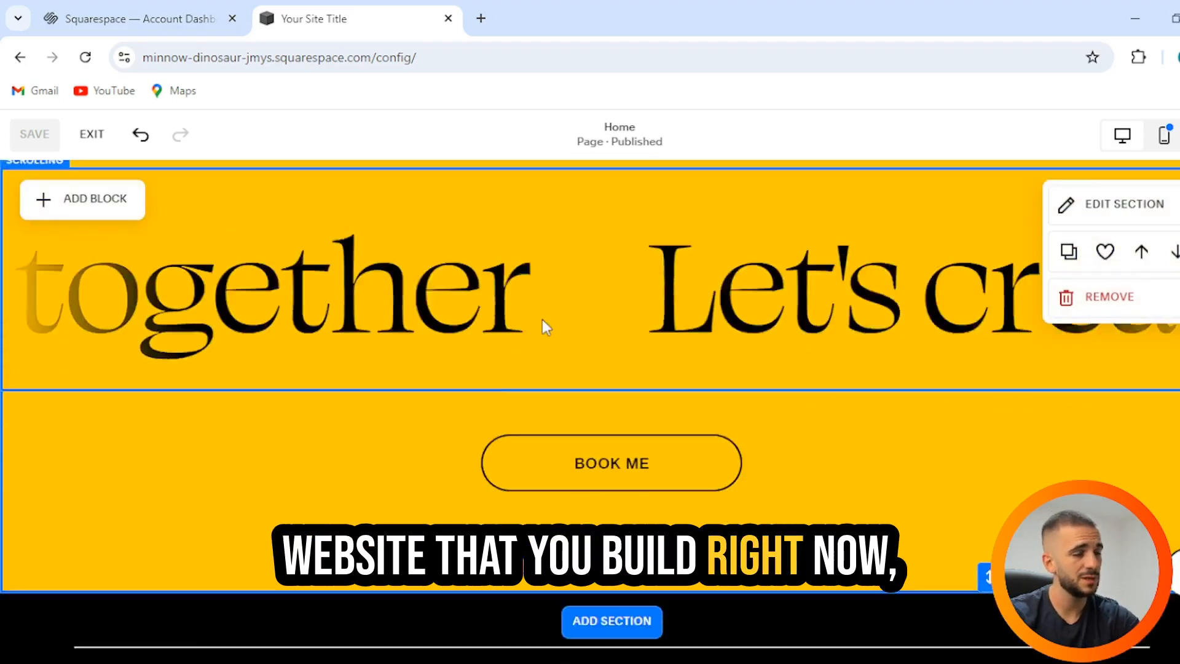
pyautogui.scroll(-5, 543, 332)
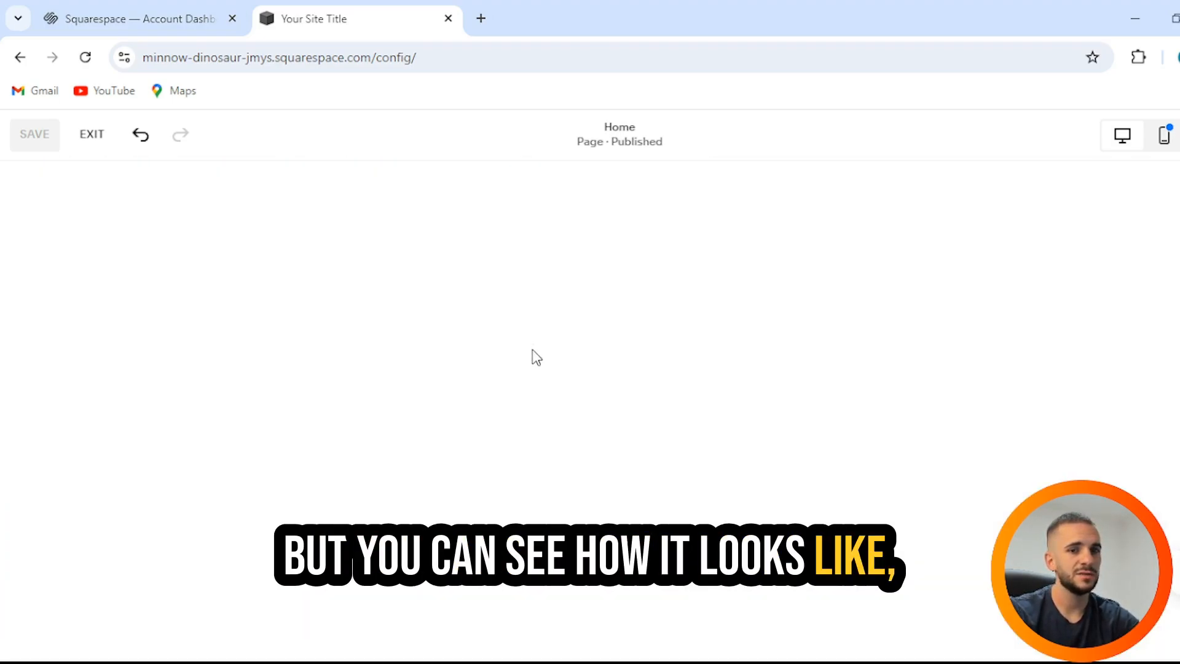
pyautogui.scroll(15, 535, 353)
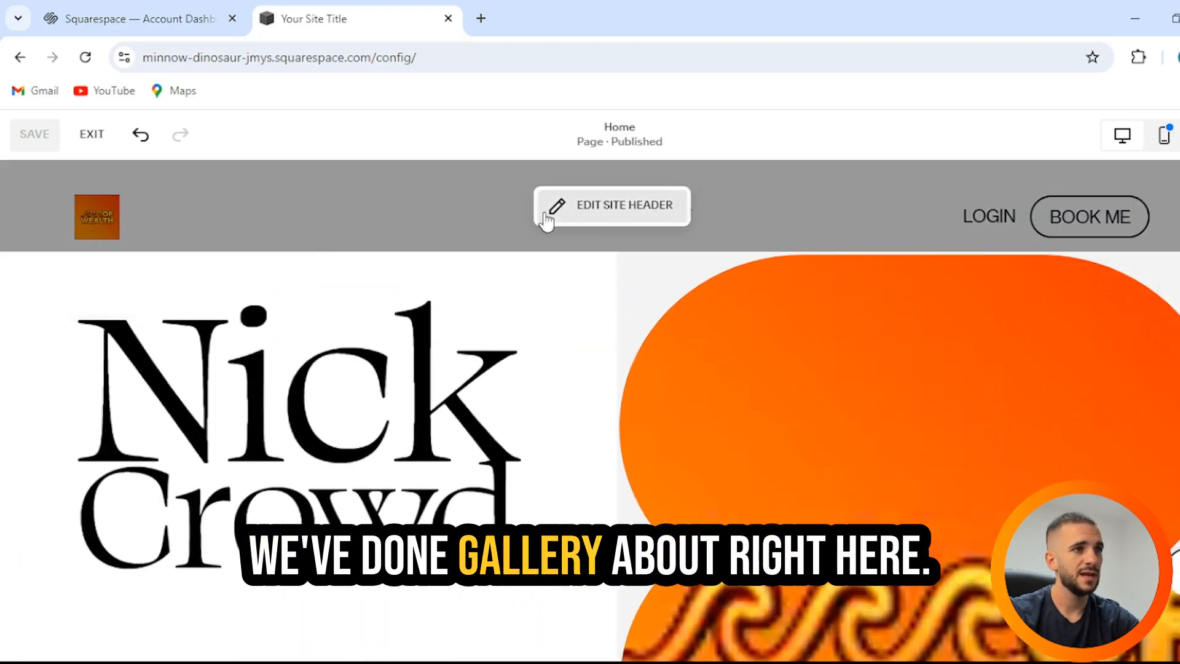
# Step: Edit the site header and check its navigation lists only the Gallery and About pages
pyautogui.click(649, 221)
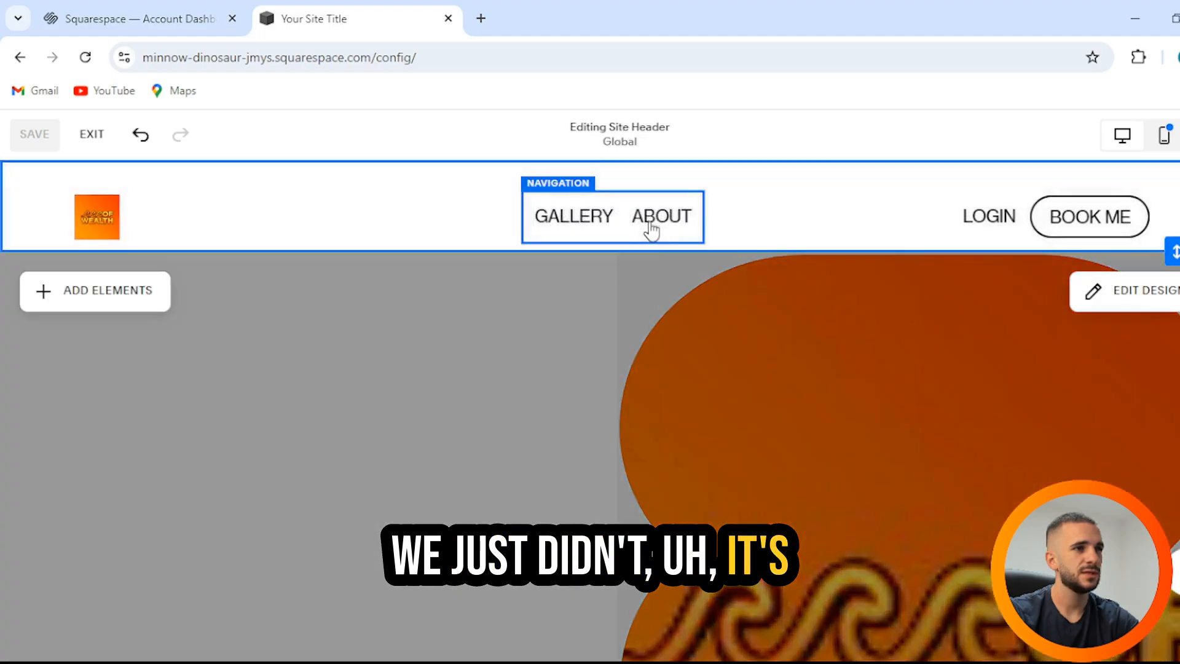
pyautogui.click(582, 219)
pyautogui.click(579, 226)
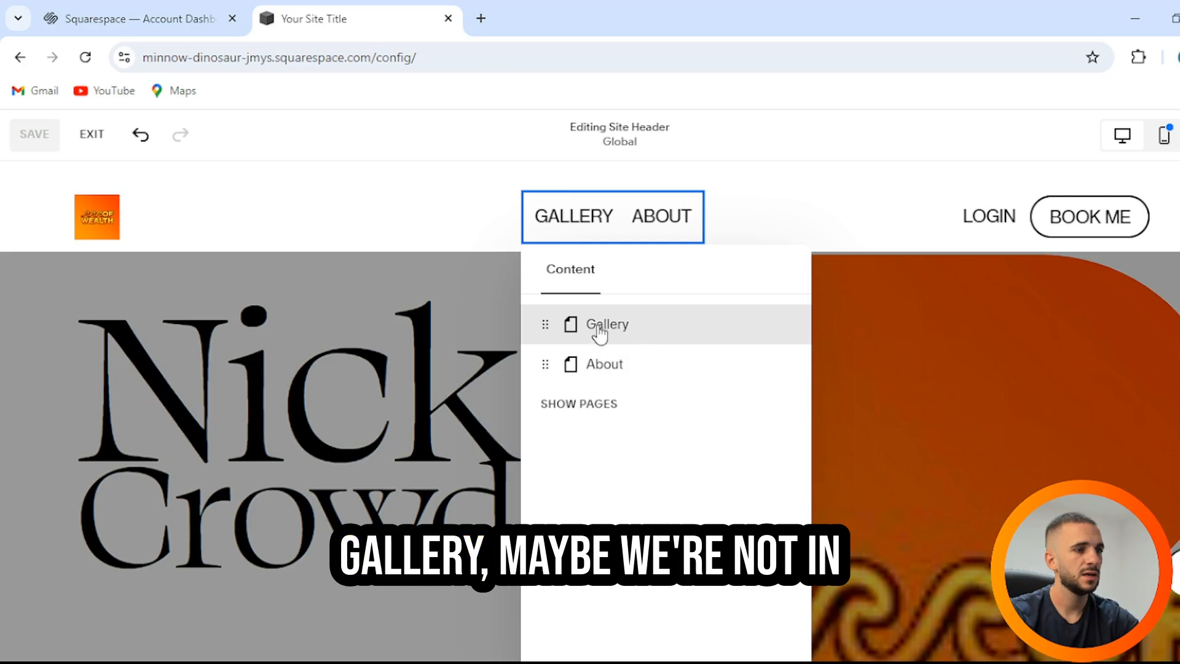
pyautogui.click(562, 218)
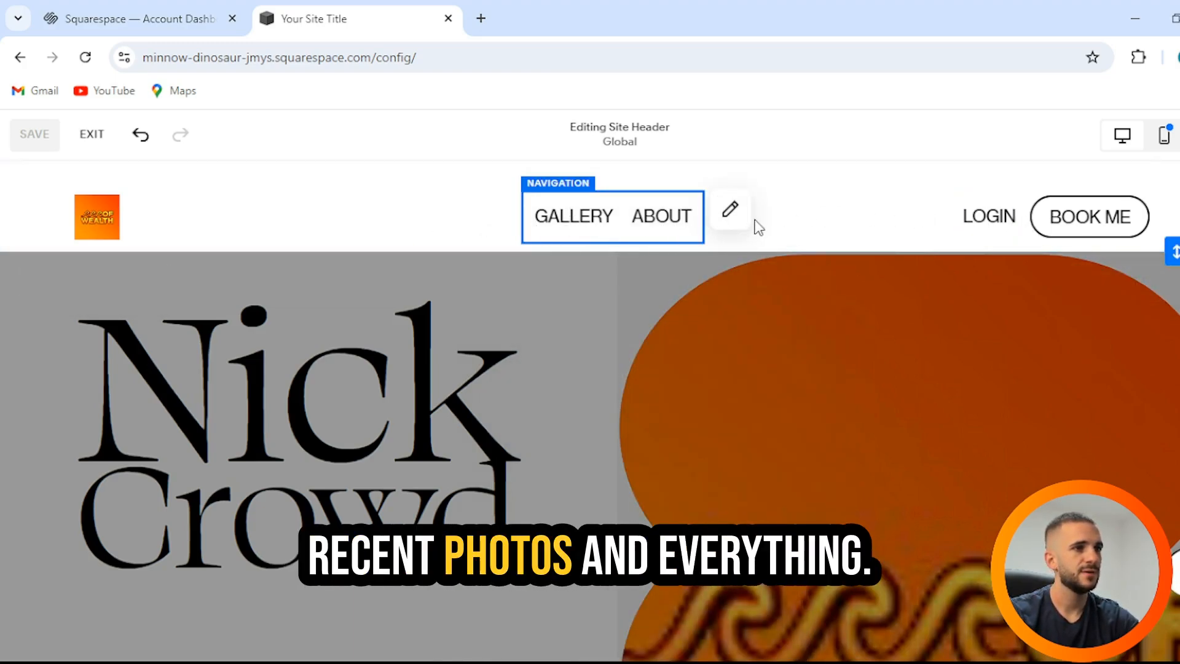
pyautogui.click(732, 213)
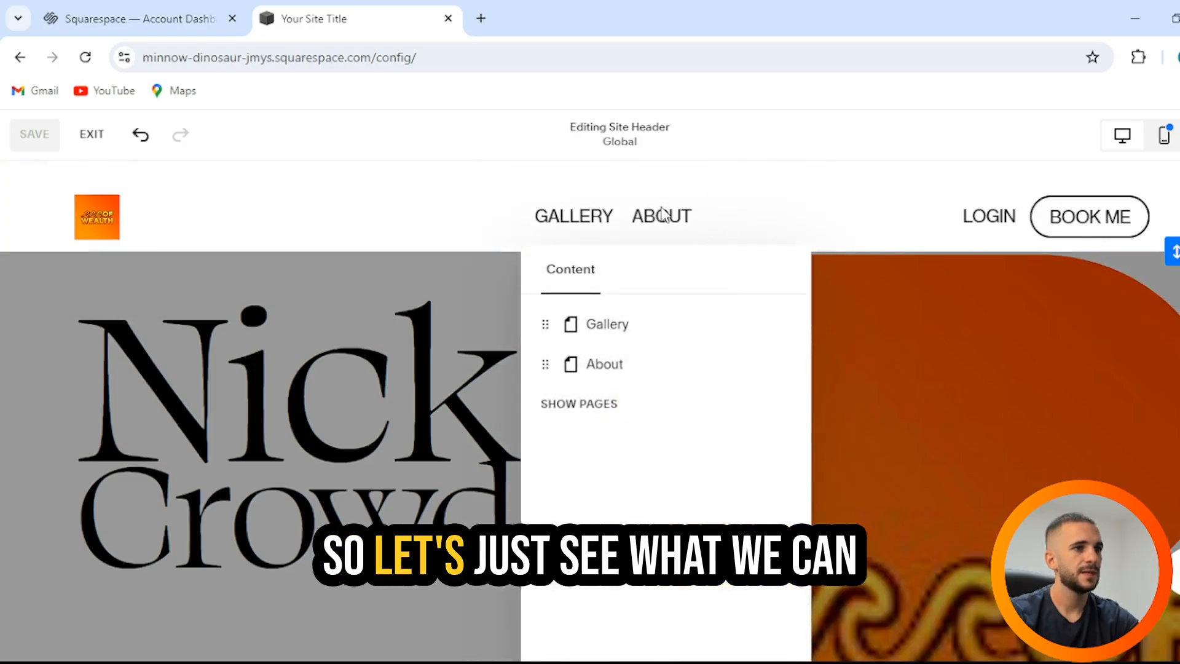
pyautogui.click(737, 221)
pyautogui.click(737, 216)
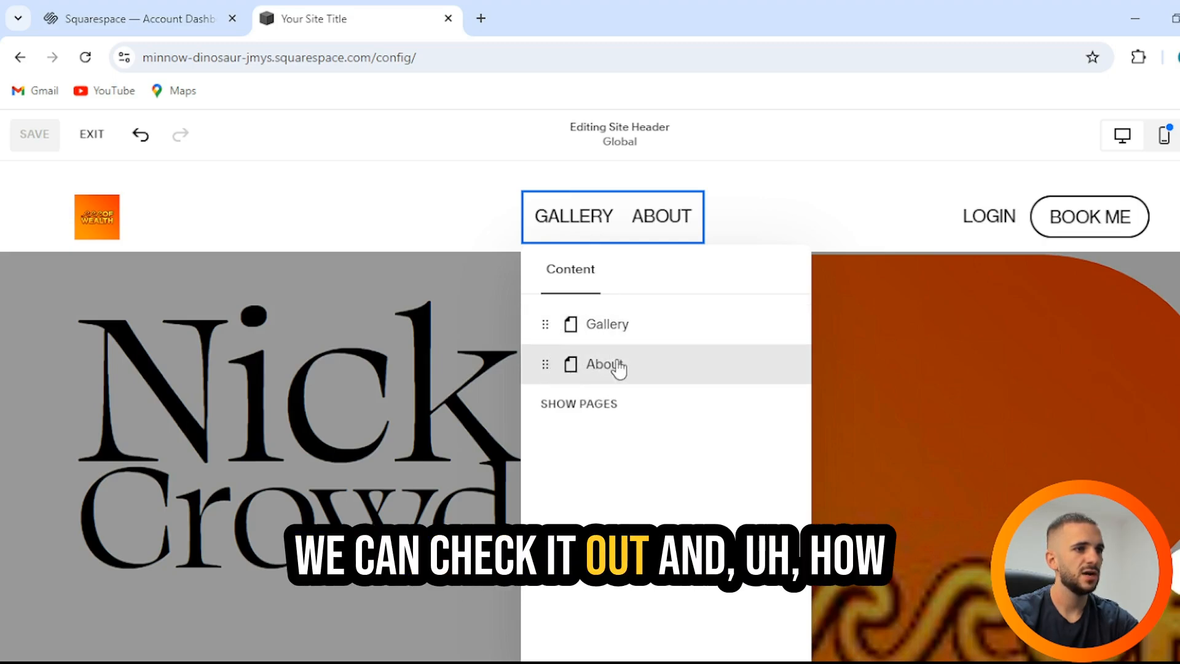
pyautogui.click(835, 204)
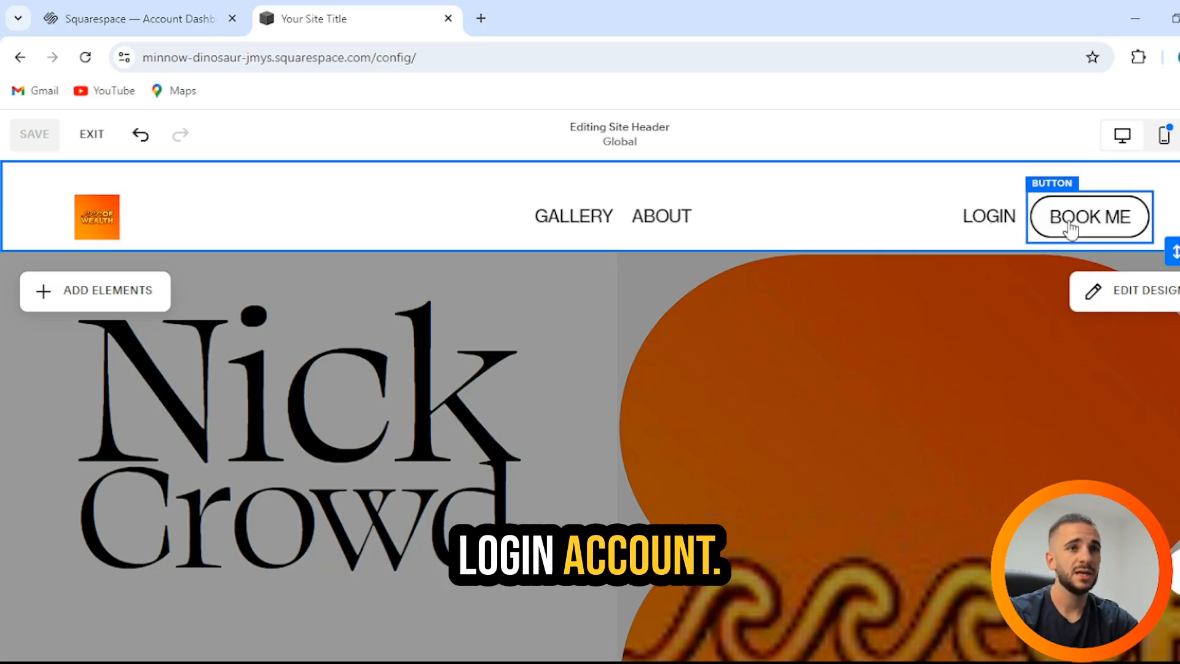
pyautogui.scroll(-10, 961, 281)
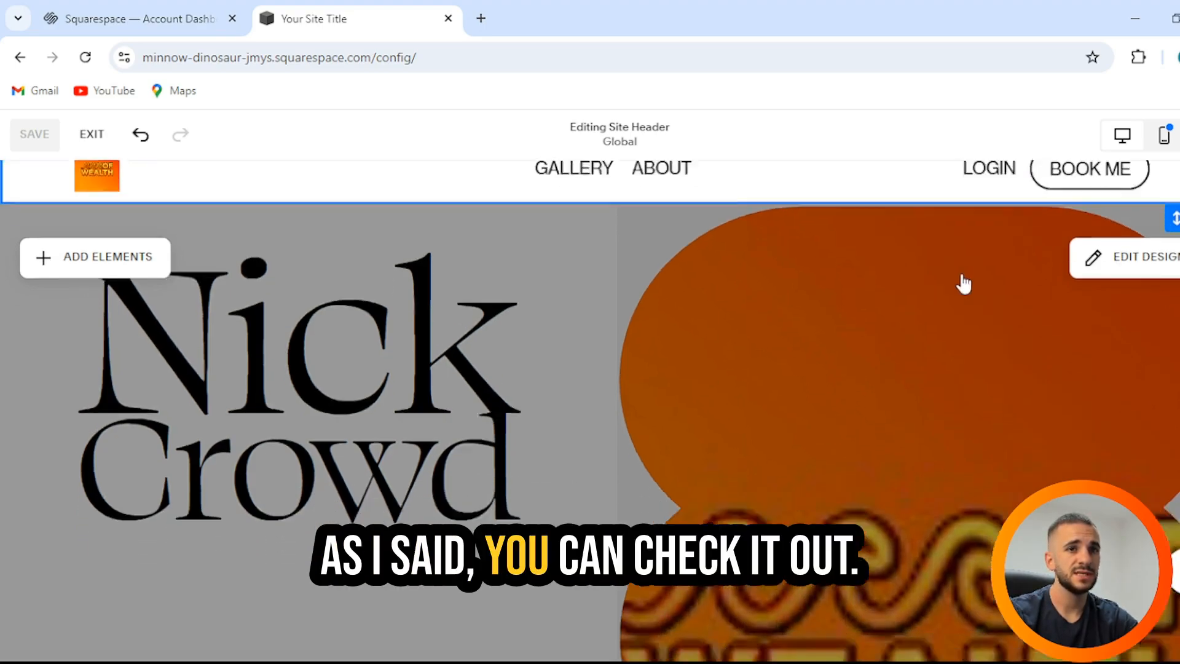
pyautogui.scroll(-20, 950, 272)
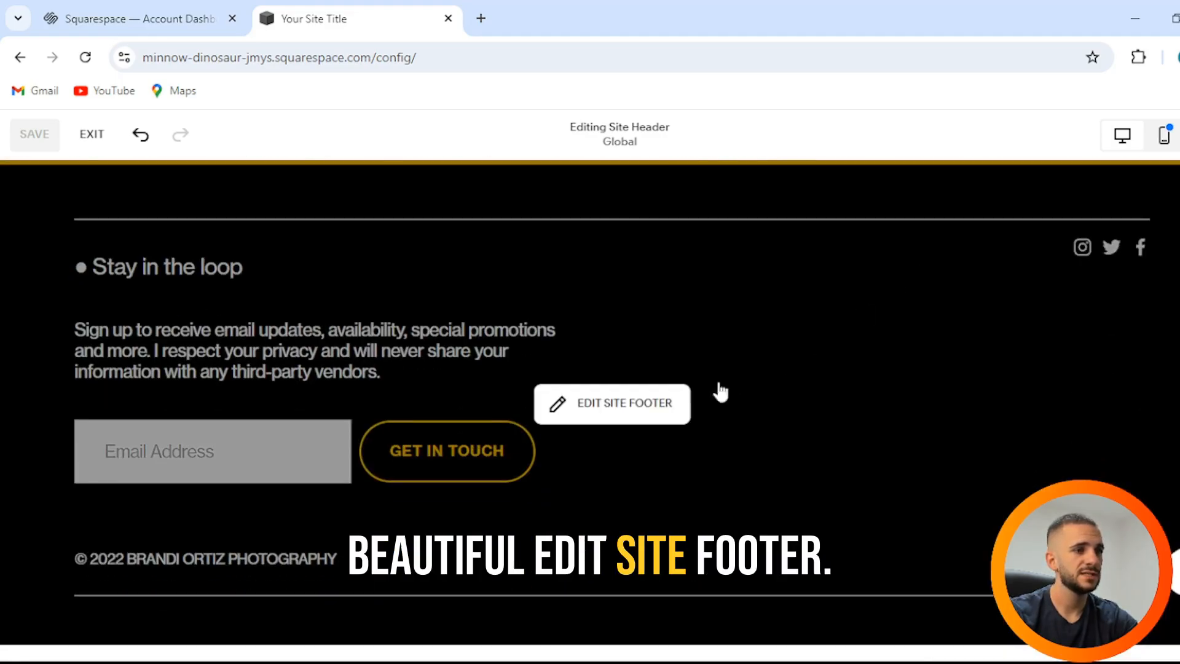
# Step: Edit the site footer copyright text to read '© 2024 Wave of Wealth Youtube'
pyautogui.click(634, 407)
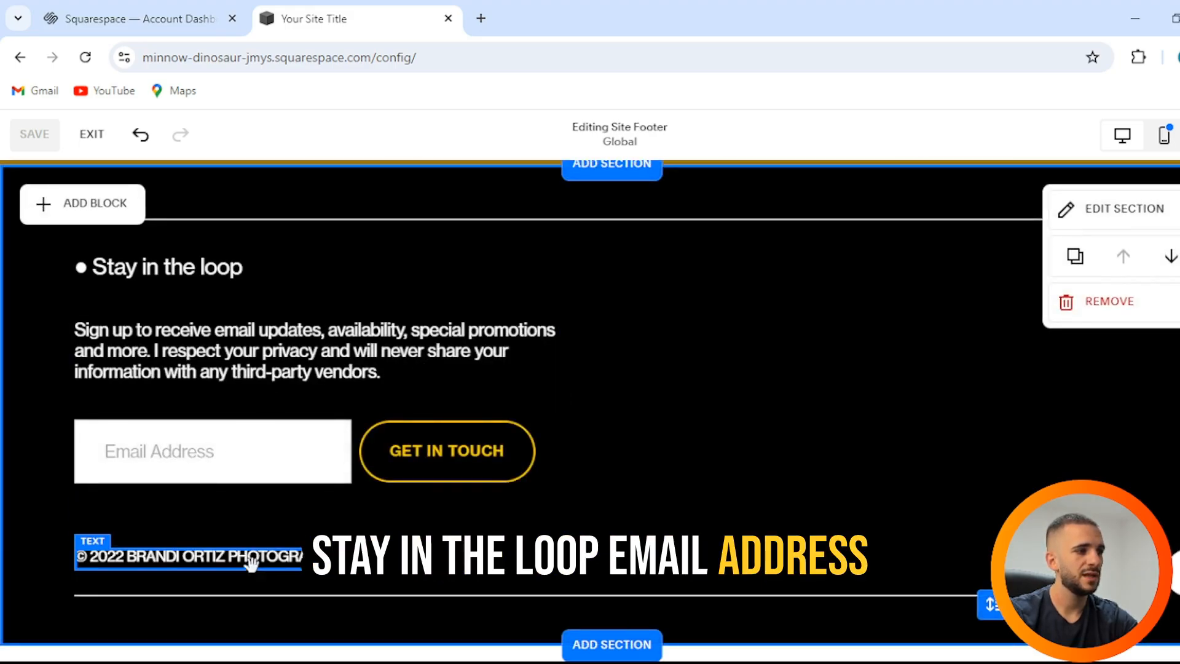
pyautogui.click(169, 561)
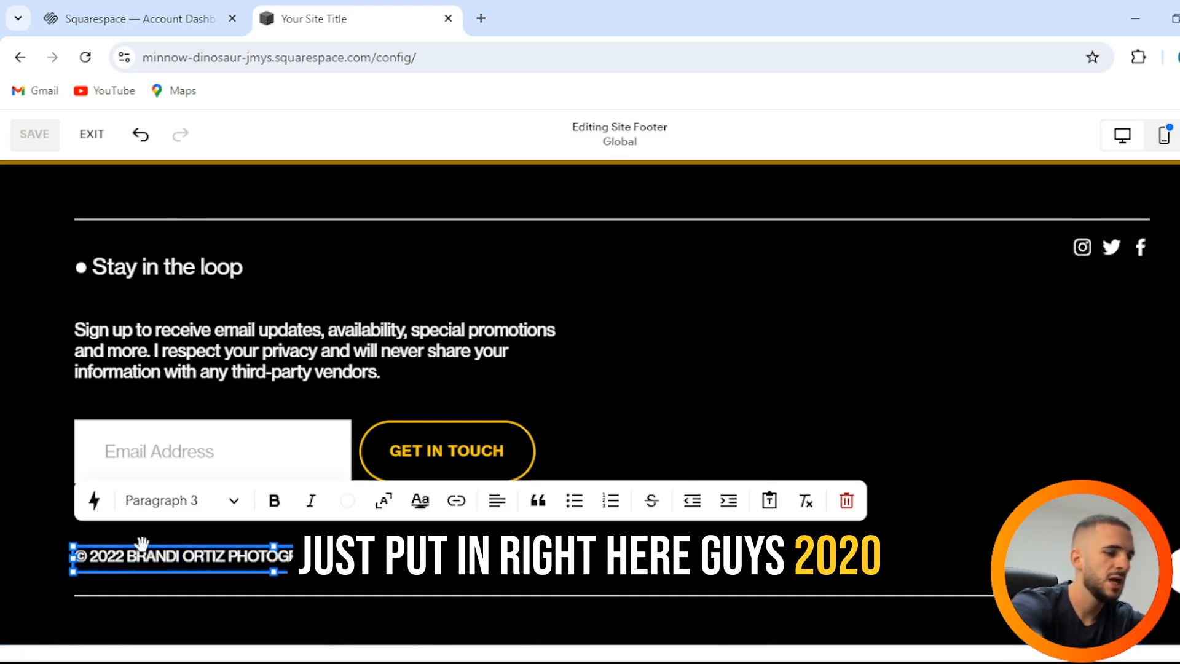
pyautogui.press('BackSpace')
pyautogui.write('4')
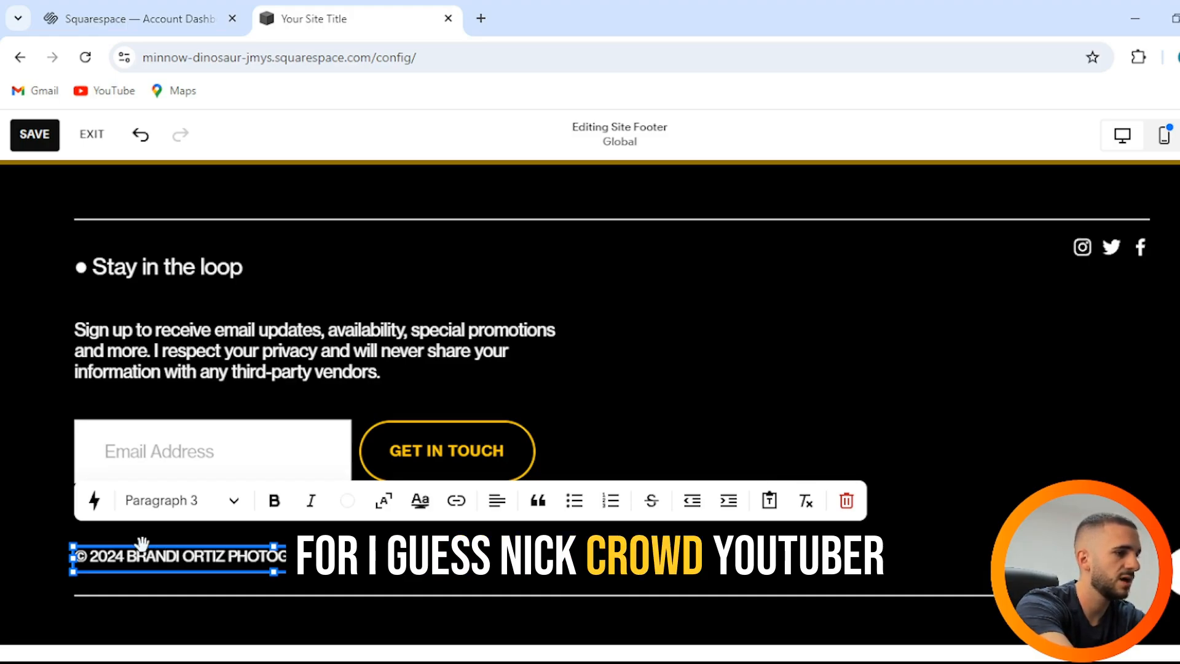
pyautogui.press('BackSpace')
pyautogui.press('BackSpace')
pyautogui.press('BackSpace')
pyautogui.press('BackSpace')
pyautogui.press('BackSpace')
pyautogui.press('BackSpace')
pyautogui.press('BackSpace')
pyautogui.press('BackSpace')
pyautogui.press('BackSpace')
pyautogui.press('BackSpace')
pyautogui.press('BackSpace')
pyautogui.press('BackSpace')
pyautogui.press('BackSpace')
pyautogui.press('BackSpace')
pyautogui.press('BackSpace')
pyautogui.press('BackSpace')
pyautogui.press('BackSpace')
pyautogui.press('BackSpace')
pyautogui.press('BackSpace')
pyautogui.press('BackSpace')
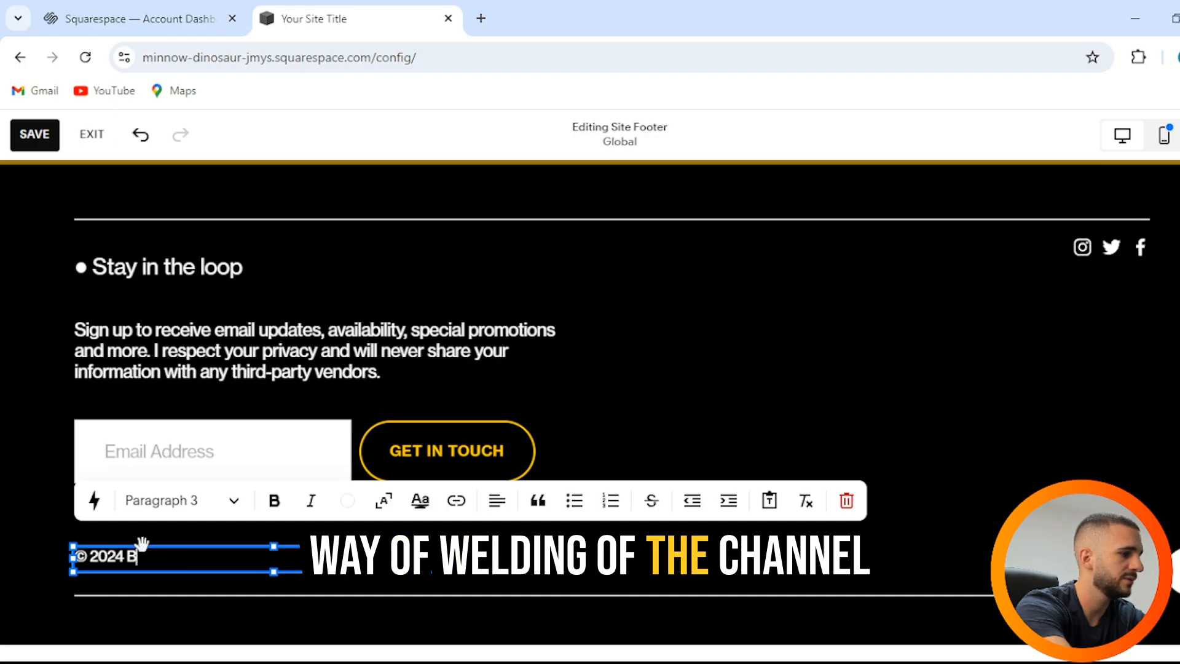
pyautogui.press('BackSpace')
pyautogui.write('Way')
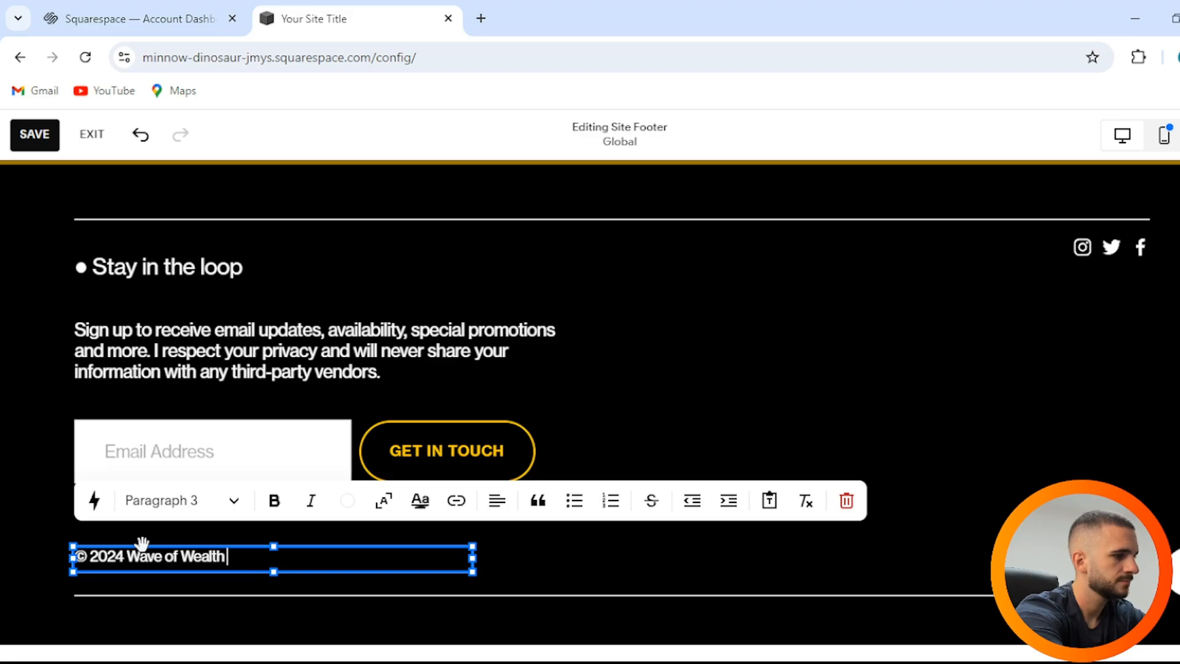
pyautogui.press('BackSpace')
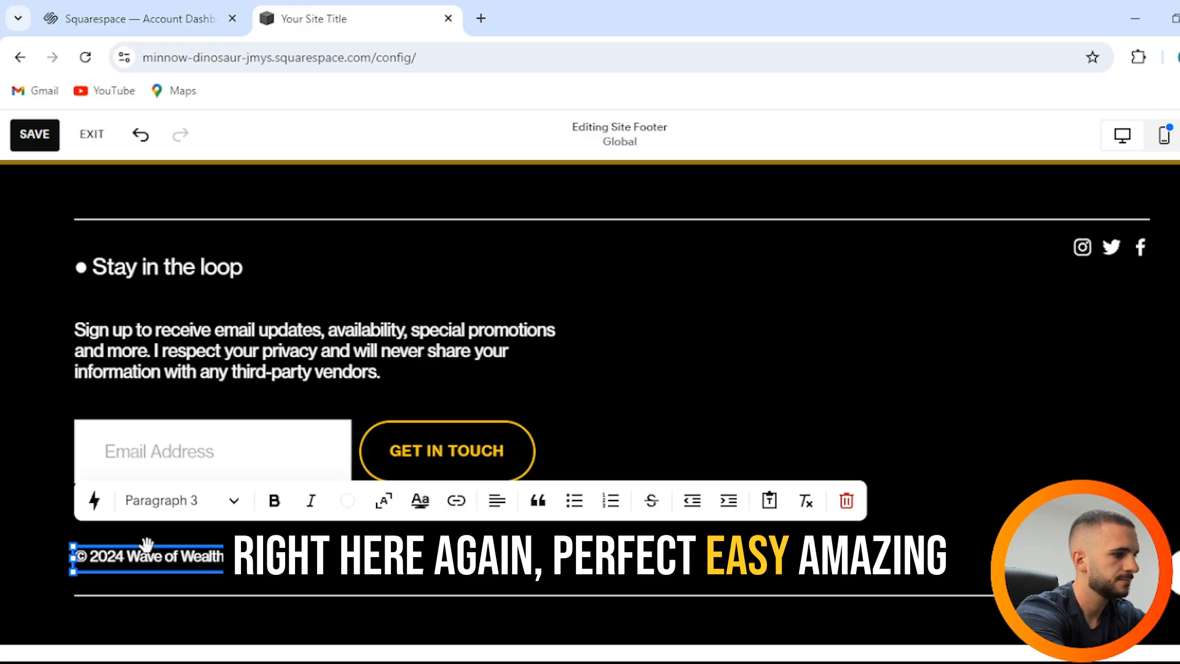
pyautogui.write('Youtube')
pyautogui.press('Escape')
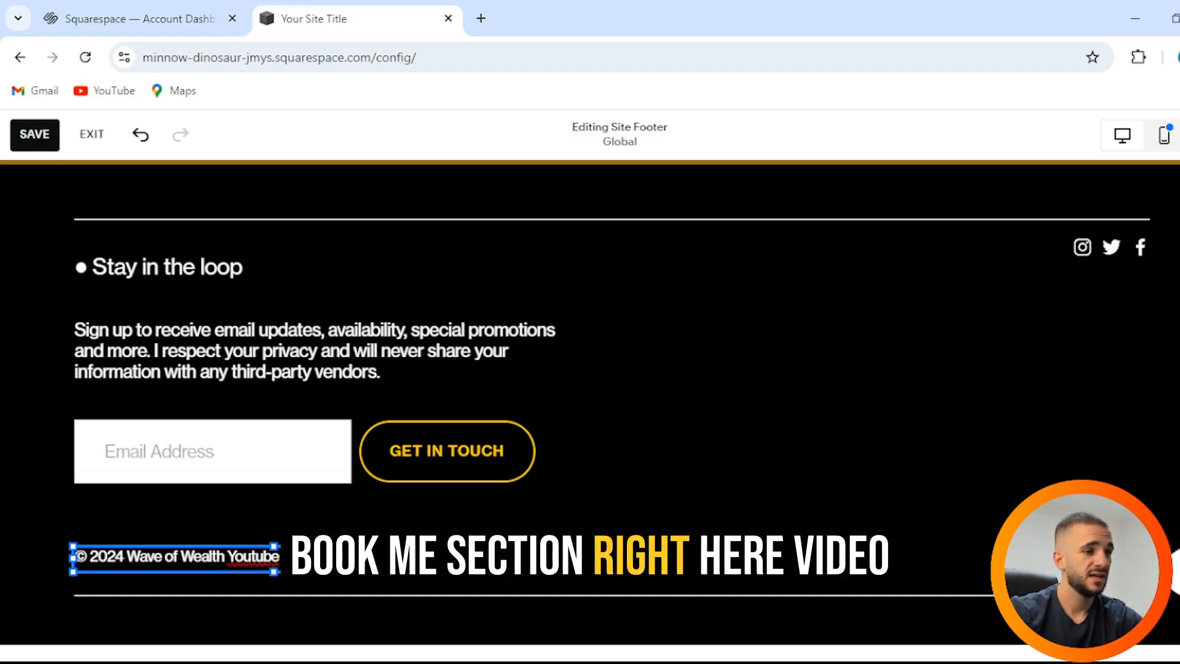
# Step: Scroll back up and save the footer change
pyautogui.scroll(10, 649, 437)
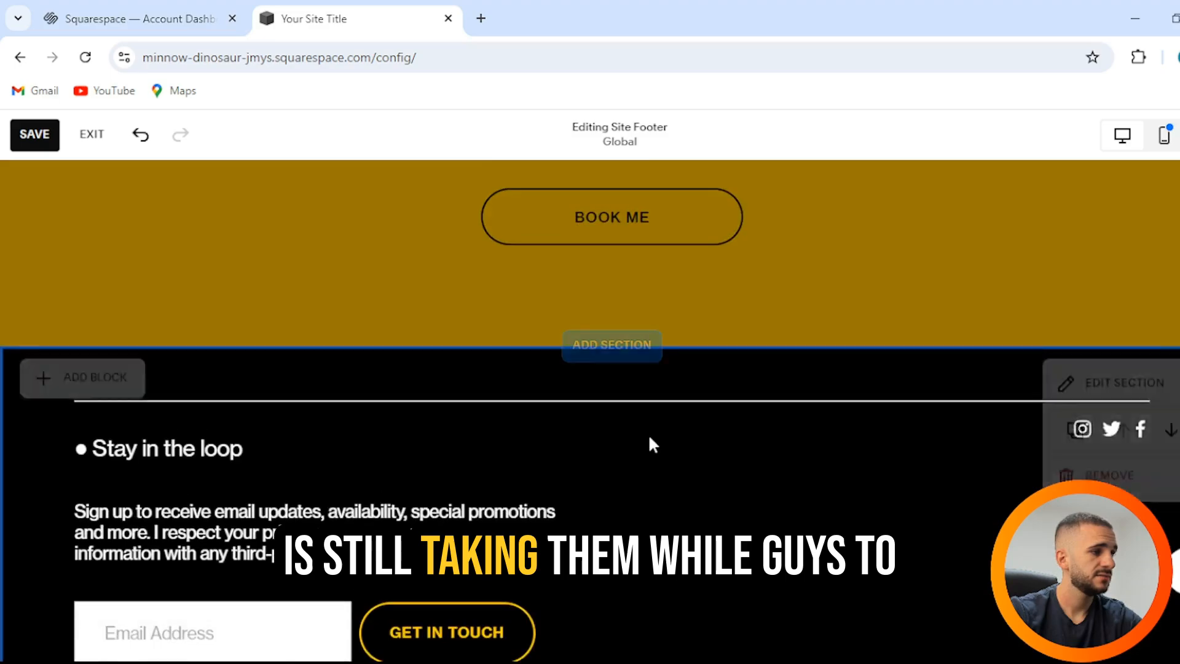
pyautogui.scroll(5, 650, 447)
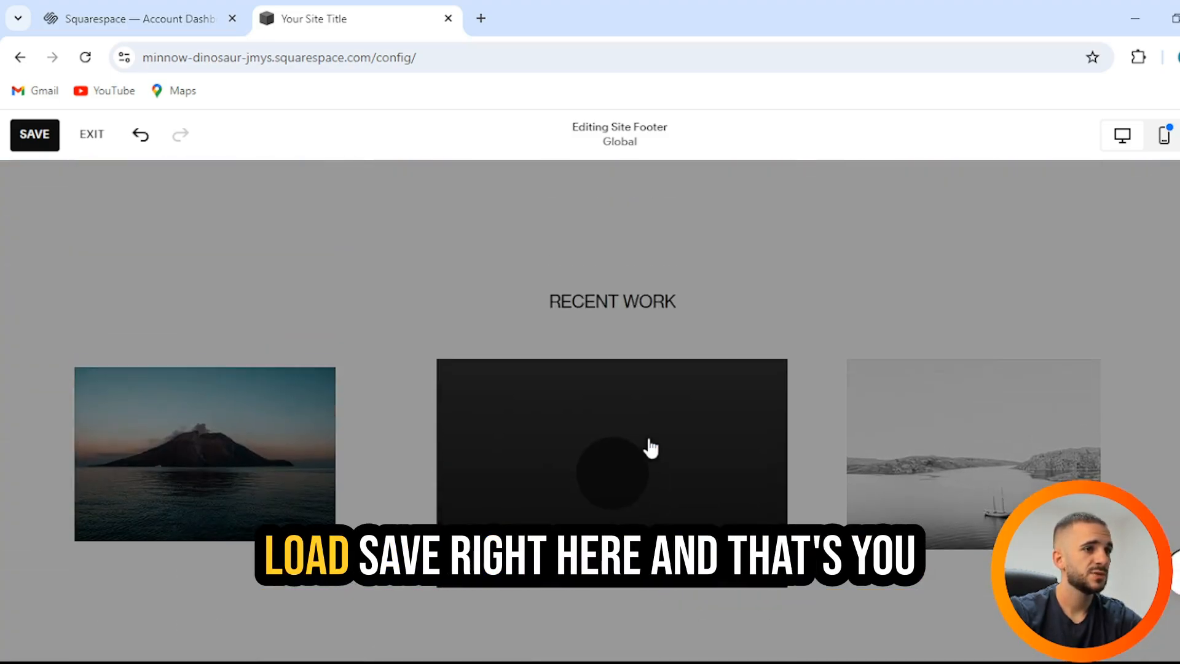
pyautogui.scroll(15, 647, 428)
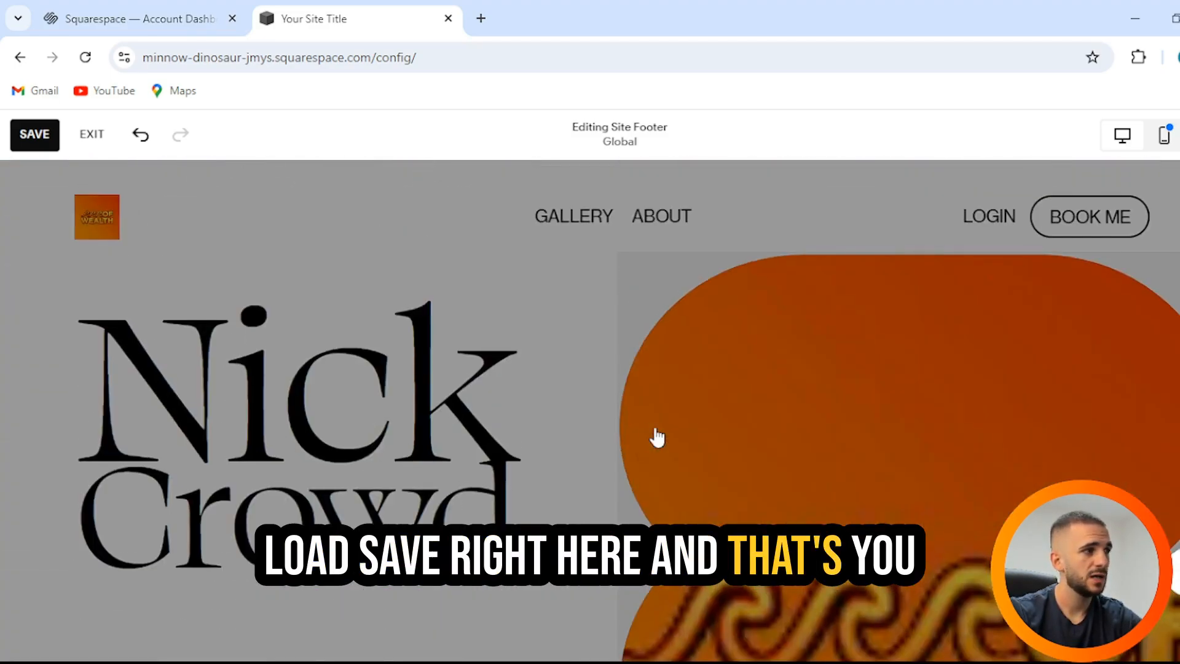
pyautogui.click(25, 140)
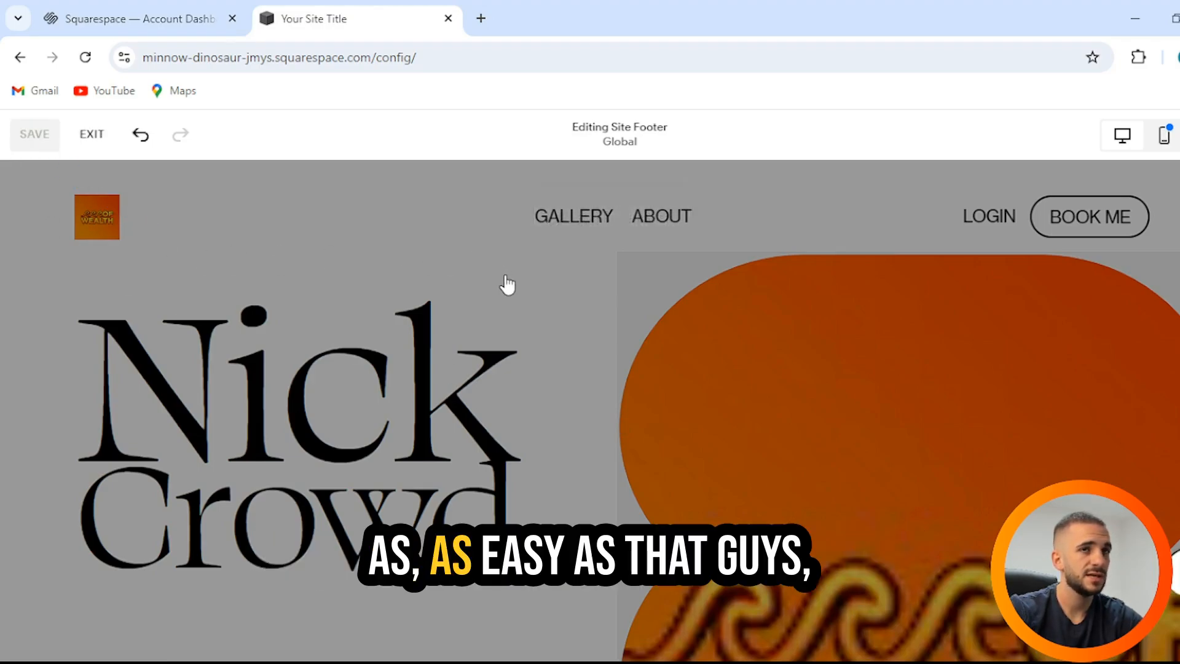
# Step: Exit the editor to the Website dashboard and show the Pages list
pyautogui.click(20, 57)
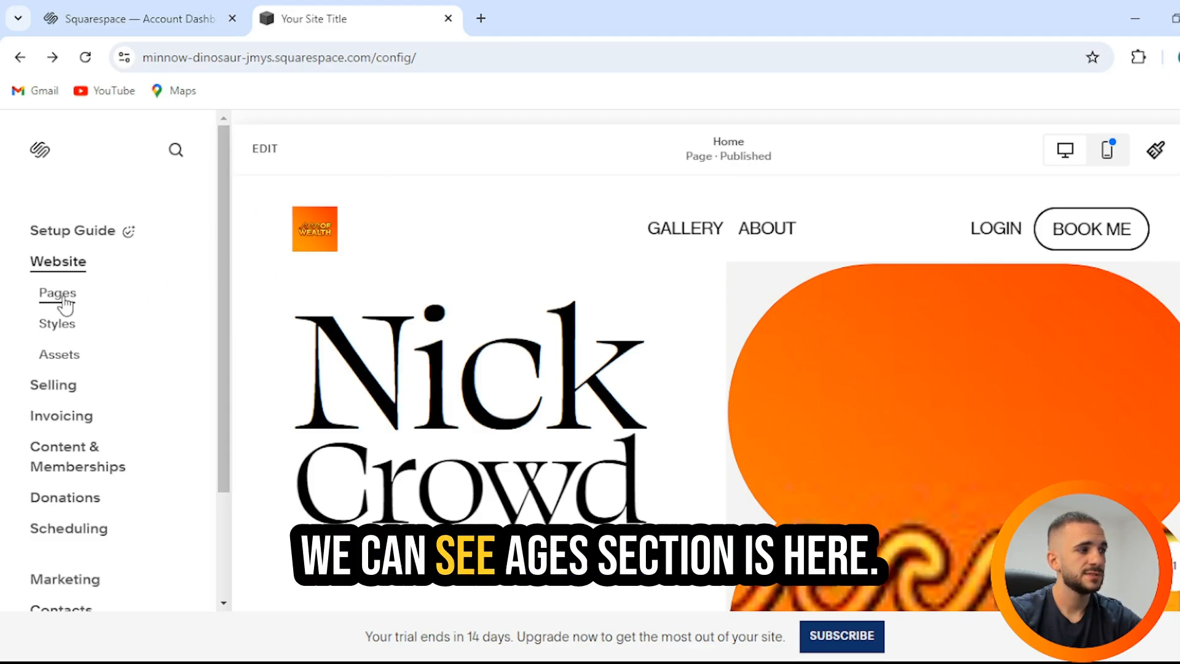
pyautogui.click(58, 293)
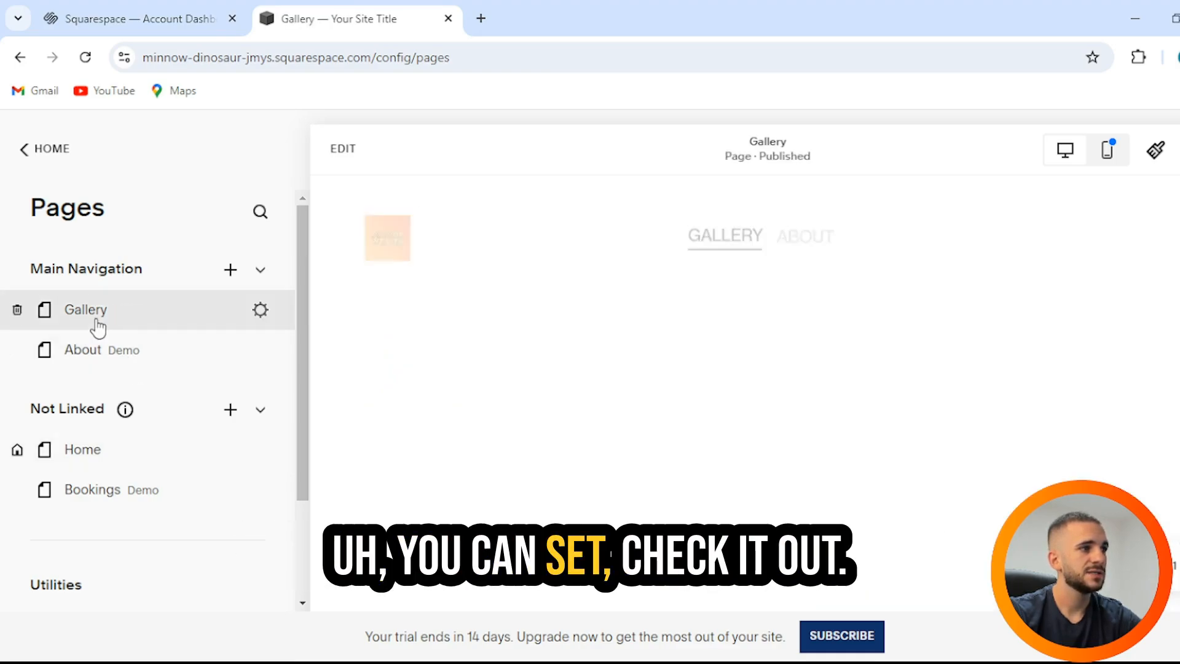
# Step: Look over the Gallery and About page previews, then open the About page in the editor
pyautogui.scroll(-10, 645, 356)
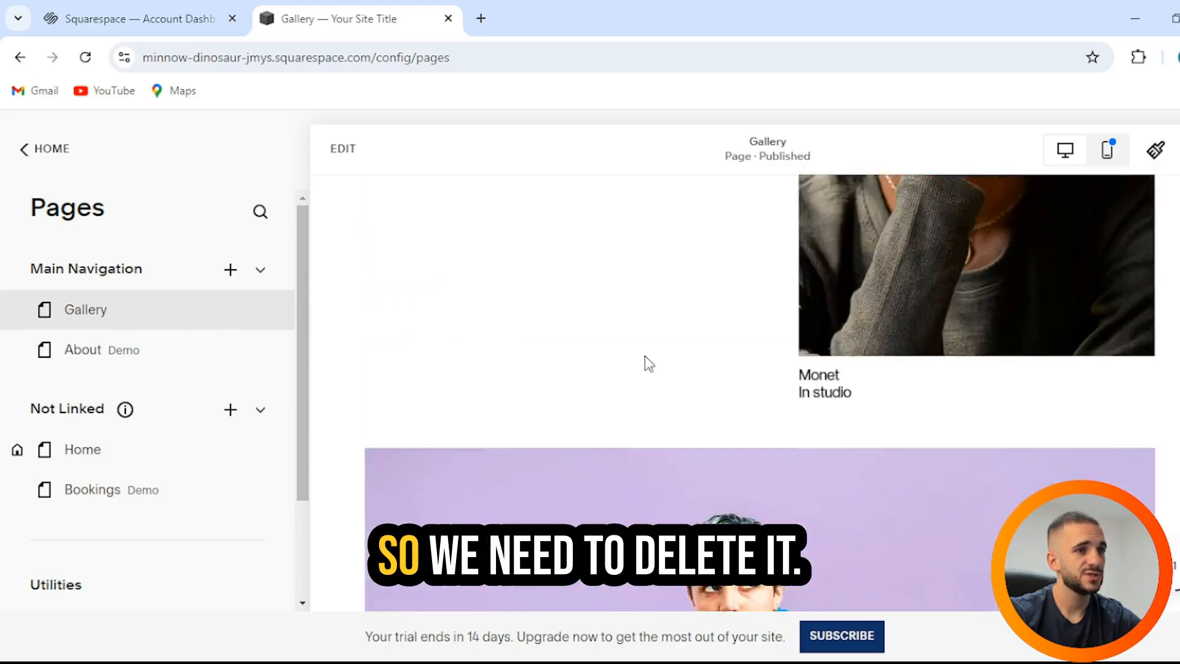
pyautogui.scroll(10, 644, 355)
pyautogui.moveTo(170, 359)
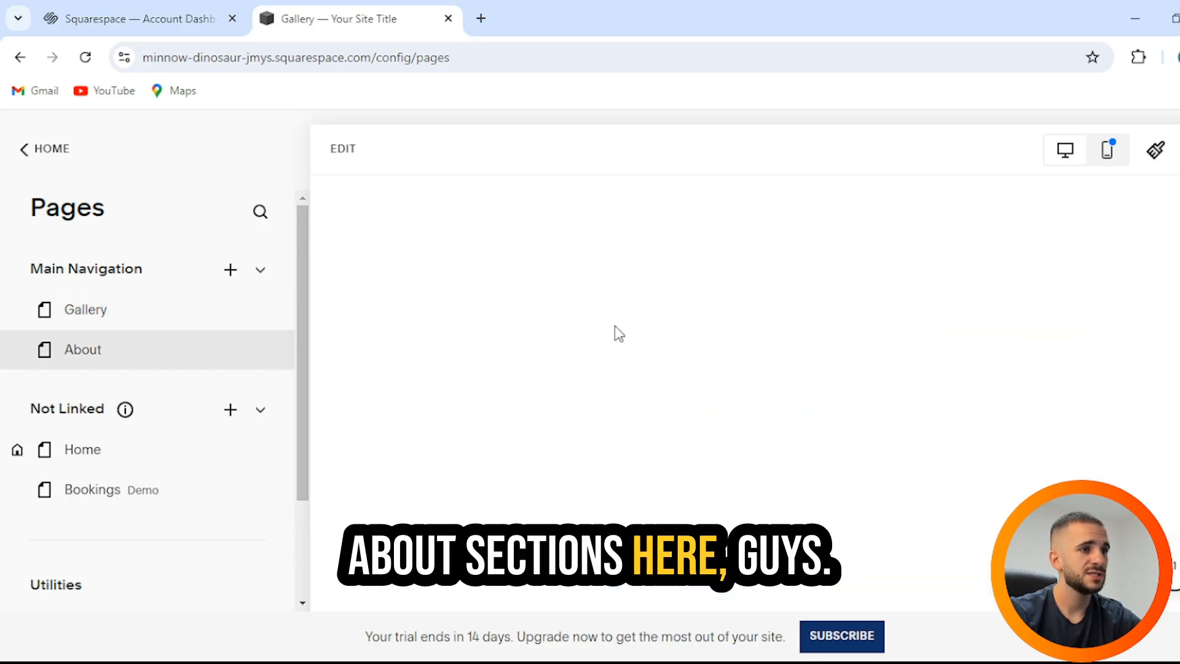
pyautogui.scroll(-10, 639, 357)
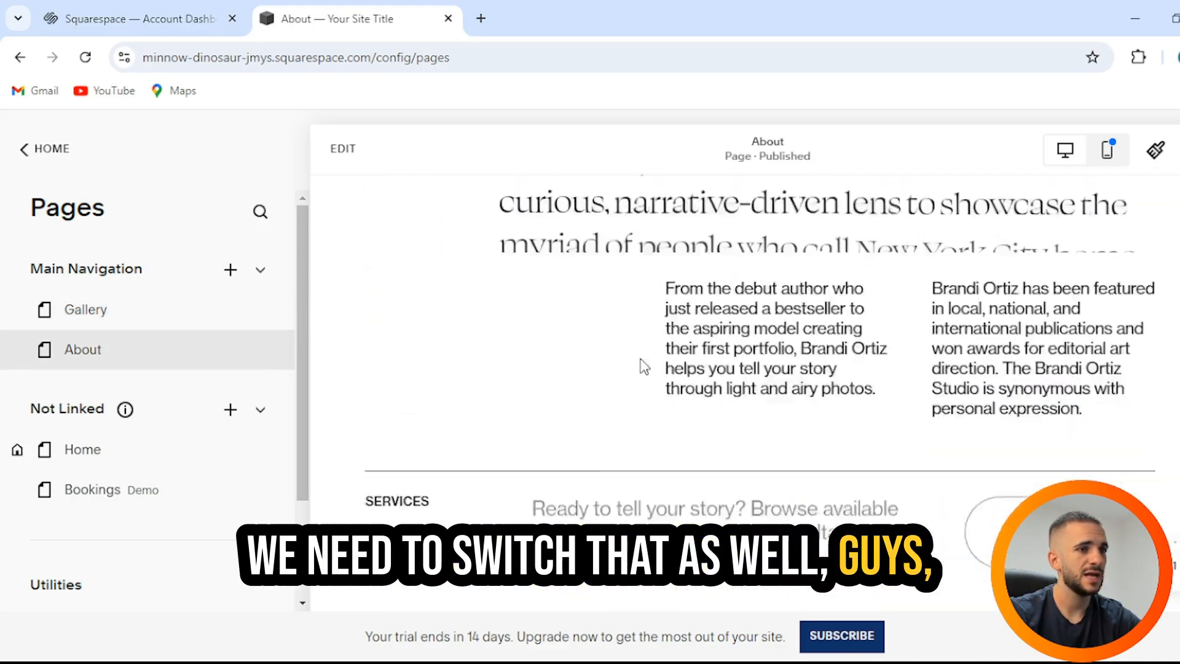
pyautogui.scroll(-15, 644, 366)
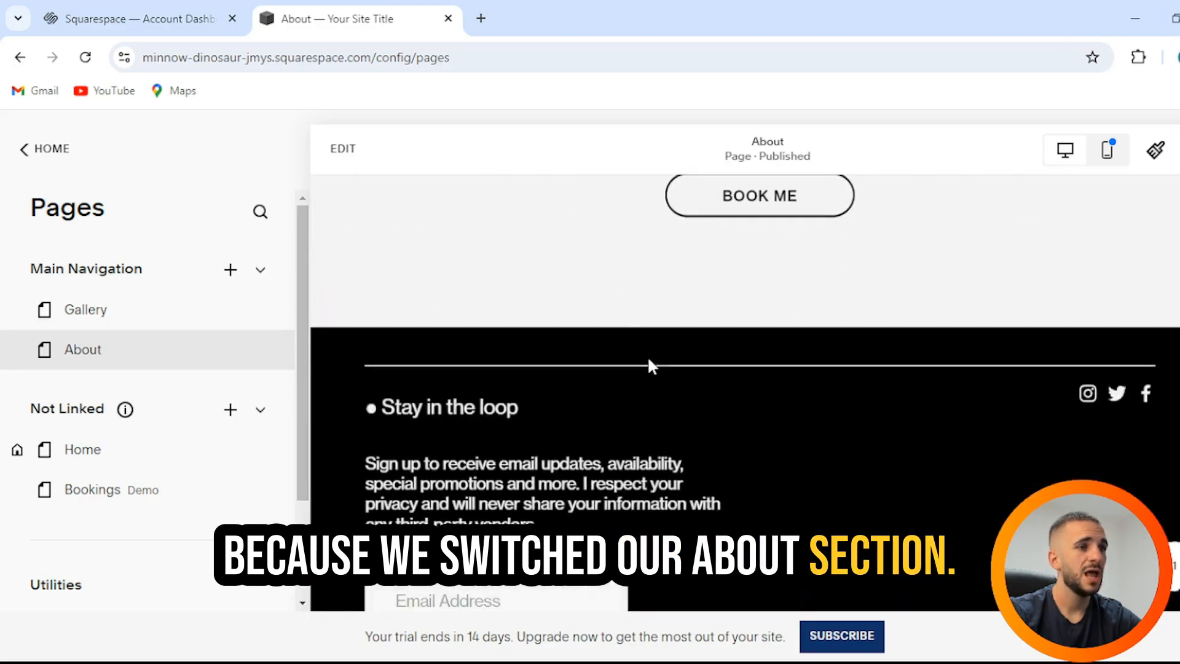
pyautogui.scroll(-3, 647, 356)
pyautogui.scroll(20, 648, 359)
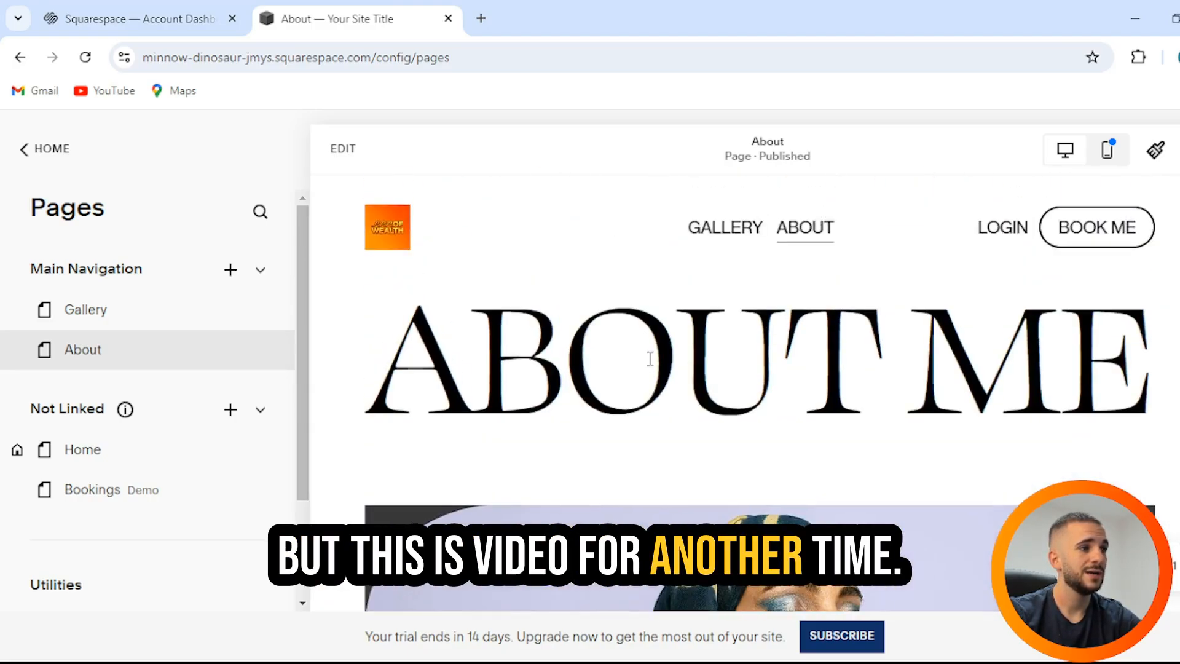
pyautogui.doubleClick(752, 357)
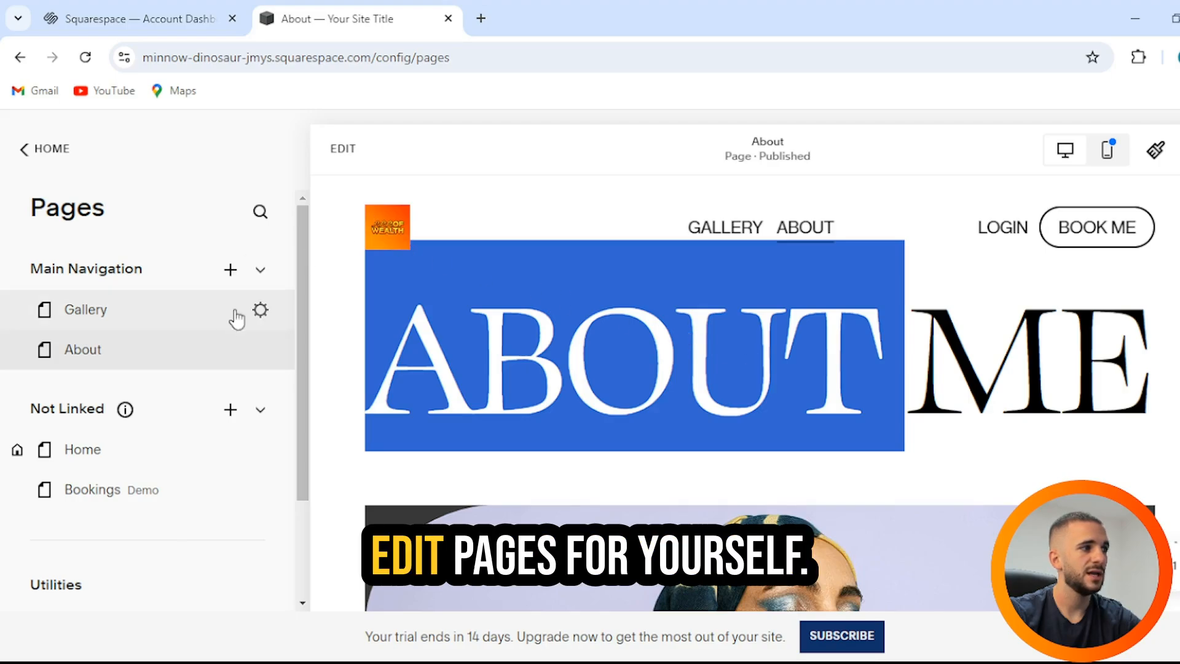
pyautogui.click(324, 303)
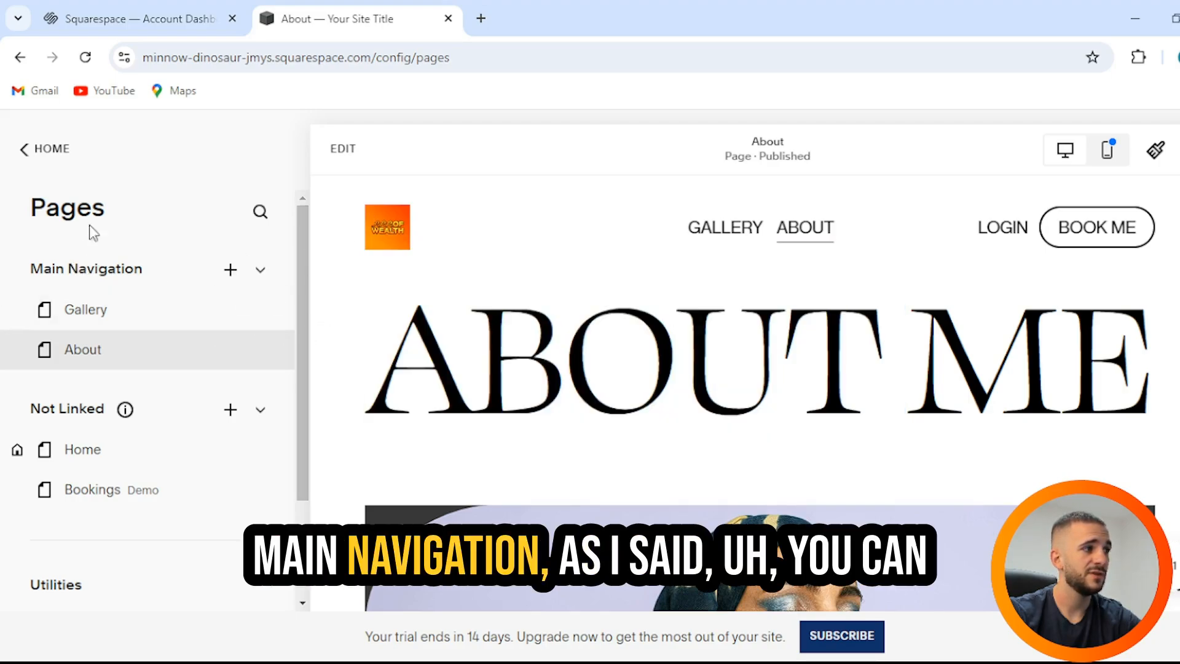
pyautogui.click(337, 148)
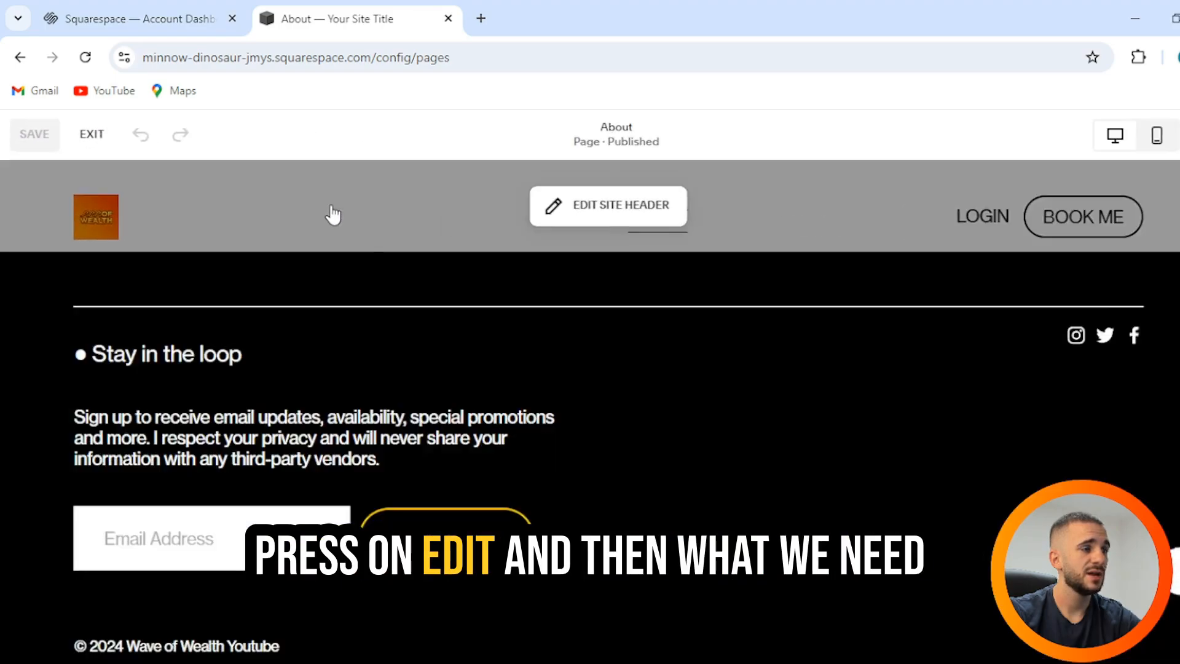
# Step: Scroll the About page and open the image settings for the portrait photo
pyautogui.scroll(-15, 492, 367)
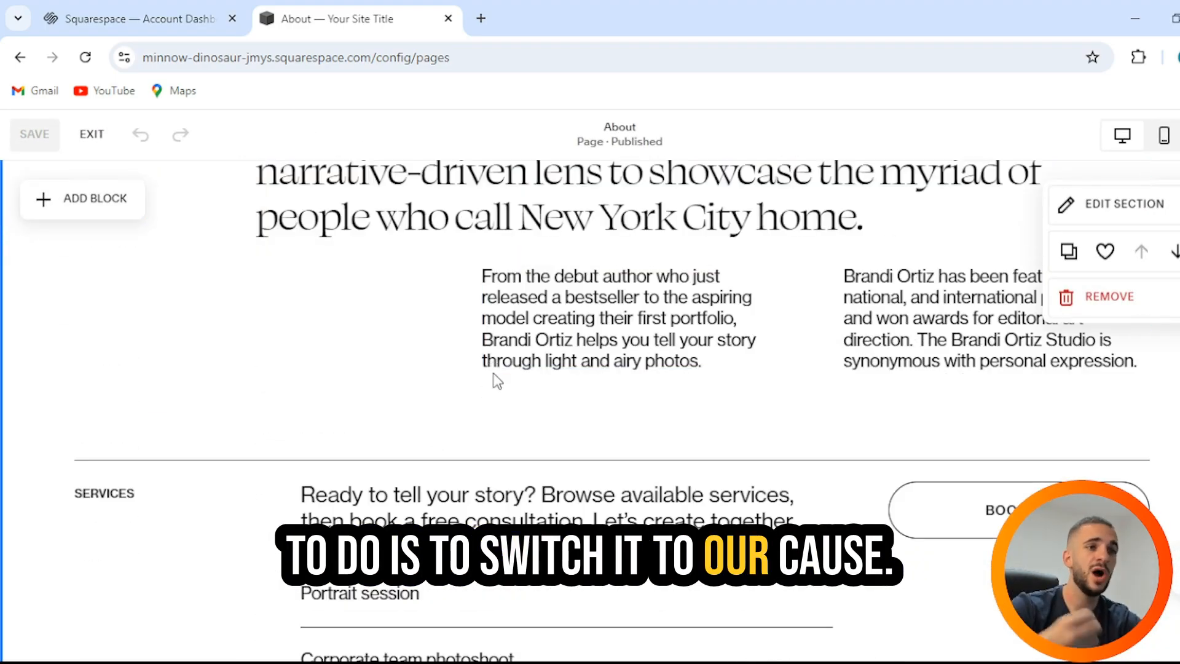
pyautogui.scroll(15, 497, 381)
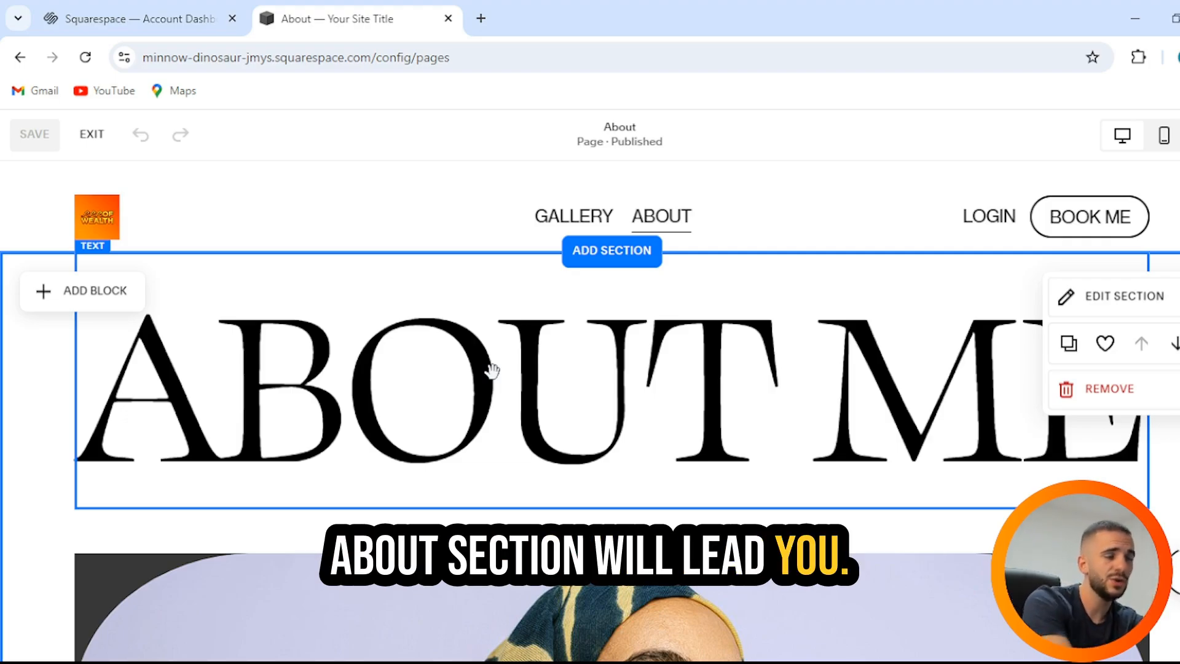
pyautogui.scroll(-8, 555, 362)
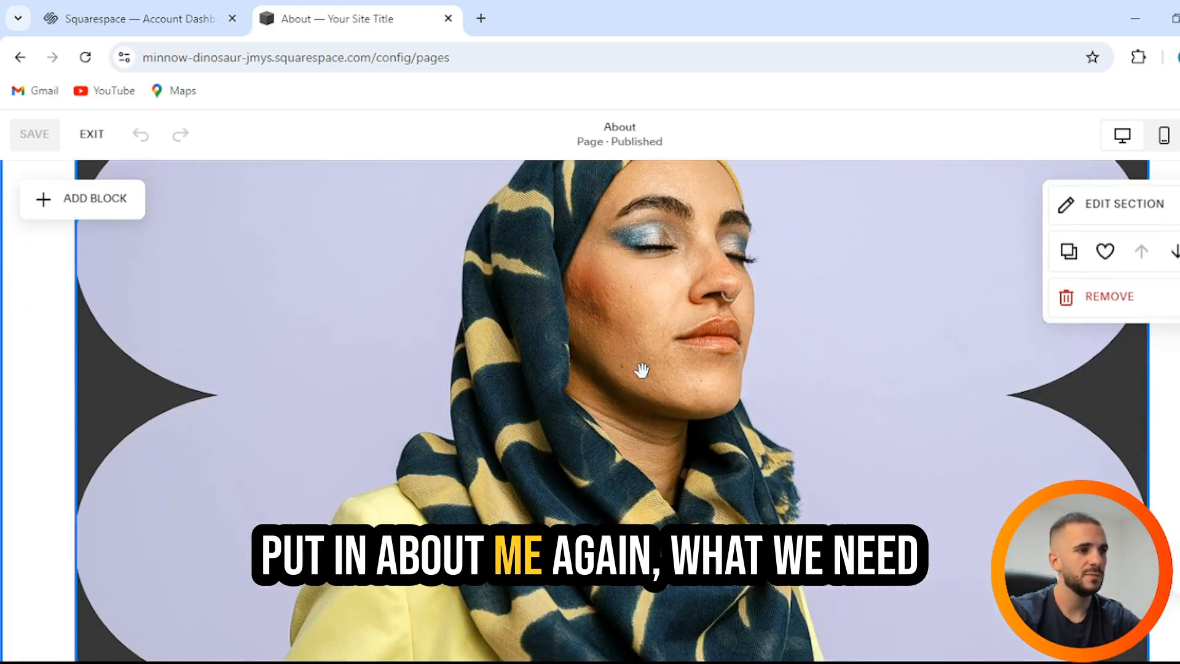
pyautogui.doubleClick(640, 368)
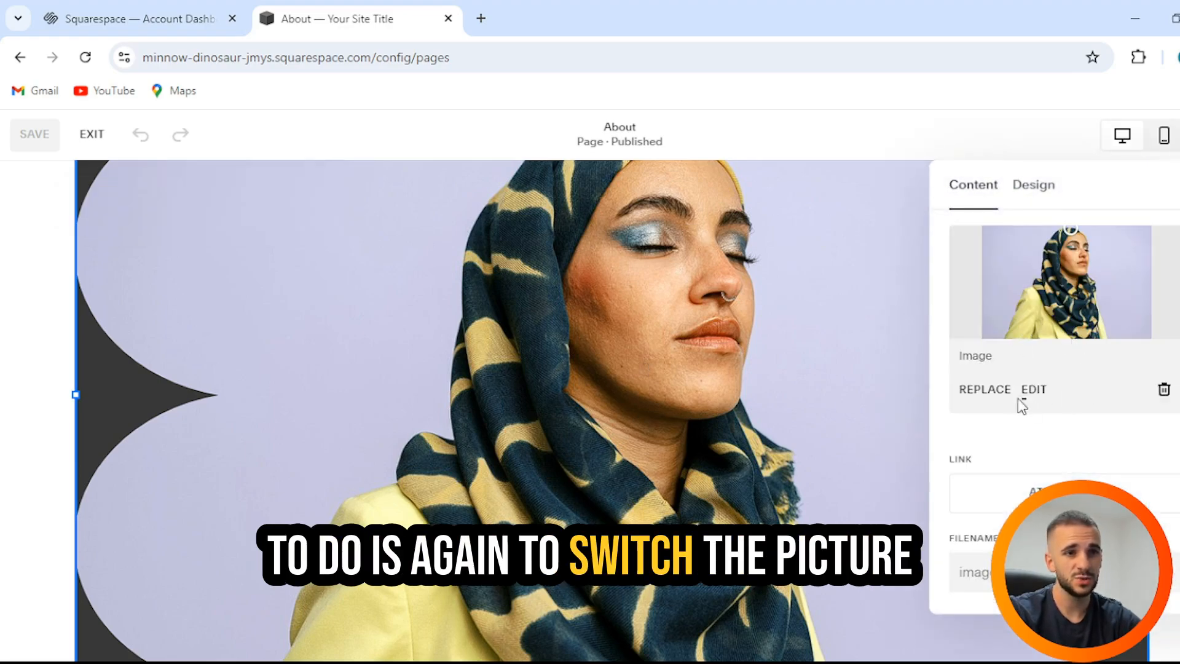
# Step: Replace the About portrait with the uploaded channels4_profile.jpg Wave of Wealth logo and save
pyautogui.click(983, 392)
pyautogui.click(741, 444)
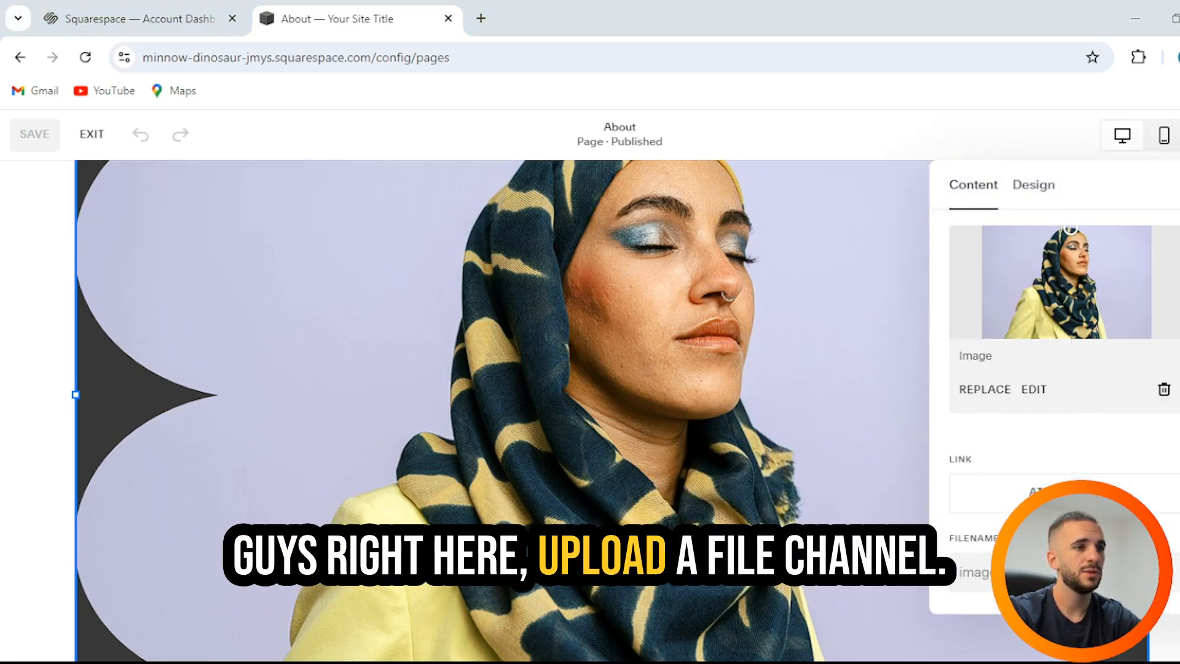
pyautogui.click(680, 477)
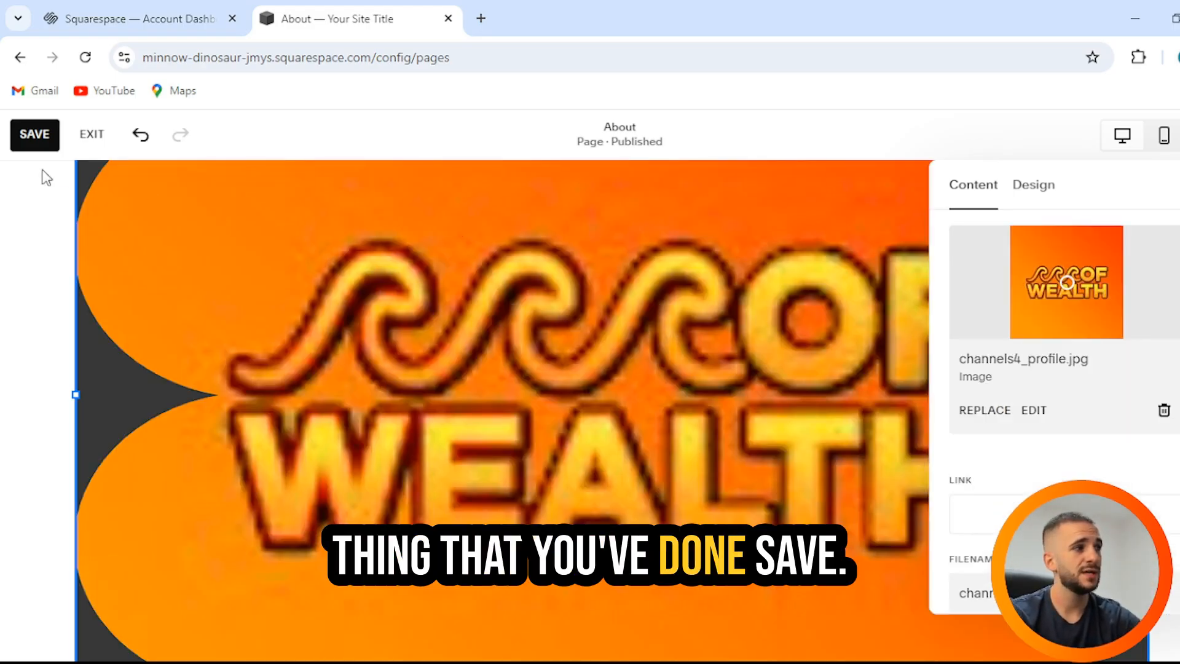
pyautogui.click(25, 147)
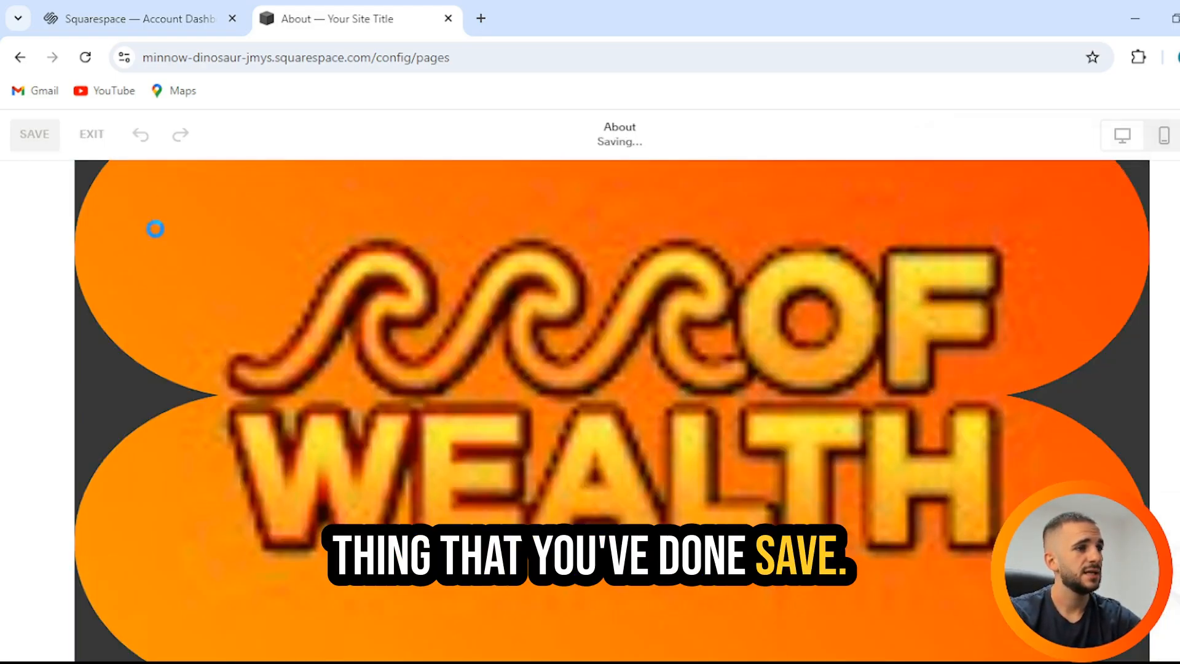
pyautogui.click(141, 134)
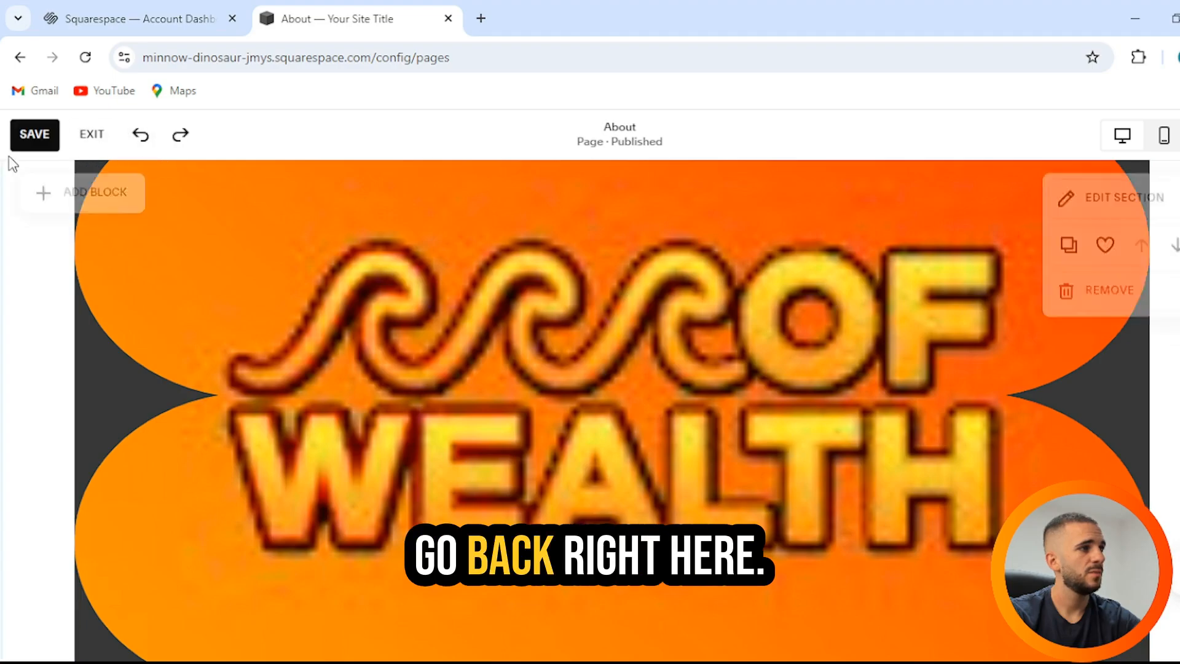
# Step: Save and close the About page editor, then scroll through the About preview
pyautogui.click(19, 58)
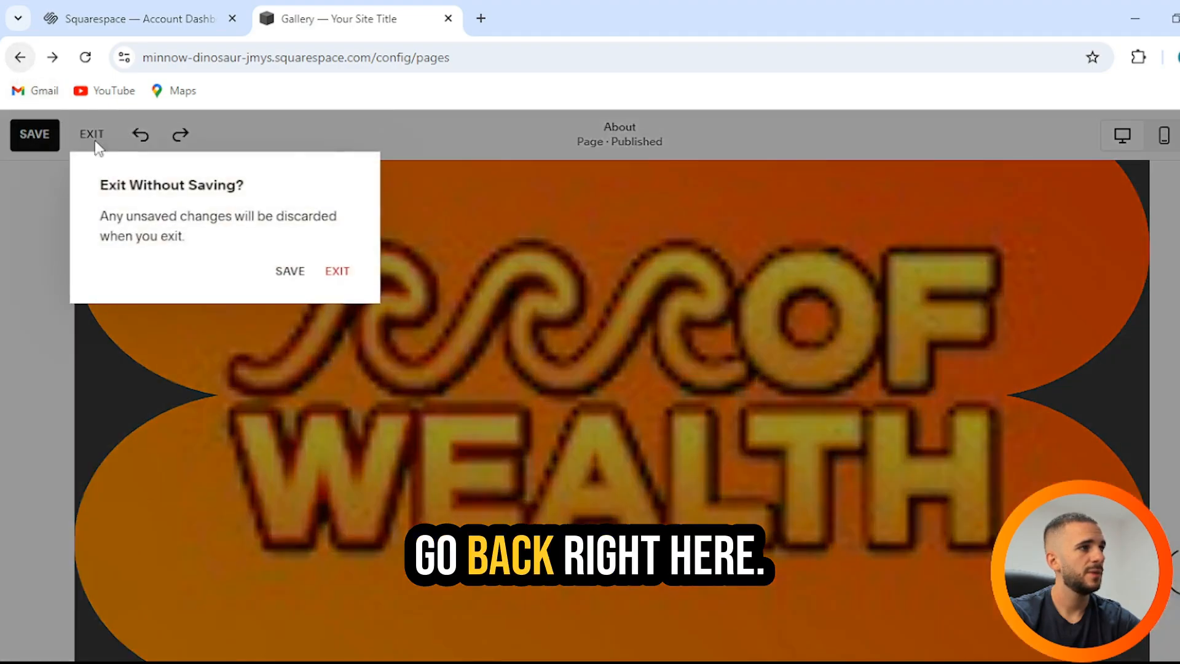
pyautogui.click(289, 270)
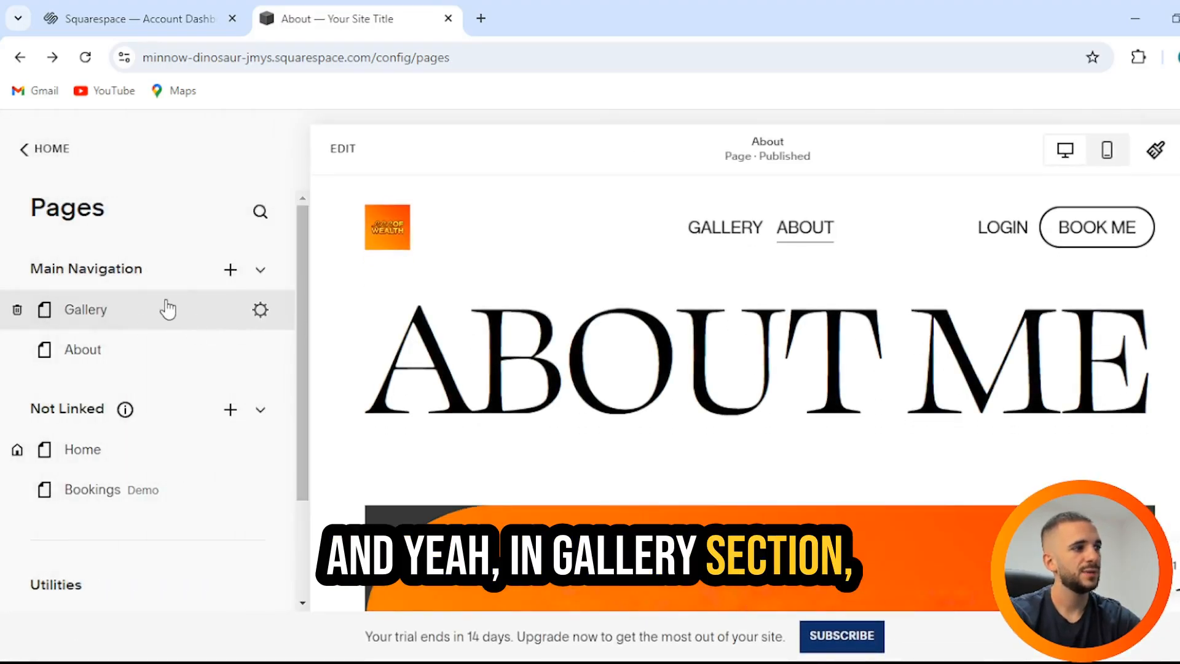
pyautogui.scroll(-5, 694, 295)
pyautogui.scroll(-6, 694, 295)
pyautogui.scroll(11, 694, 294)
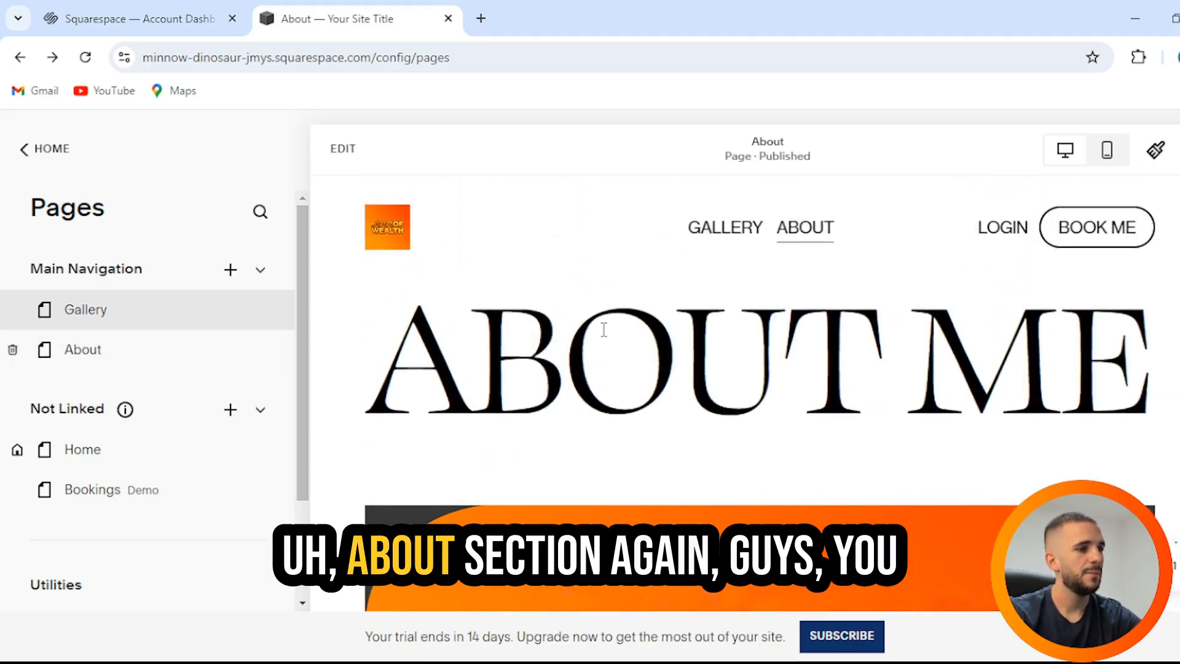
pyautogui.scroll(-10, 635, 342)
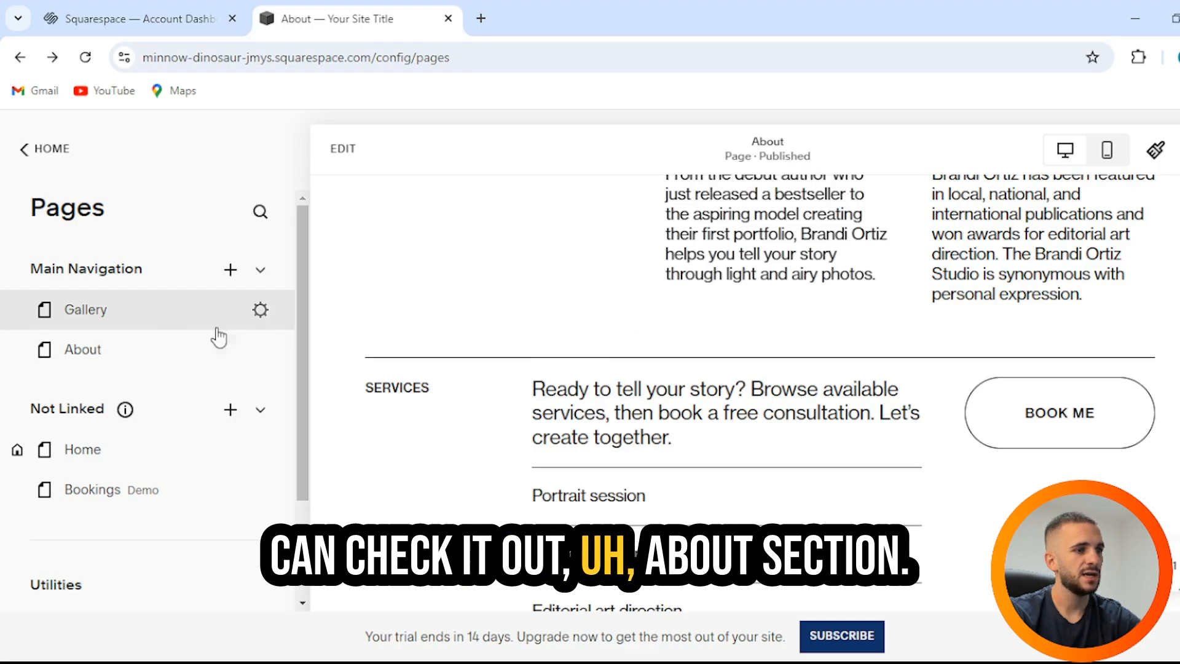
pyautogui.scroll(10, 682, 282)
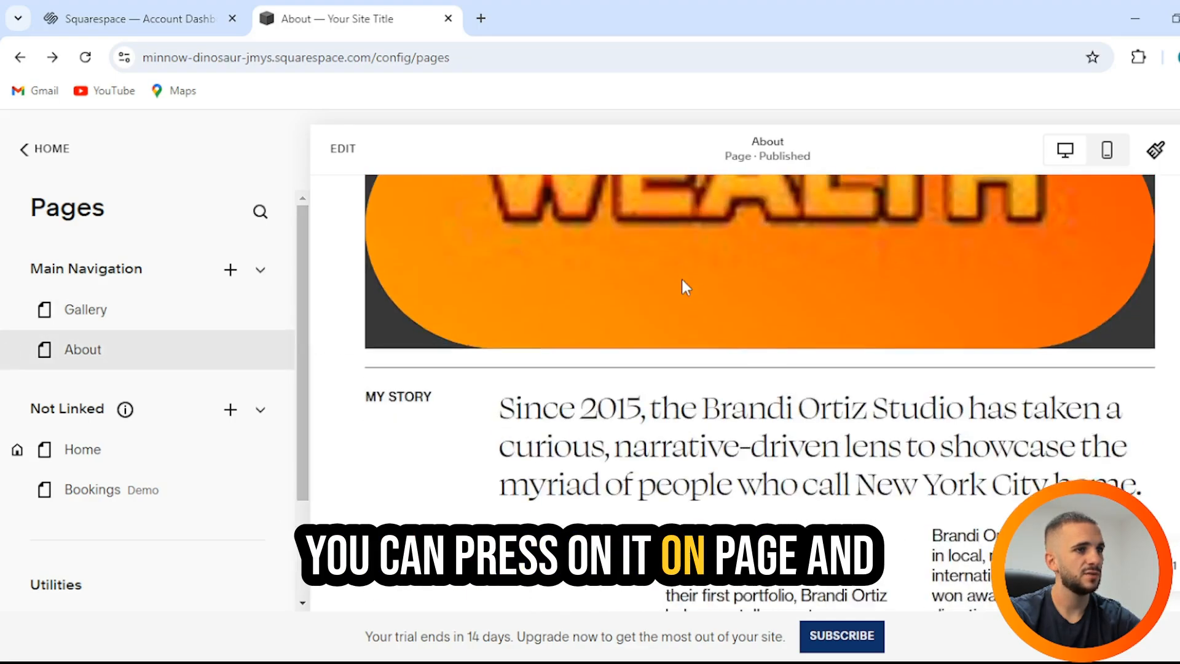
# Step: Scroll through the Home page preview, checking the Recent Work row and Our Services section
pyautogui.scroll(-5, 669, 289)
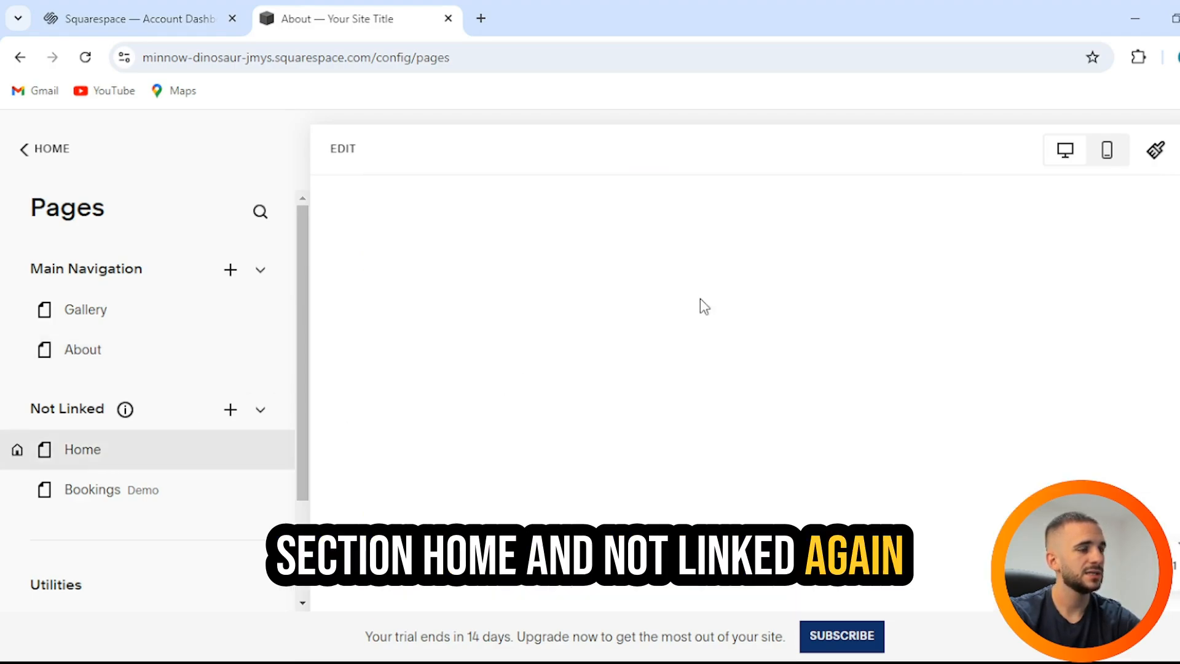
pyautogui.scroll(-4, 696, 300)
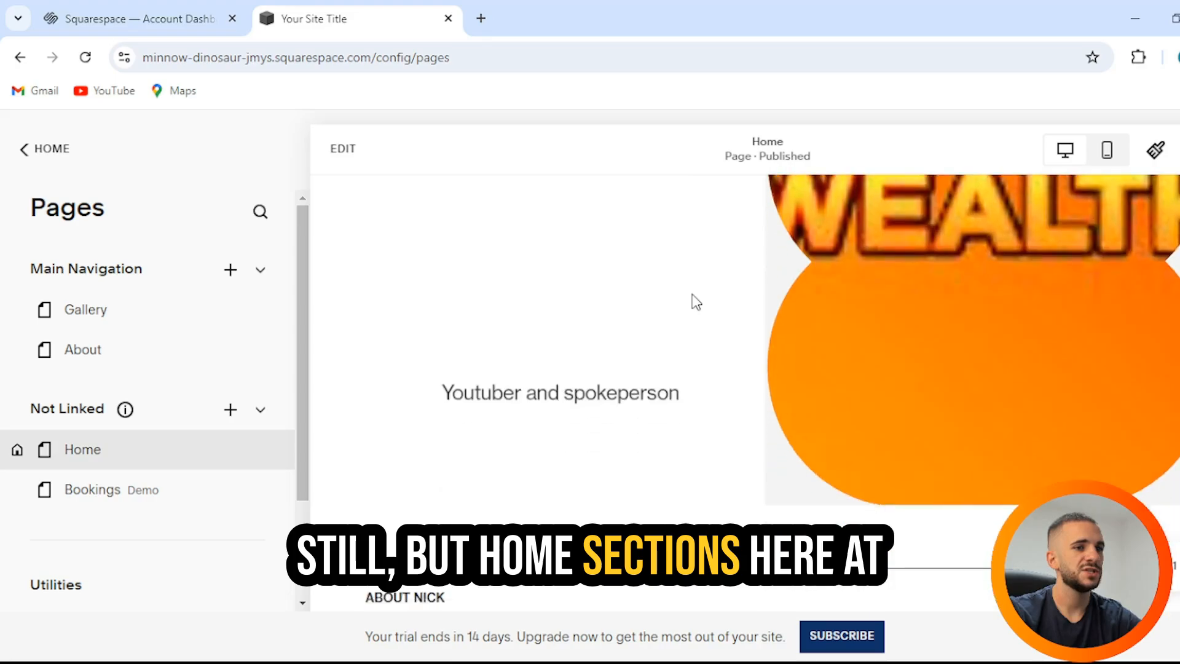
pyautogui.scroll(-10, 696, 301)
pyautogui.scroll(2, 707, 311)
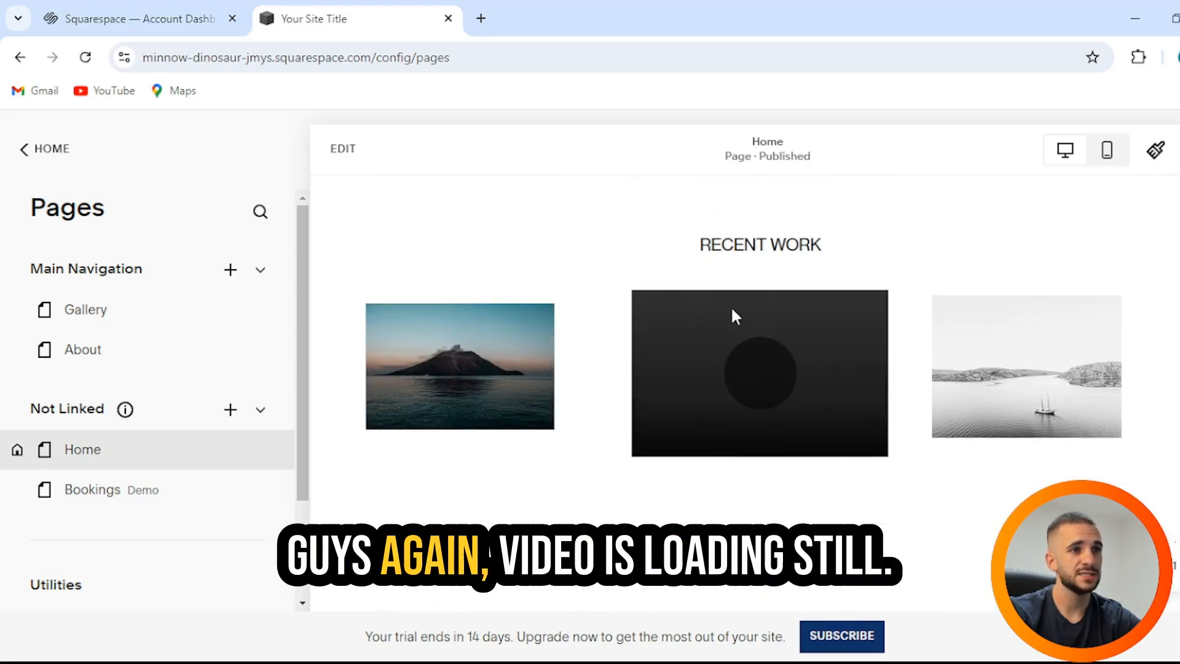
pyautogui.scroll(-4, 754, 334)
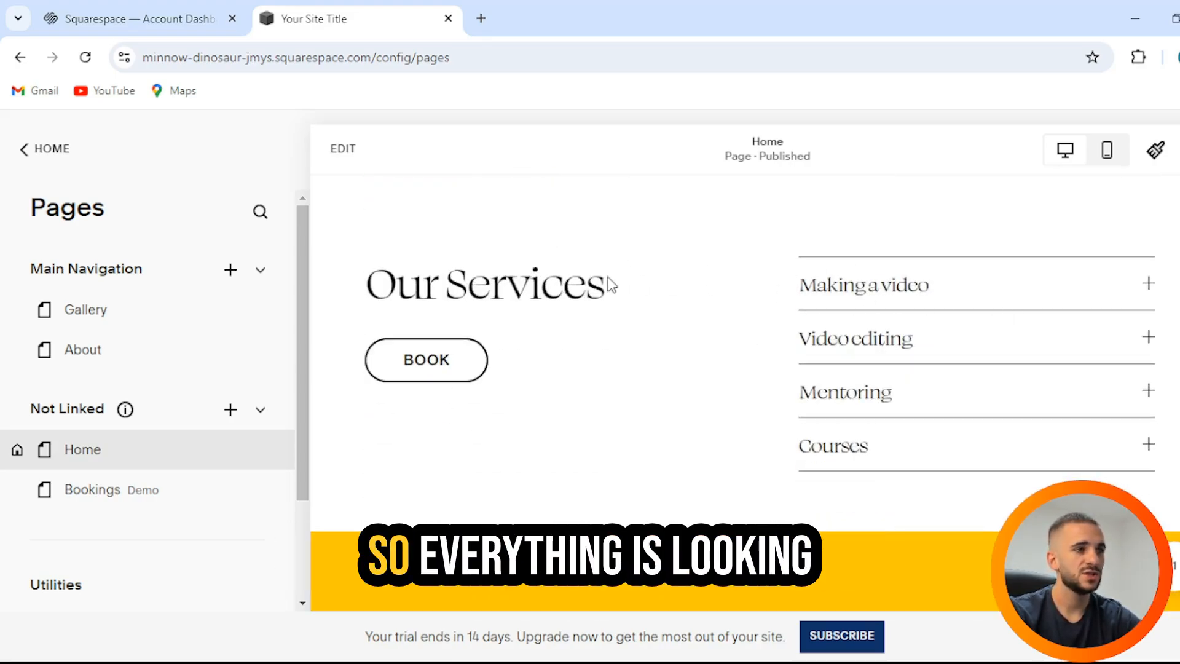
pyautogui.scroll(-5, 658, 307)
pyautogui.scroll(4, 658, 311)
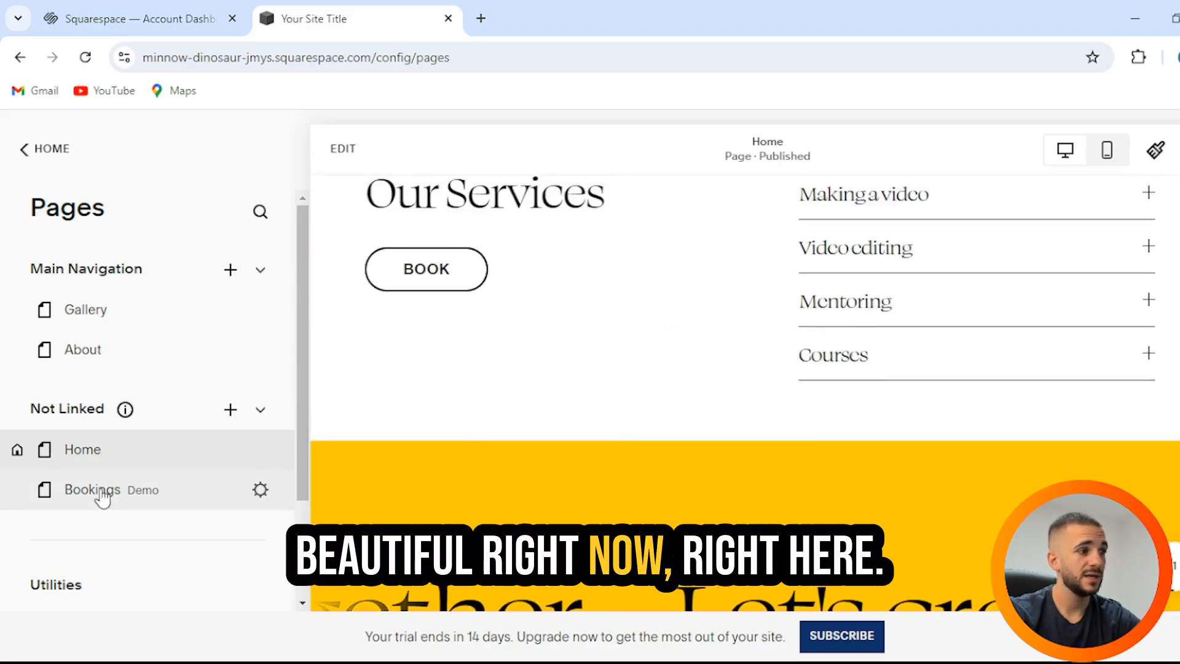
pyautogui.scroll(-2, 110, 486)
pyautogui.scroll(2, 141, 390)
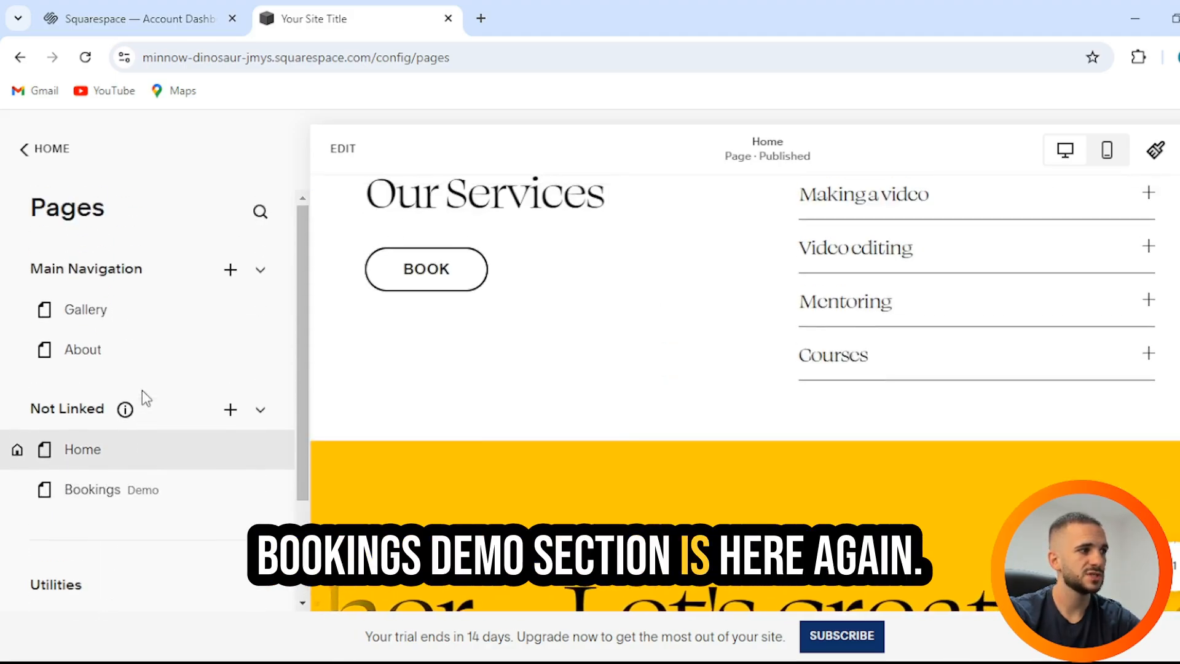
# Step: Leave the Home page editor and return to the main Website menu
pyautogui.click(28, 153)
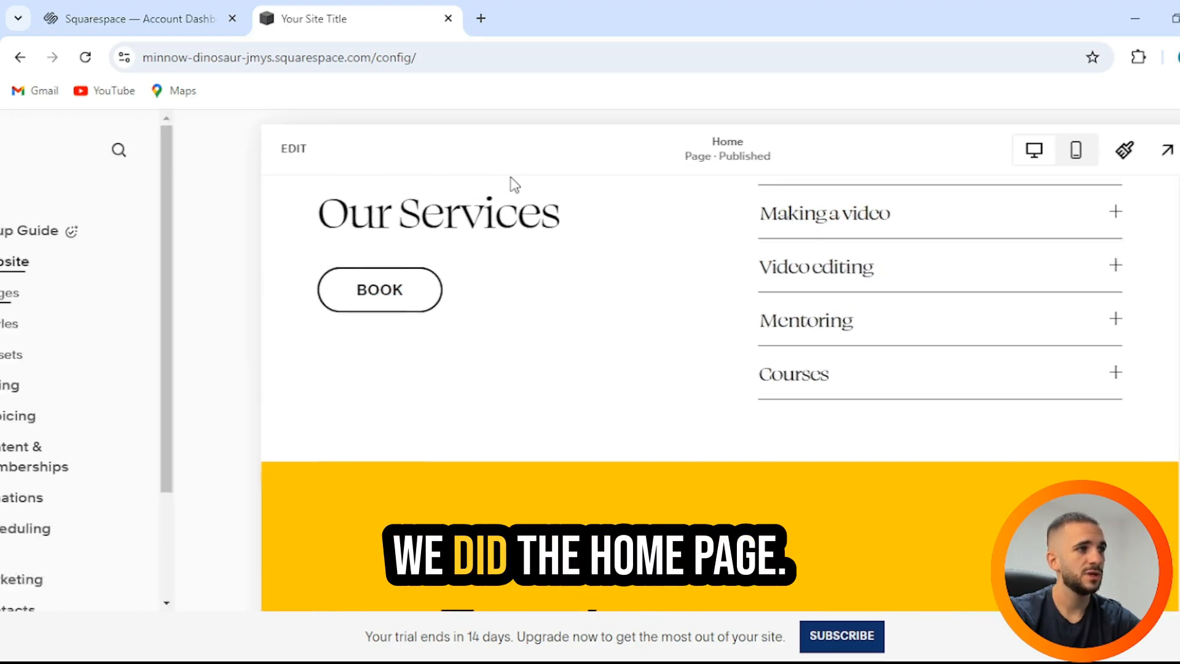
pyautogui.click(261, 154)
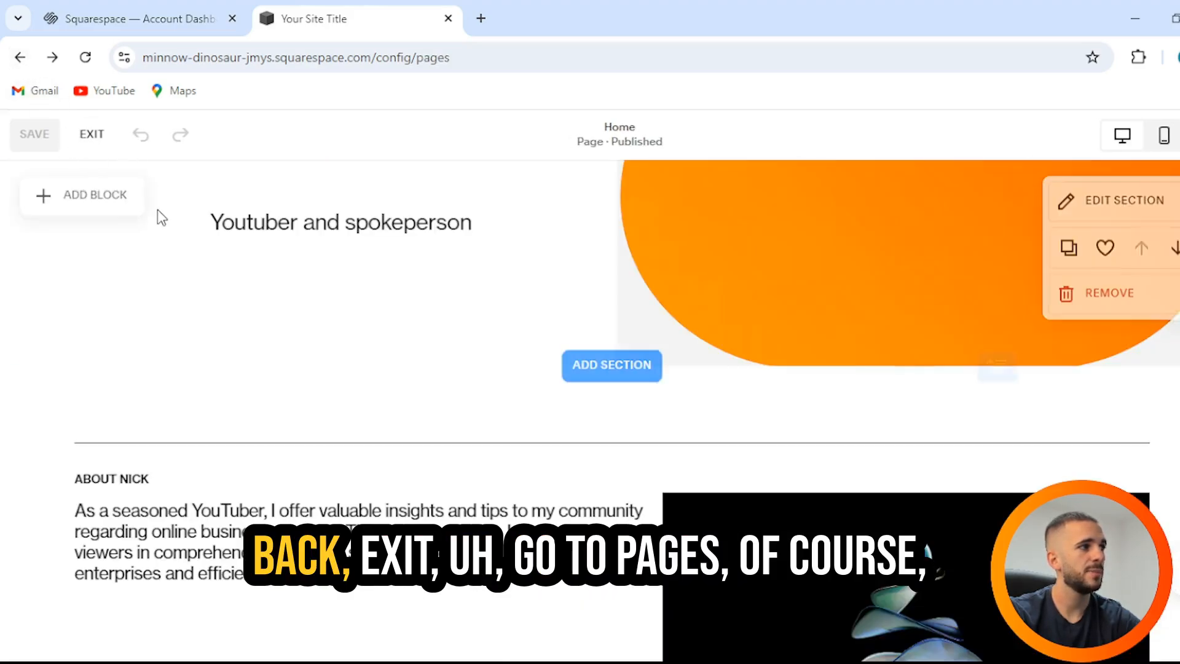
pyautogui.click(91, 136)
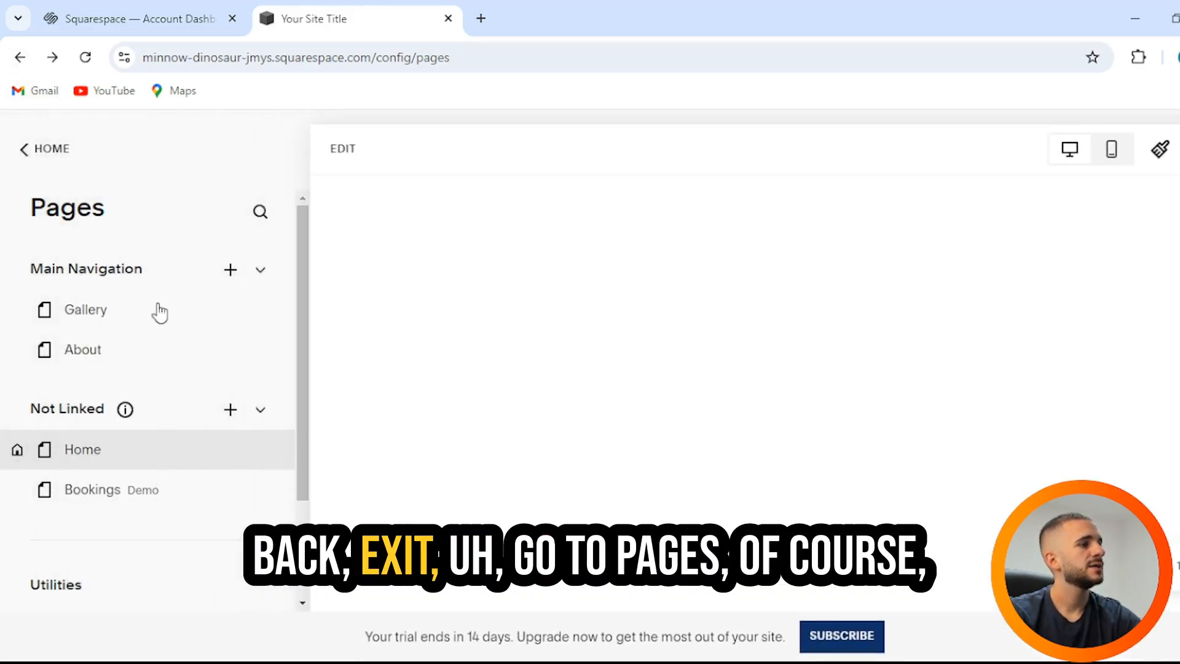
pyautogui.click(48, 166)
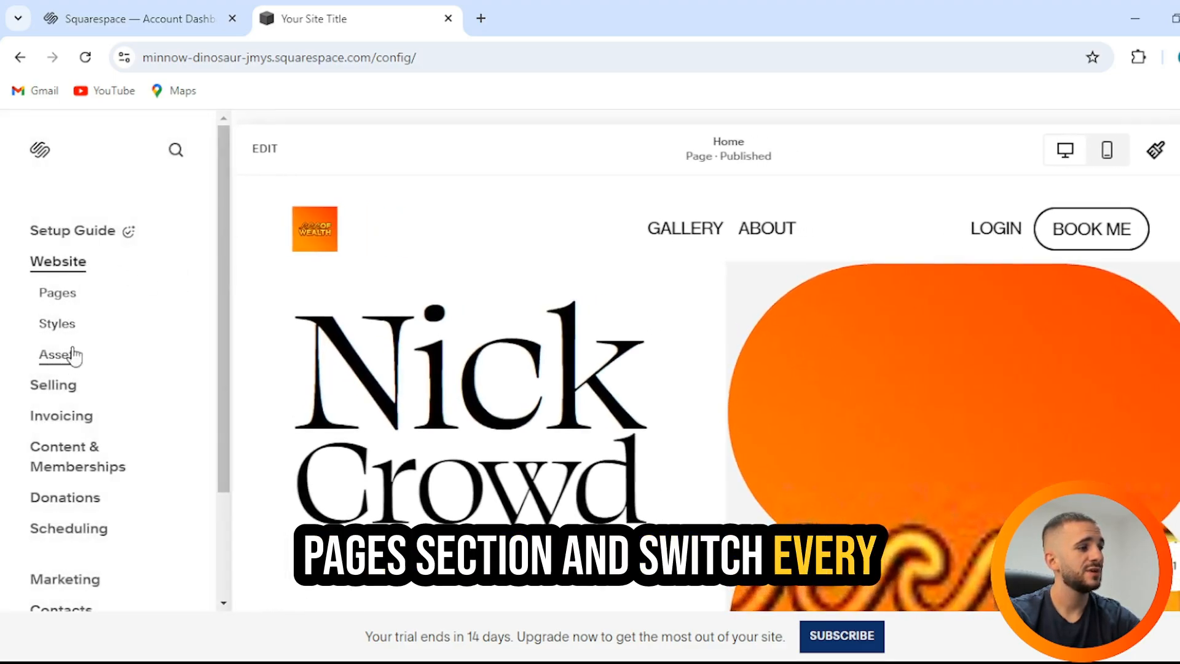
pyautogui.click(67, 325)
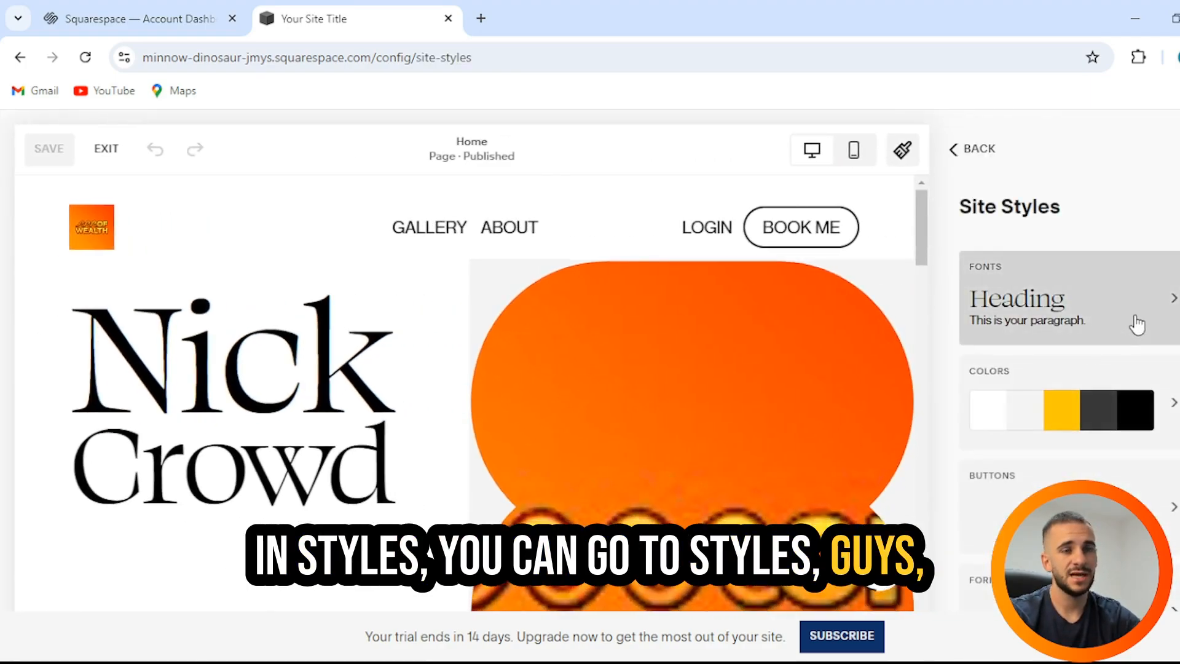
pyautogui.scroll(-2, 1134, 322)
pyautogui.scroll(1, 1056, 353)
pyautogui.scroll(-1, 1050, 355)
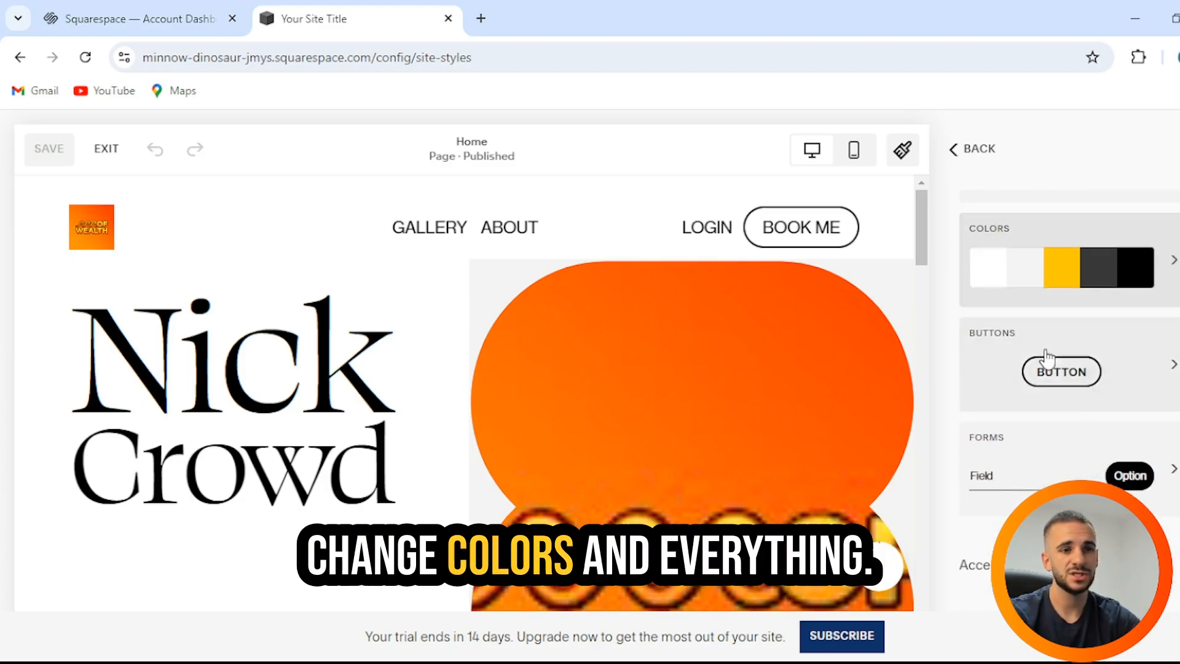
pyautogui.click(16, 61)
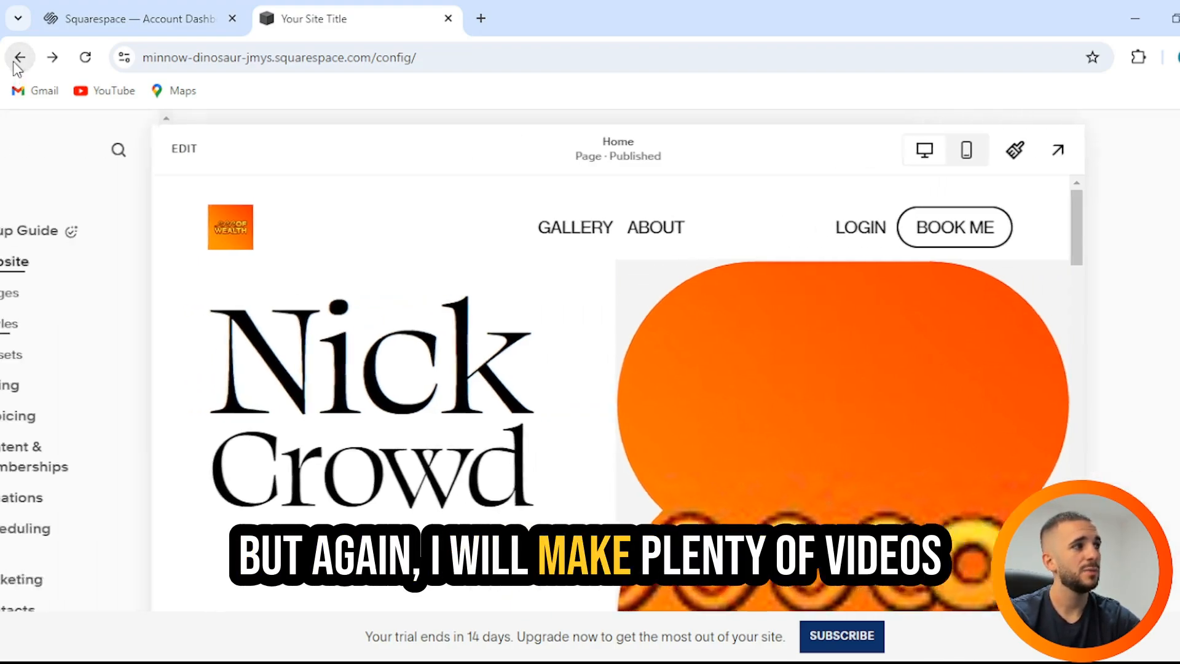